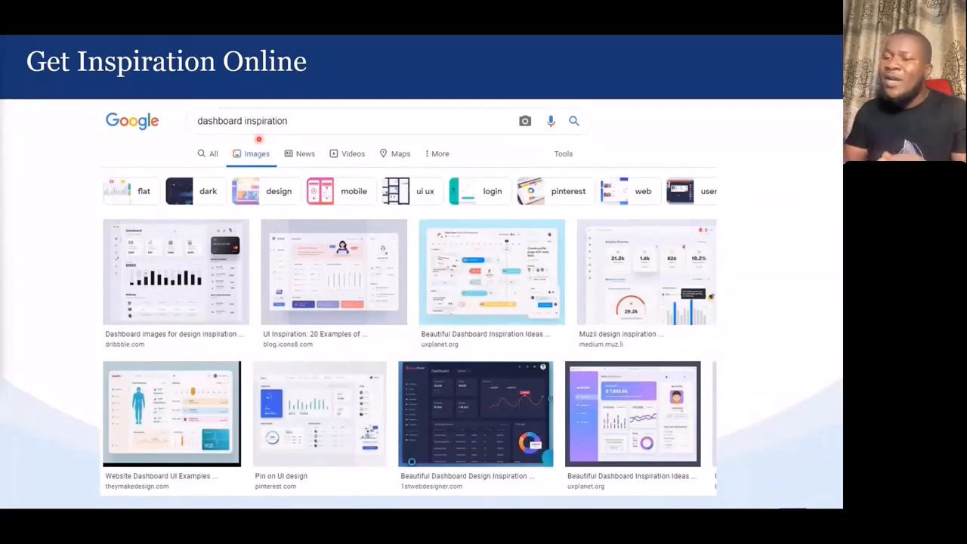
Step: Advance the presentation past the Custom Backgrounds slide and end the slide show
key("Right")
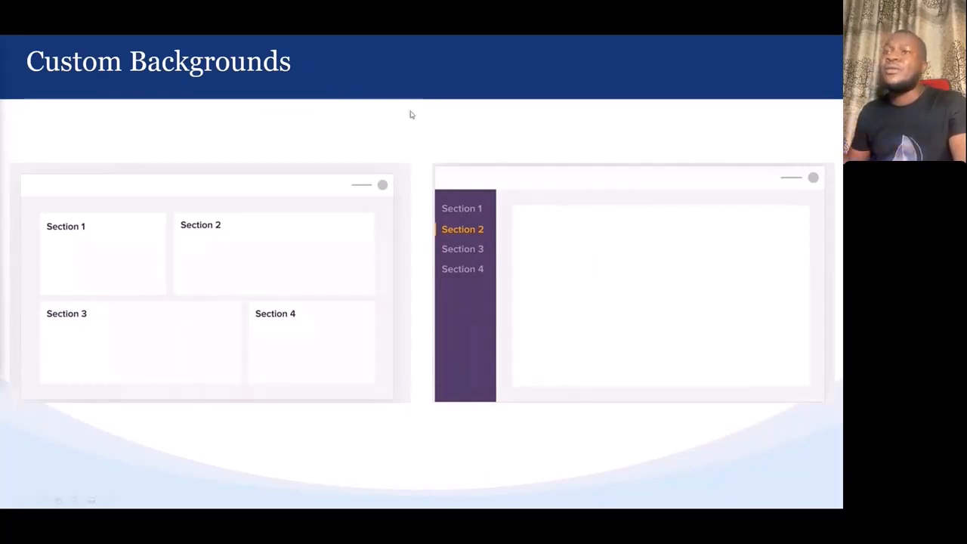
left_click(432, 172)
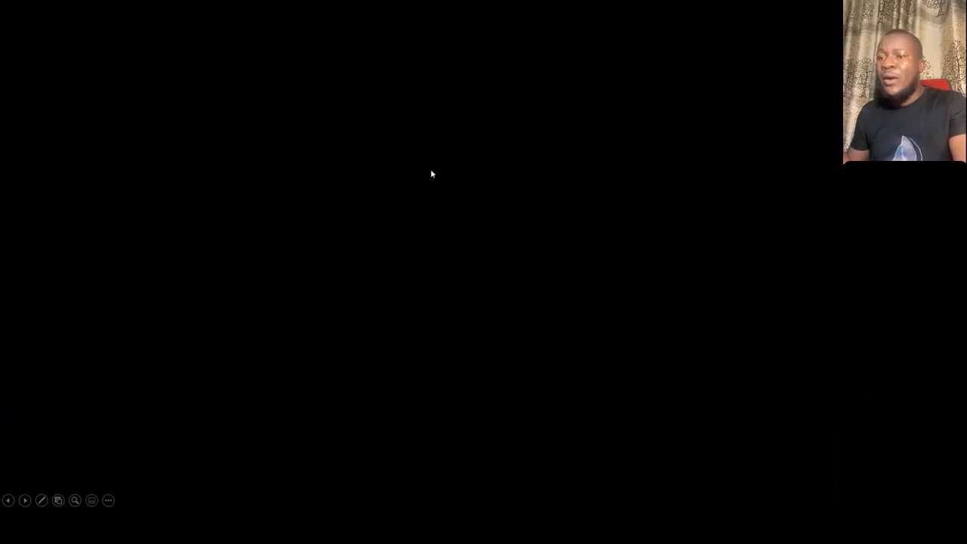
left_click(431, 174)
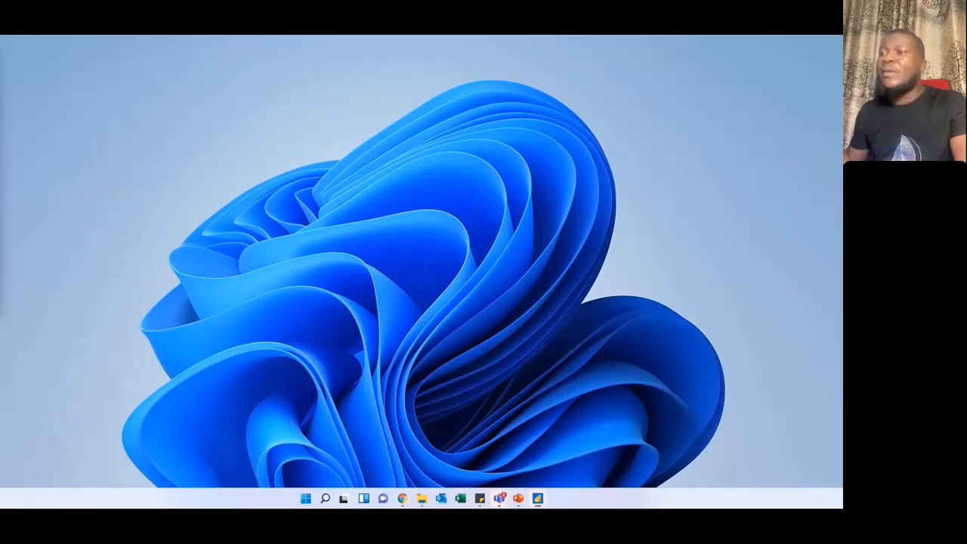
Step: Bring the VanArsdel Report Presentation window of Power BI Desktop into view, maximize it and deselect the sales growth chart
left_click_drag(2, 65, 470, 118)
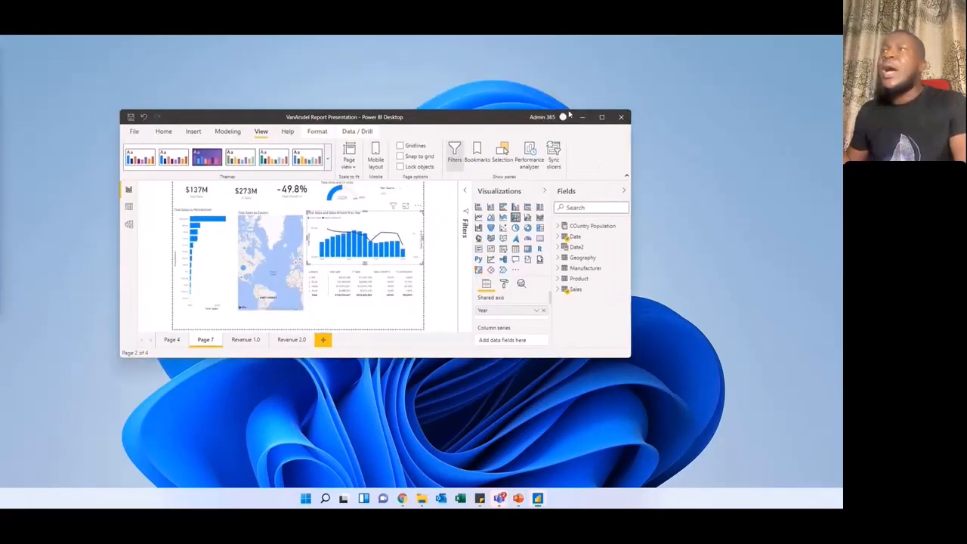
left_click(601, 117)
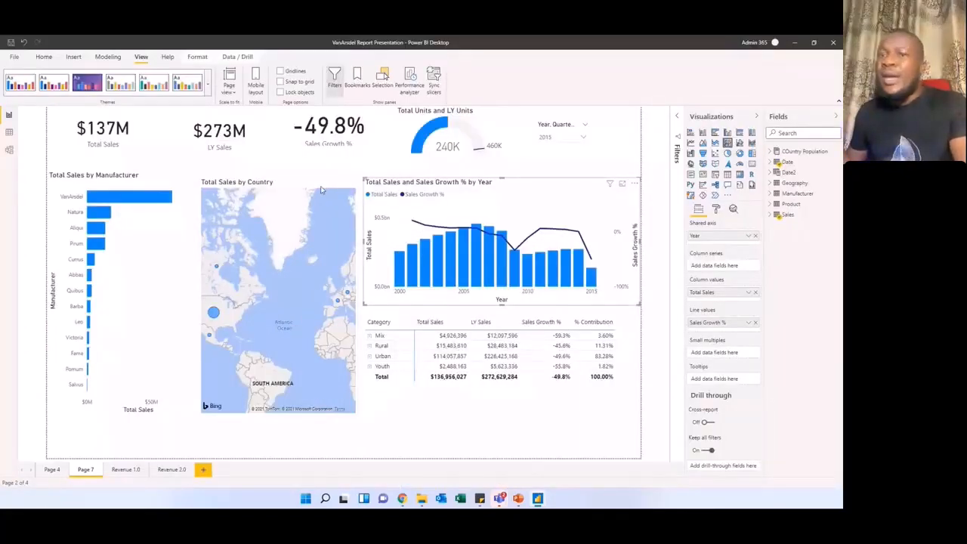
left_click(295, 177)
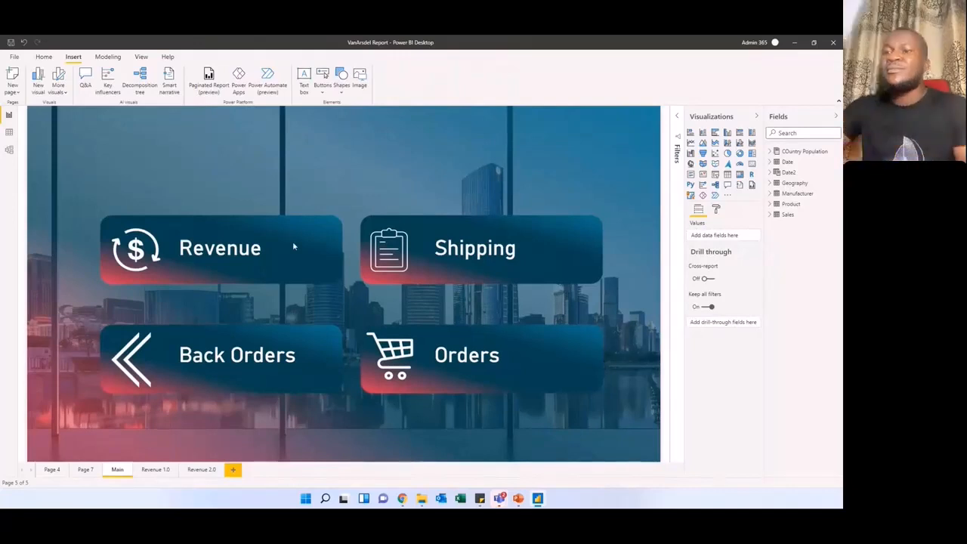
Step: Open the Revenue 2.0 page and test its theme toggle by switching to the light Revenue 1.0 page and back
left_click(198, 470)
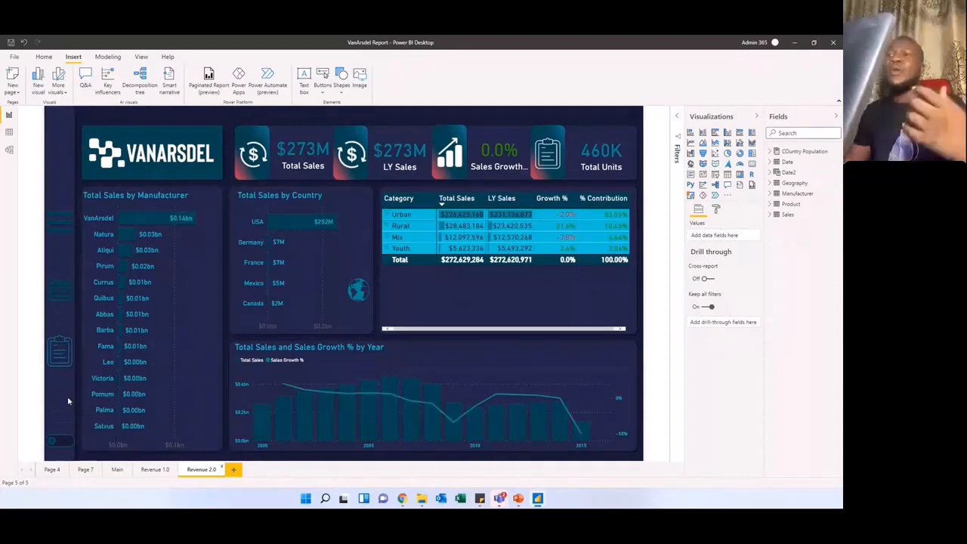
left_click(59, 443, "ctrl")
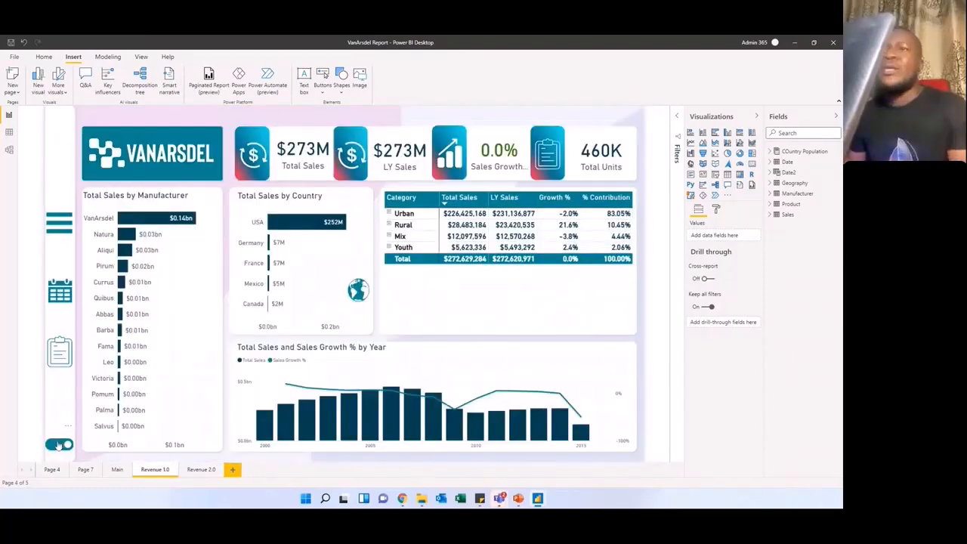
left_click(57, 446)
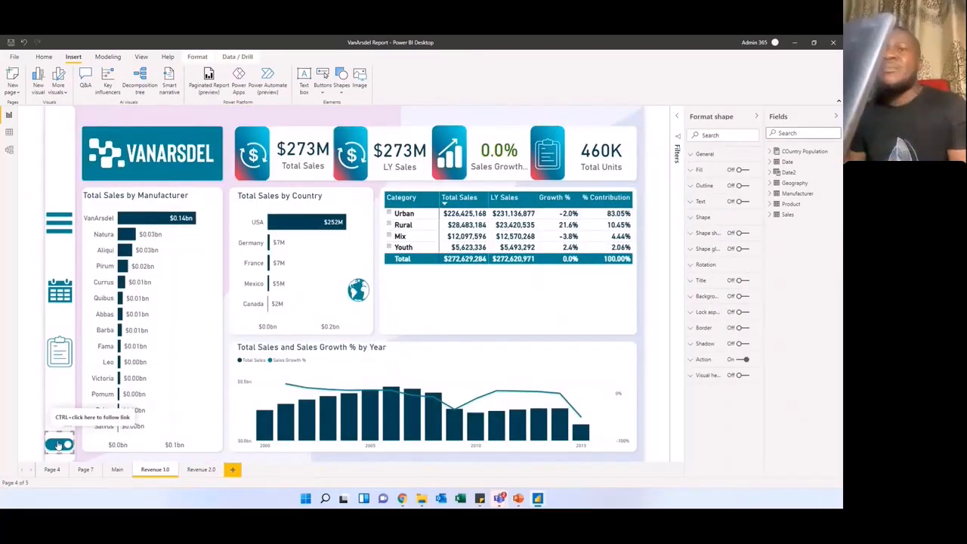
left_click(58, 446, "ctrl")
Step: Test the Revenue 2.0 page's slide-out date filters, and swap the Total Sales by Country chart for its map and back
left_click(57, 297)
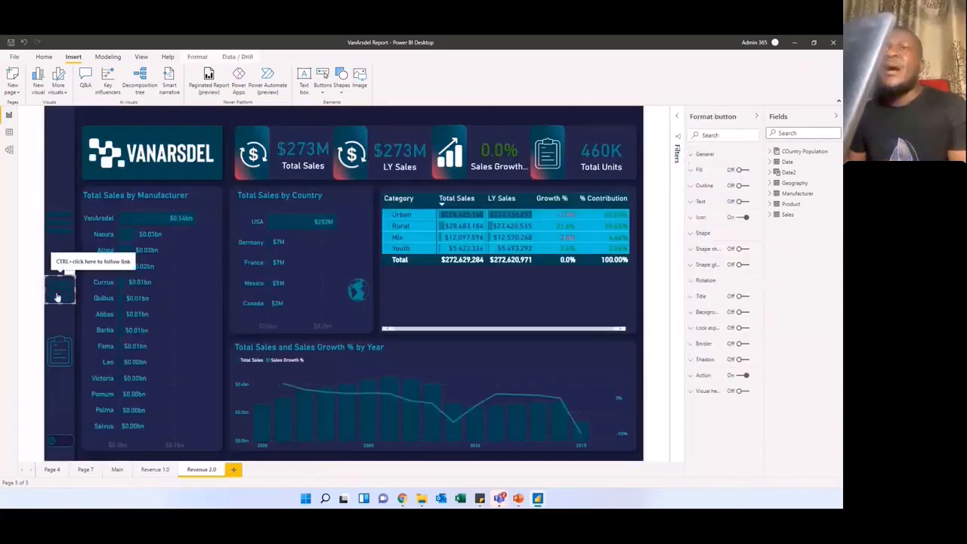
left_click(58, 297, "ctrl")
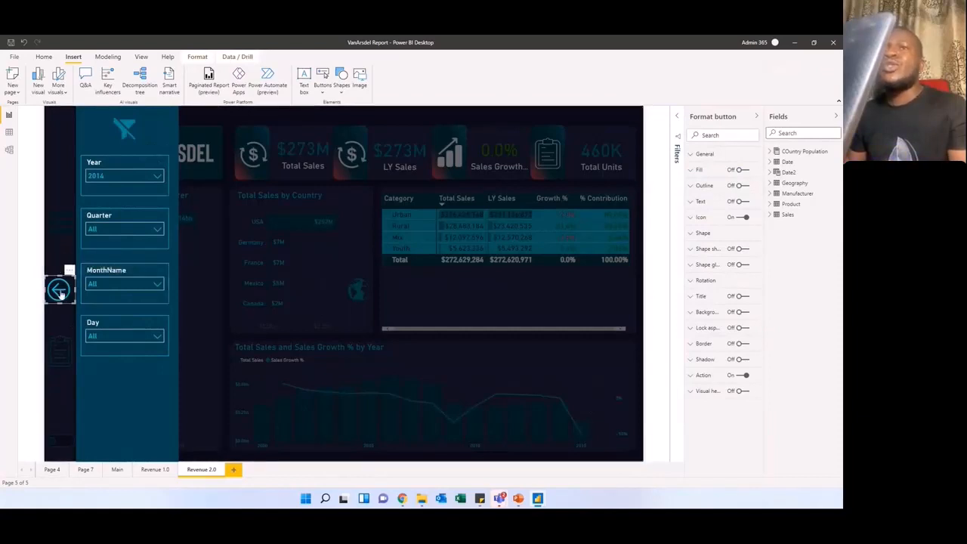
left_click(263, 261)
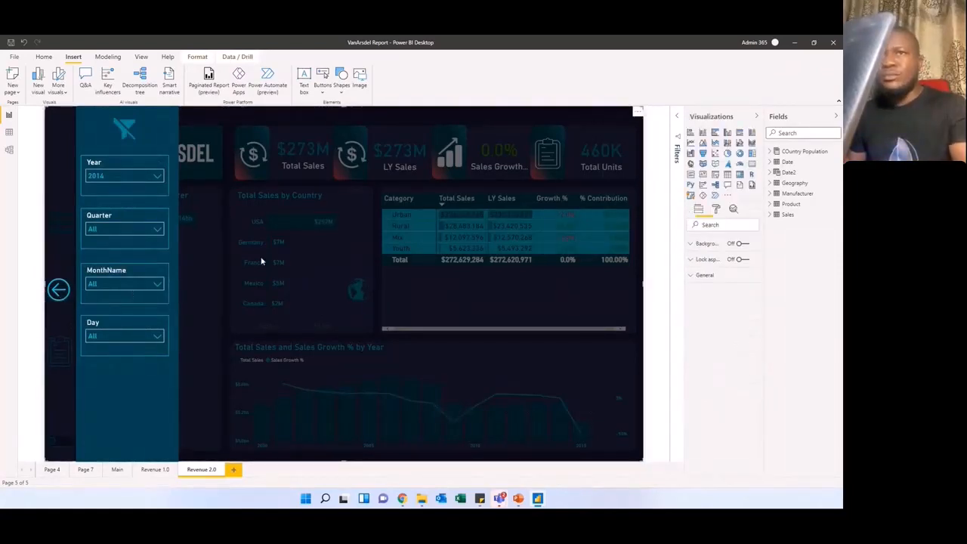
left_click(60, 291)
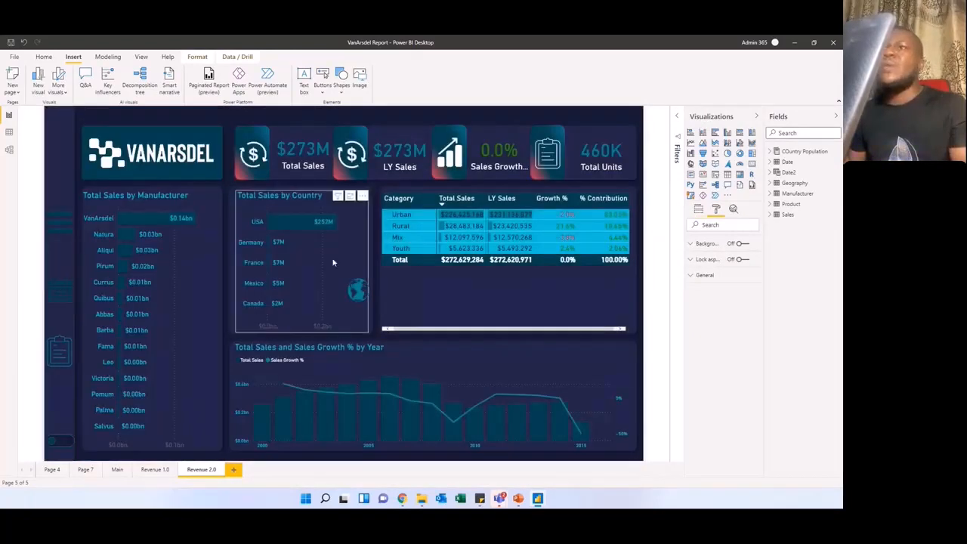
left_click(359, 293, "ctrl")
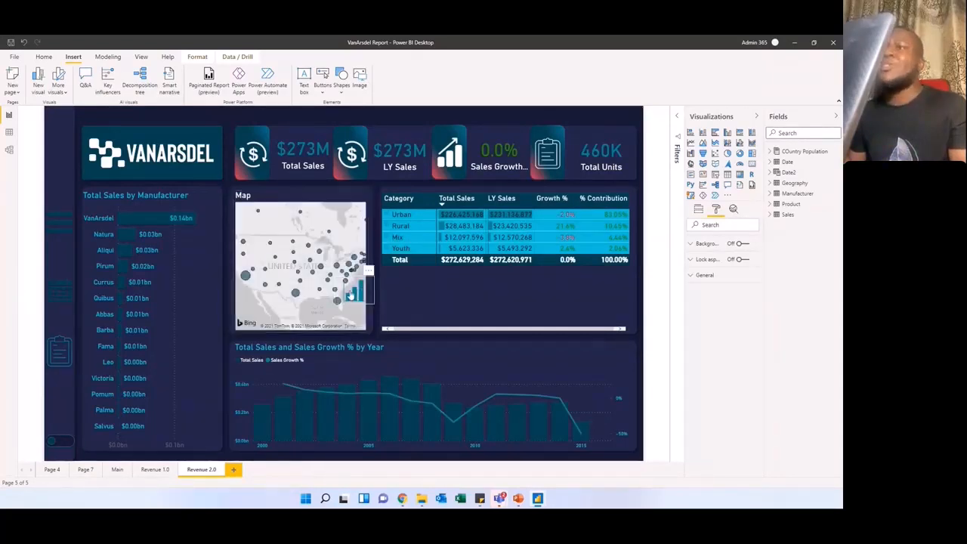
left_click(351, 294, "ctrl")
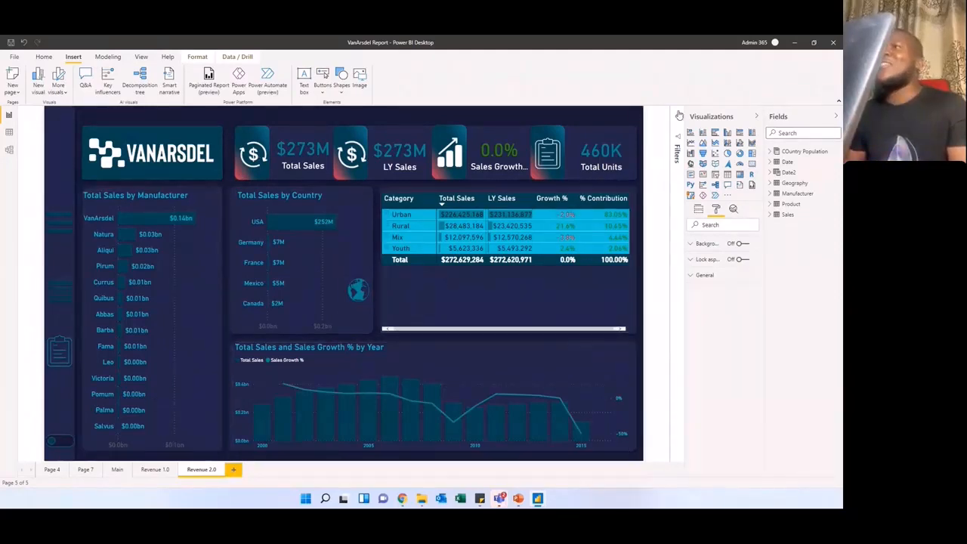
Step: Compare the plain VanArsdel Report Presentation page with the designed VanArsdel Report, and switch to the My Backgrounds file in PowerPoint
left_click_drag(671, 50, 0, 172)
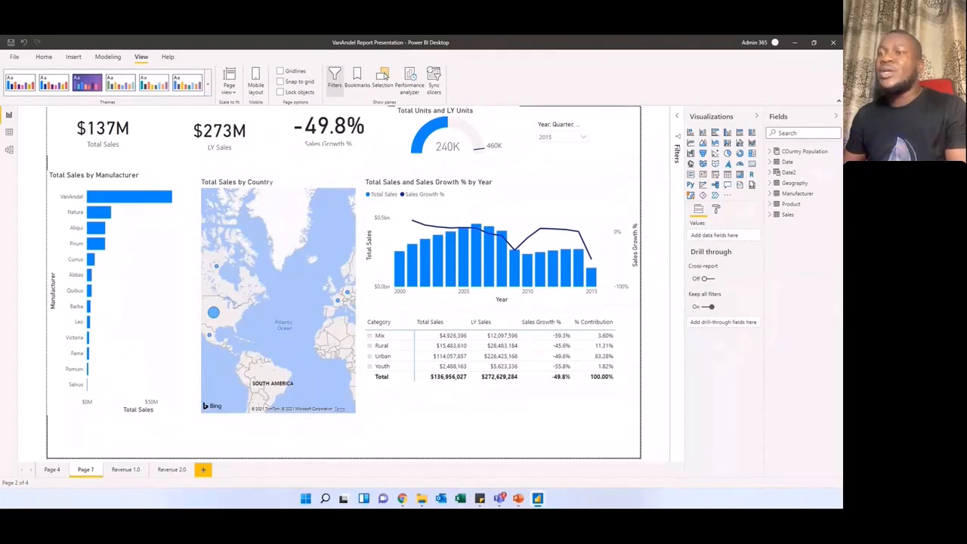
left_click_drag(0, 130, 475, 153)
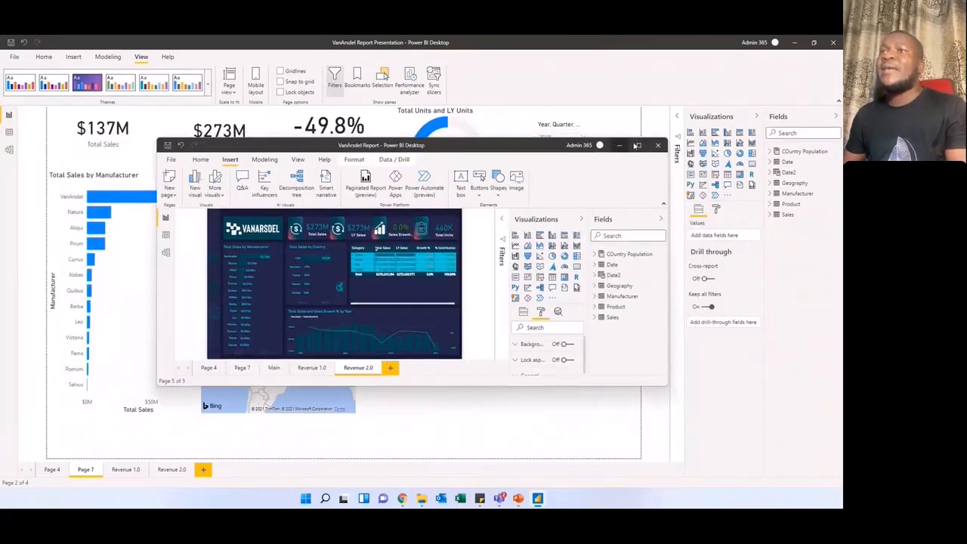
left_click(637, 145)
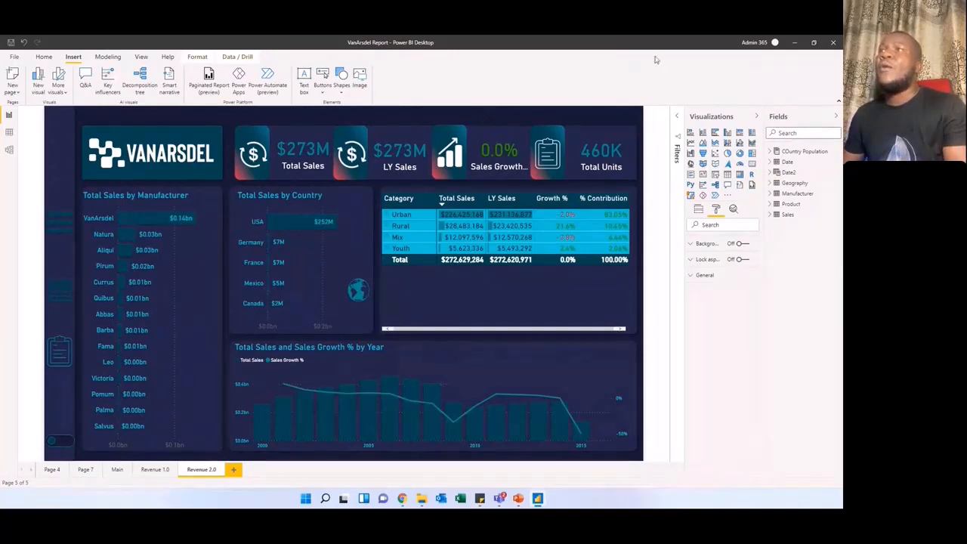
left_click_drag(652, 48, 0, 102)
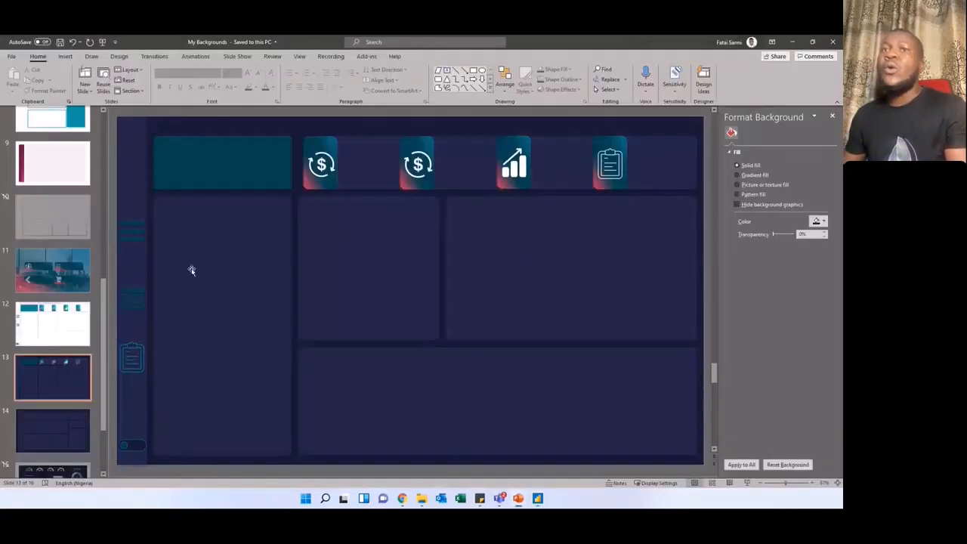
Step: Nudge the tall left-hand panel on slide 13 slightly and close the formatting pane
left_click(258, 276)
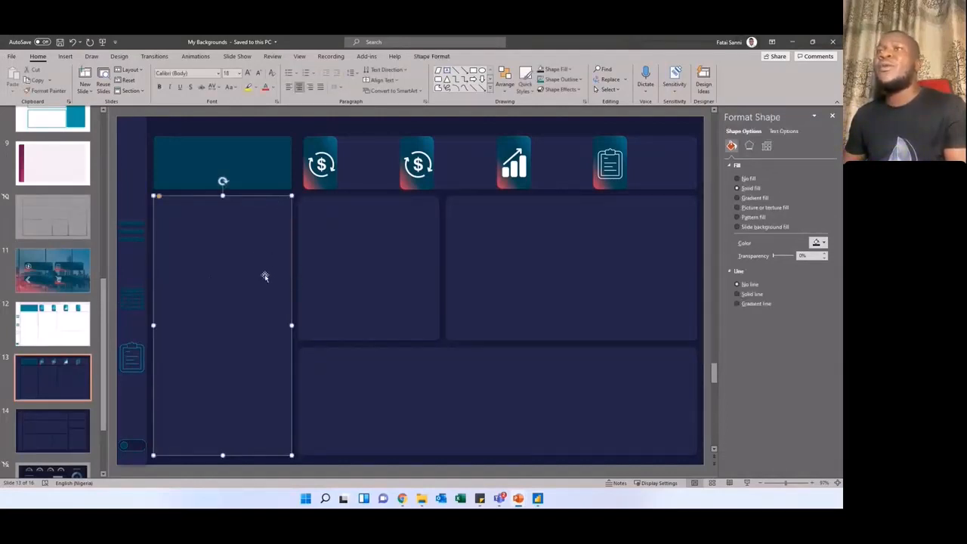
left_click(832, 115)
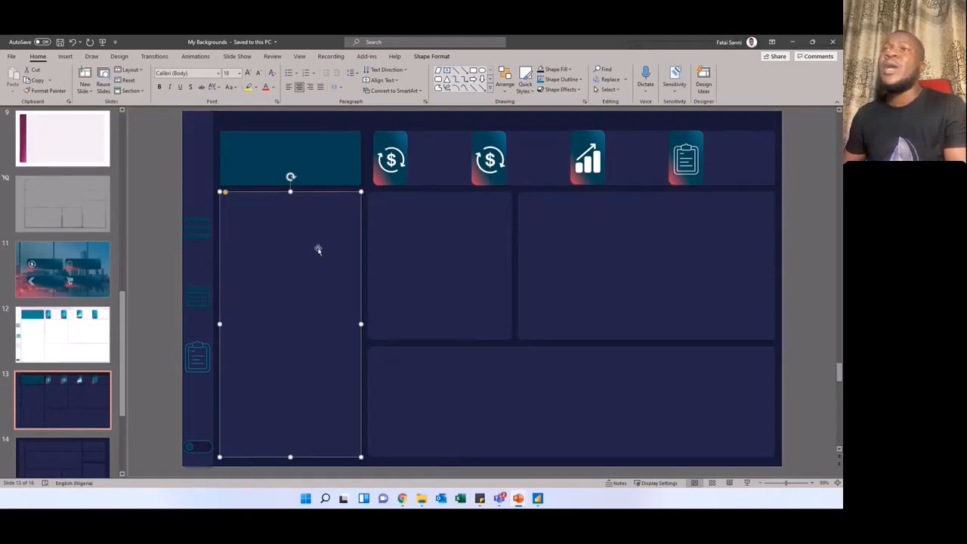
mouse_move(307, 256)
left_mouse_down()
mouse_move(383, 239)
mouse_move(442, 242)
mouse_move(356, 240)
mouse_move(307, 257)
left_mouse_up()
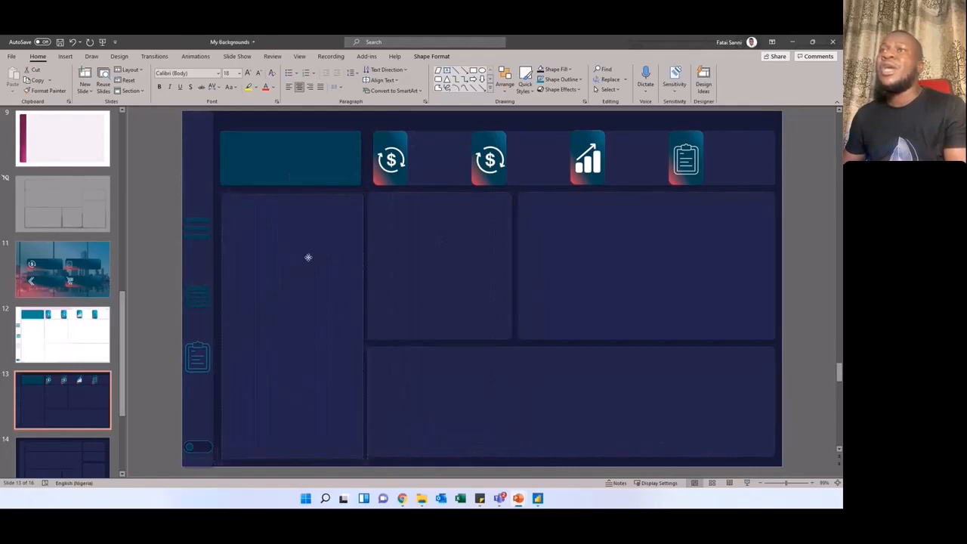
Step: Try a light blue-grey theme colour as the solid fill of the tall left-hand panel and undo it
right_click(345, 275)
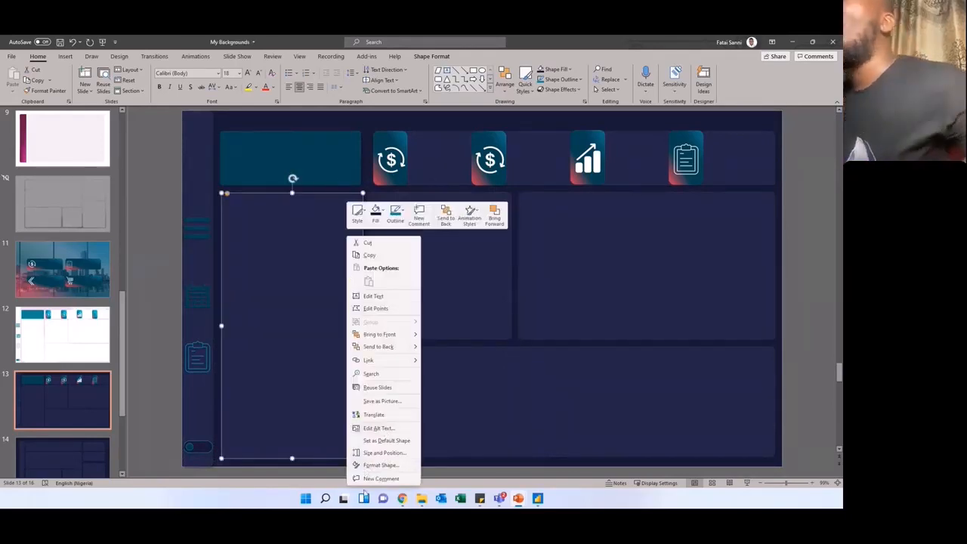
left_click(381, 465)
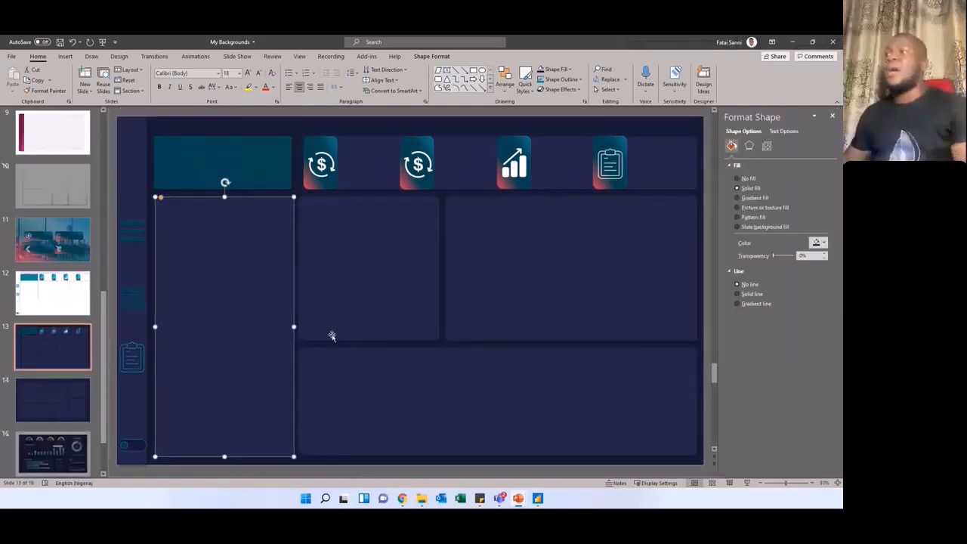
left_click(824, 243)
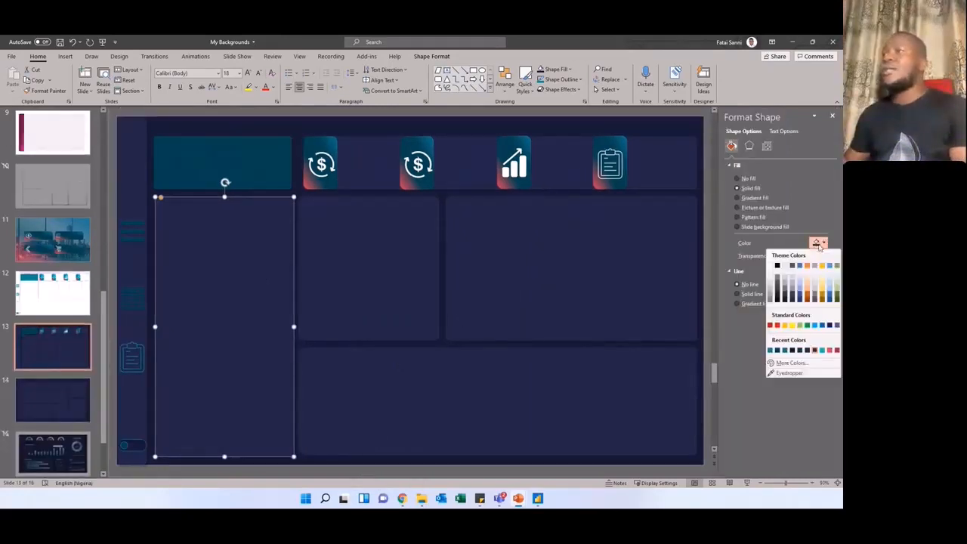
left_click(792, 294)
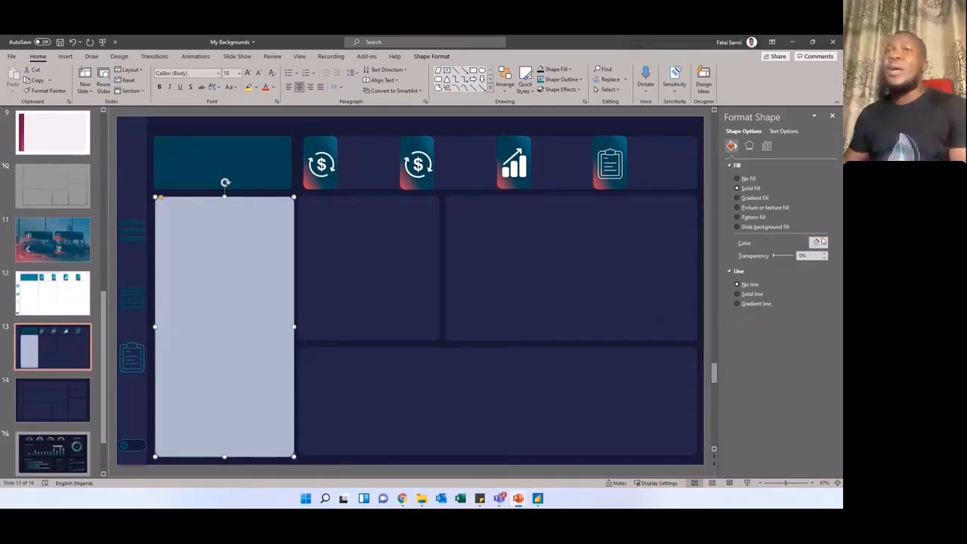
key("ctrl+z")
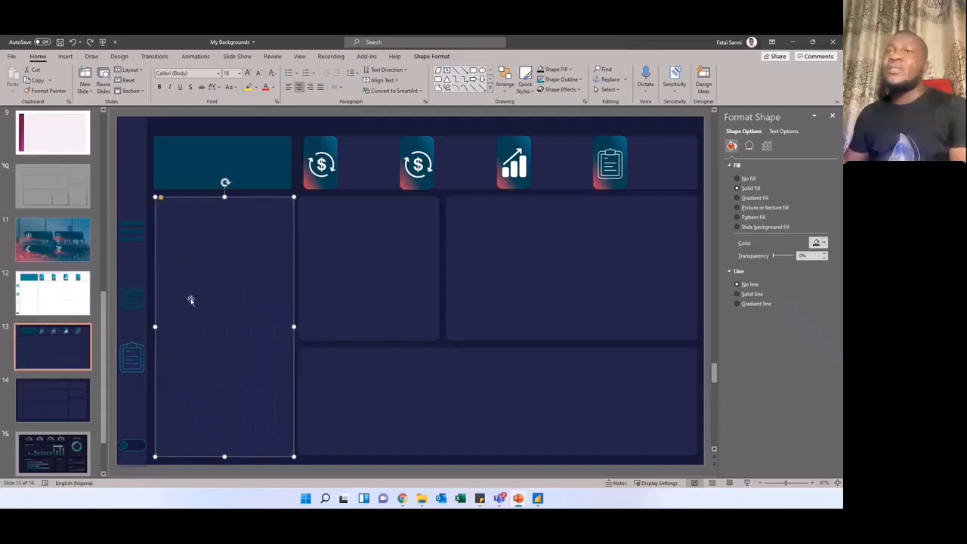
Step: Shift the middle panel slightly down, the large right-hand panel up and right, and the wide bottom panel up and left
left_click(349, 268)
left_click_drag(389, 279, 392, 285)
mouse_move(522, 266)
left_mouse_down()
mouse_move(514, 289)
mouse_move(524, 309)
mouse_move(531, 259)
left_mouse_up()
mouse_move(467, 363)
left_mouse_down()
mouse_move(473, 330)
mouse_move(461, 374)
left_mouse_up()
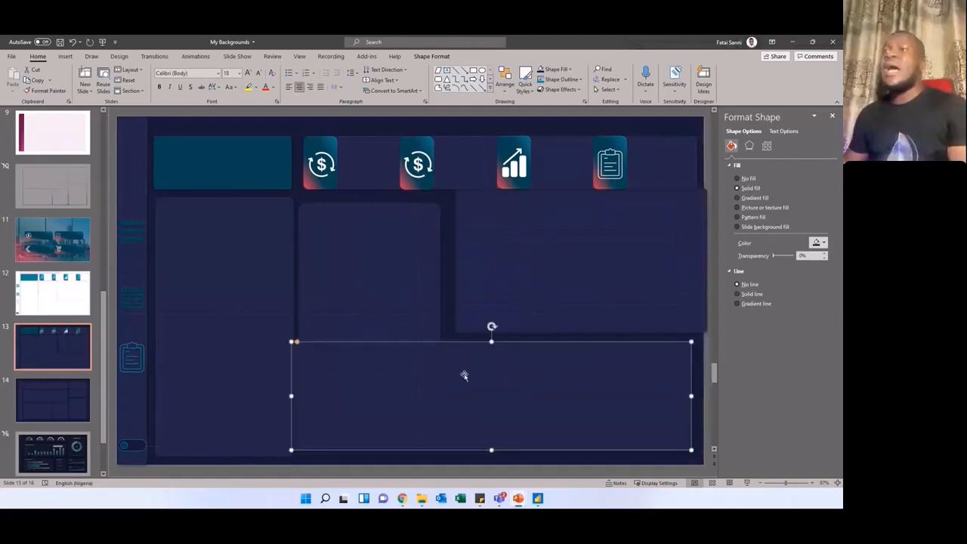
Step: Examine the two dollar icons, the growth chart icon and the clipboard icon in the slide's header row as separate pictures
left_click(323, 151)
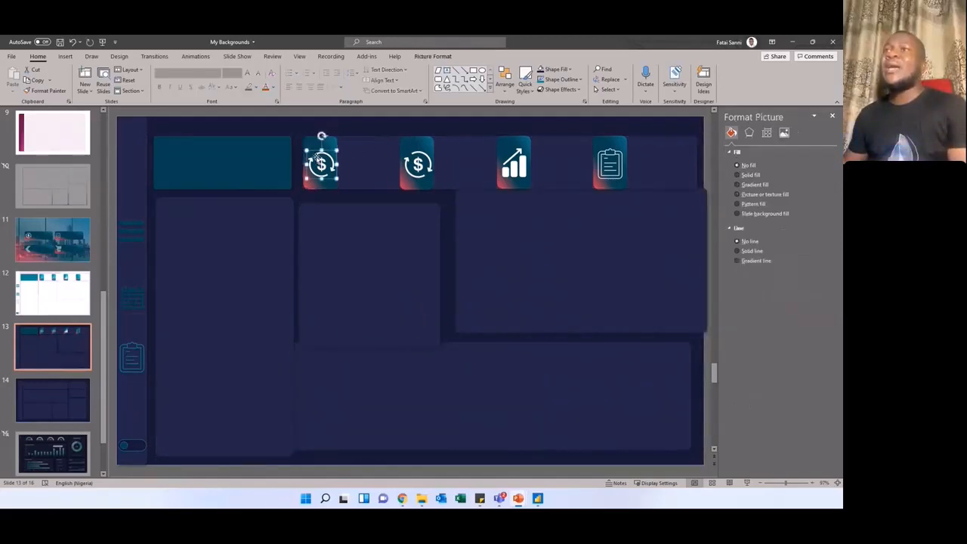
left_click(419, 165)
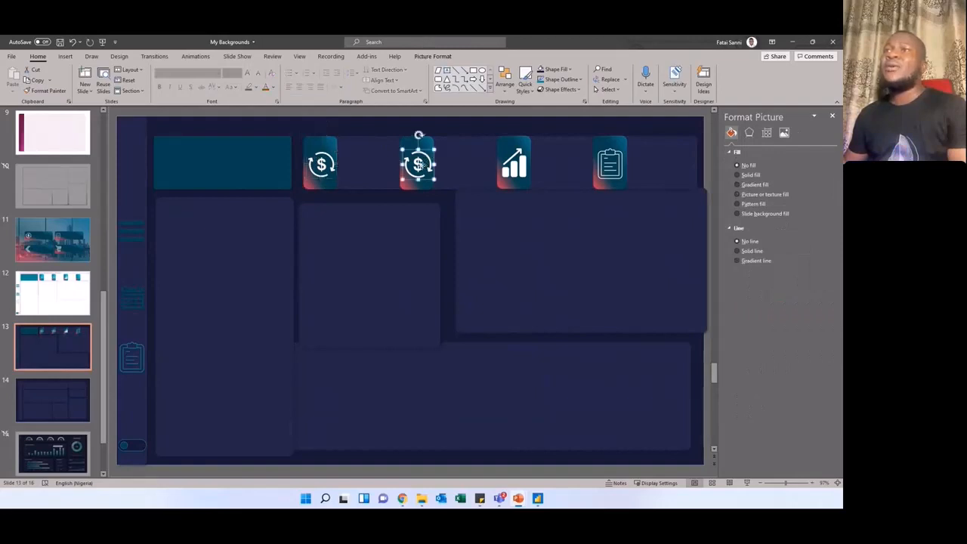
left_click(525, 165)
left_click(617, 165)
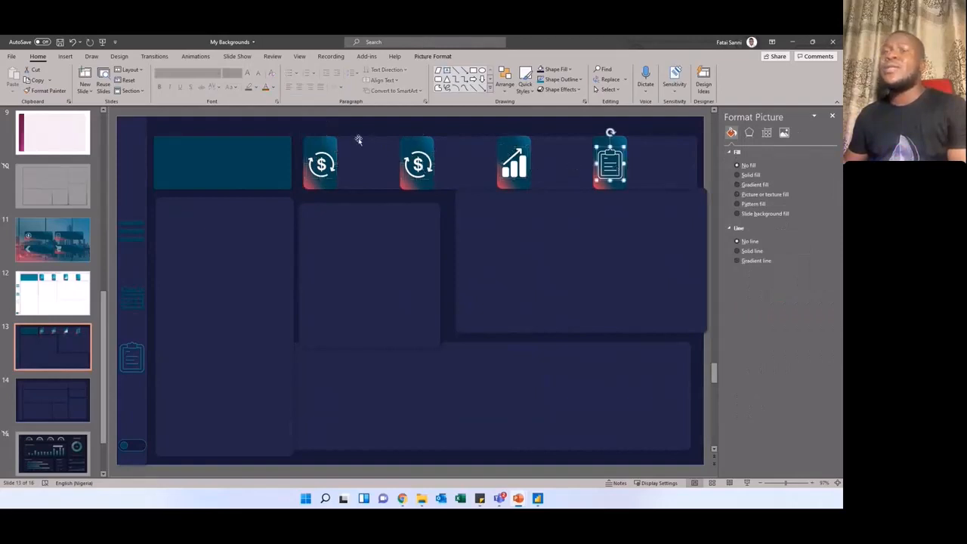
Step: Nudge the gradient tile behind the first dollar icon, and inspect the gradient fill of the header icon tiles
left_click(317, 141)
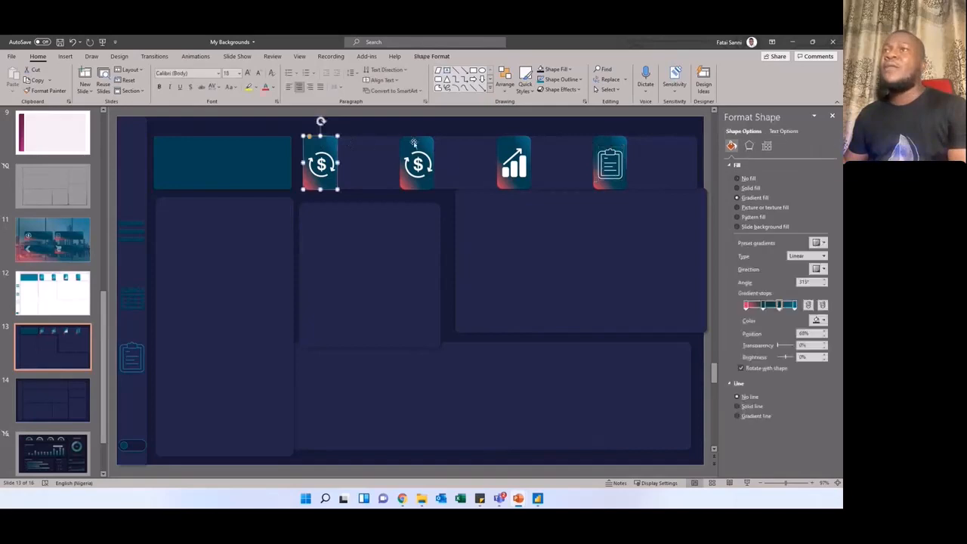
left_click(400, 150)
left_click(319, 146)
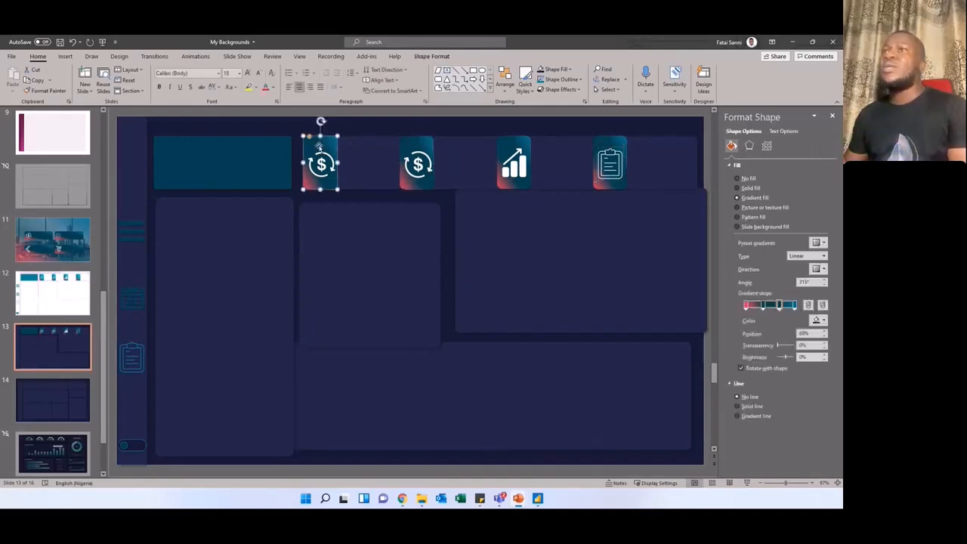
mouse_move(319, 146)
left_mouse_down()
mouse_move(335, 133)
mouse_move(319, 146)
left_mouse_up()
left_click(318, 145)
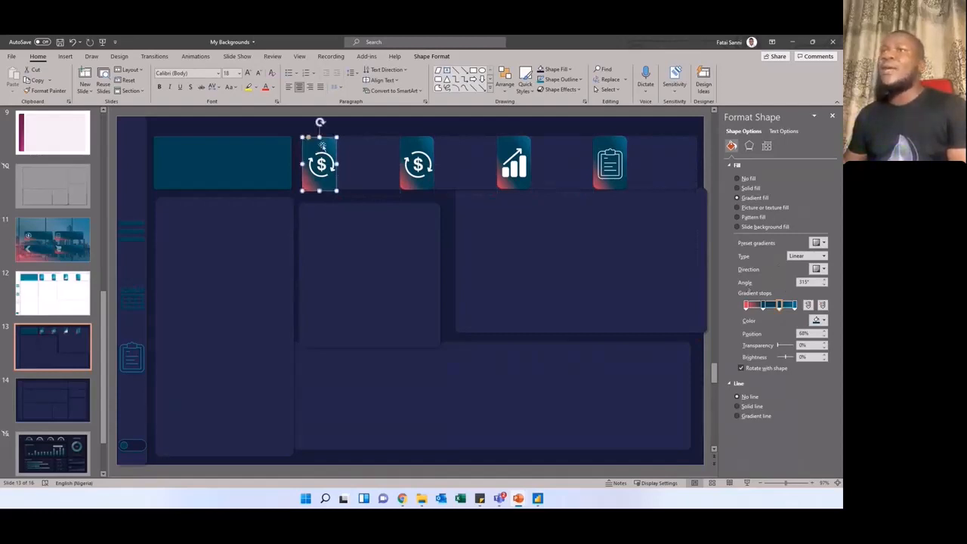
left_click(428, 149)
left_click(505, 143)
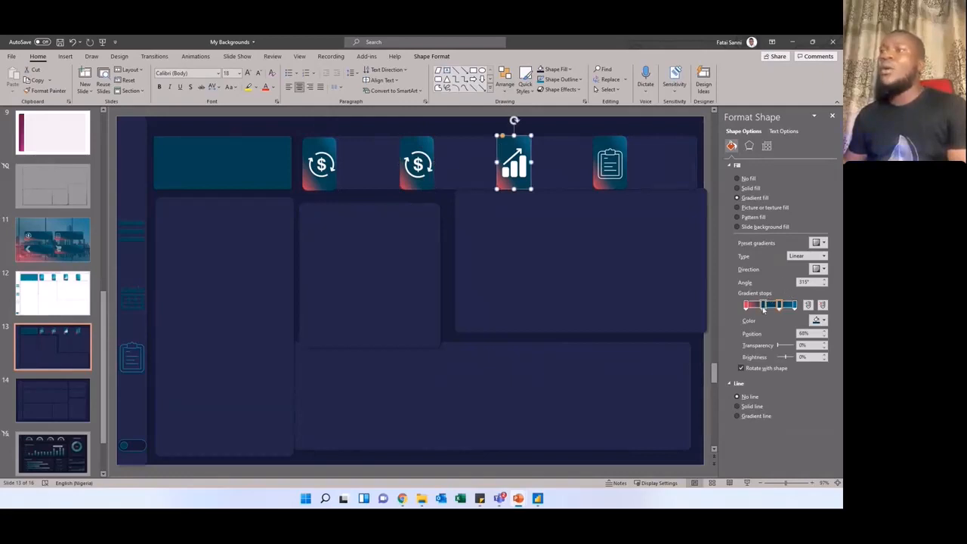
Step: Move the large right-hand panel back down and left, and inspect the three upper icons in the narrow sidebar
left_click(525, 250)
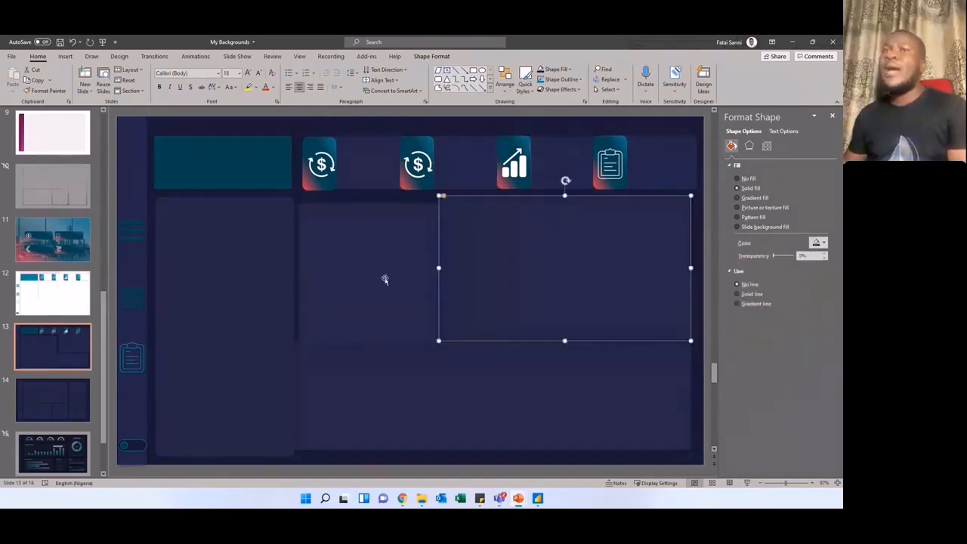
left_click(127, 231)
left_click(136, 295)
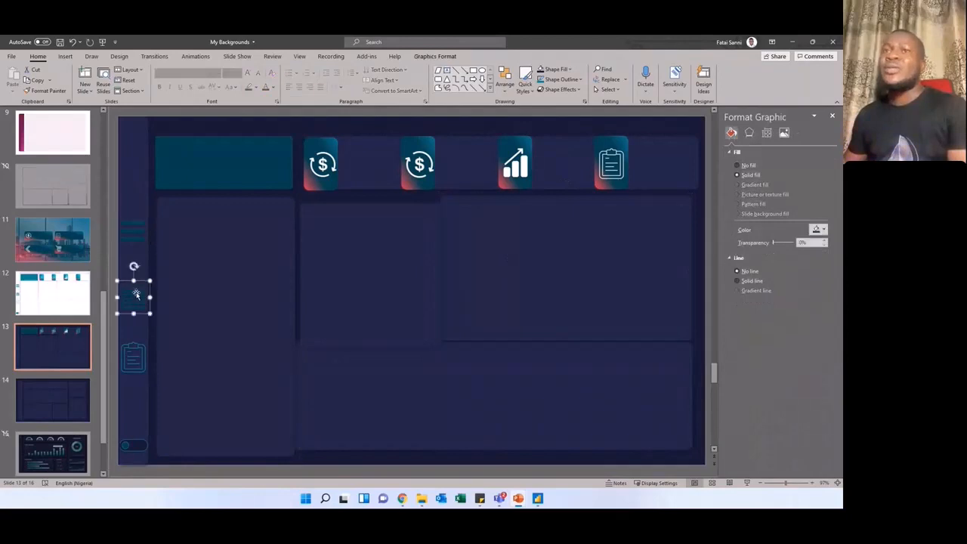
left_click(135, 354)
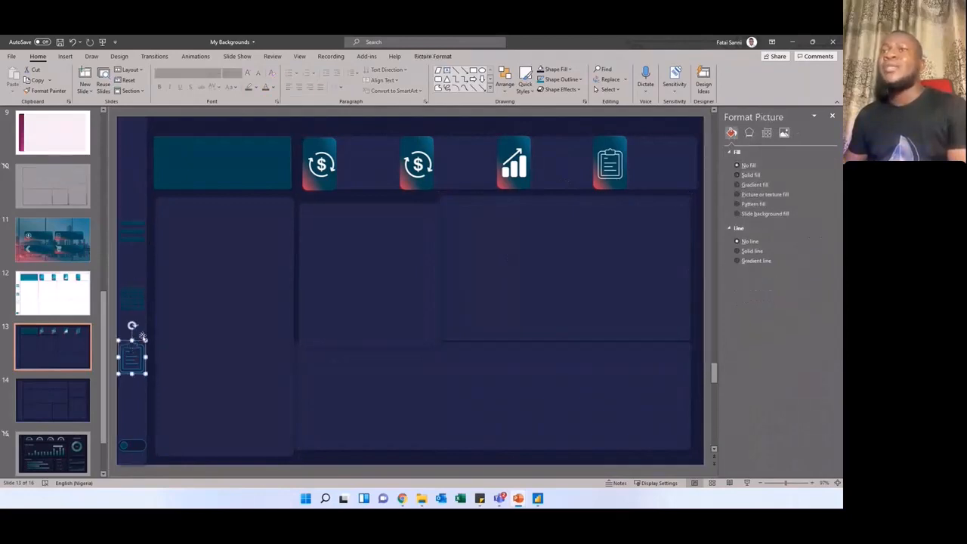
Step: Search the stock icon library for "revenue", "sales" and "order" to see which icons it offers
left_click(65, 56)
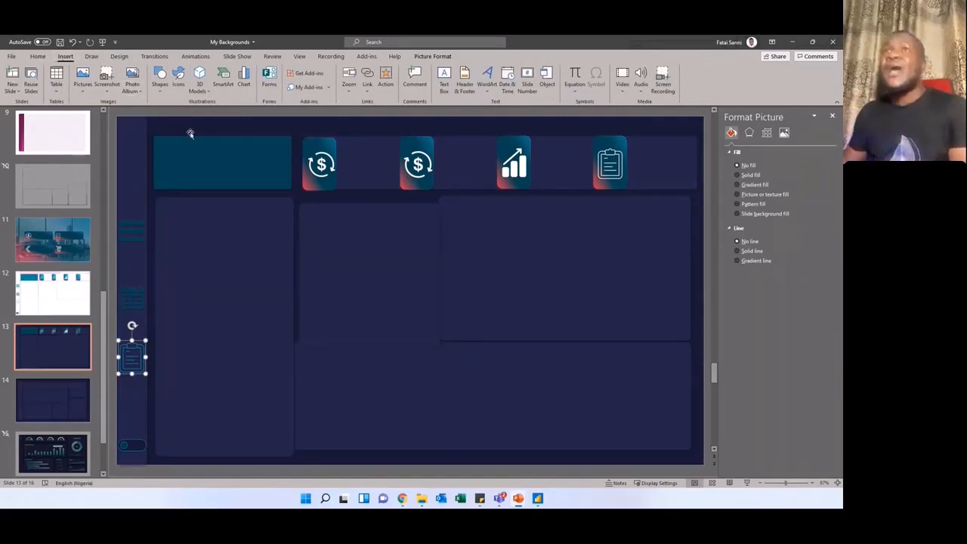
left_click(179, 79)
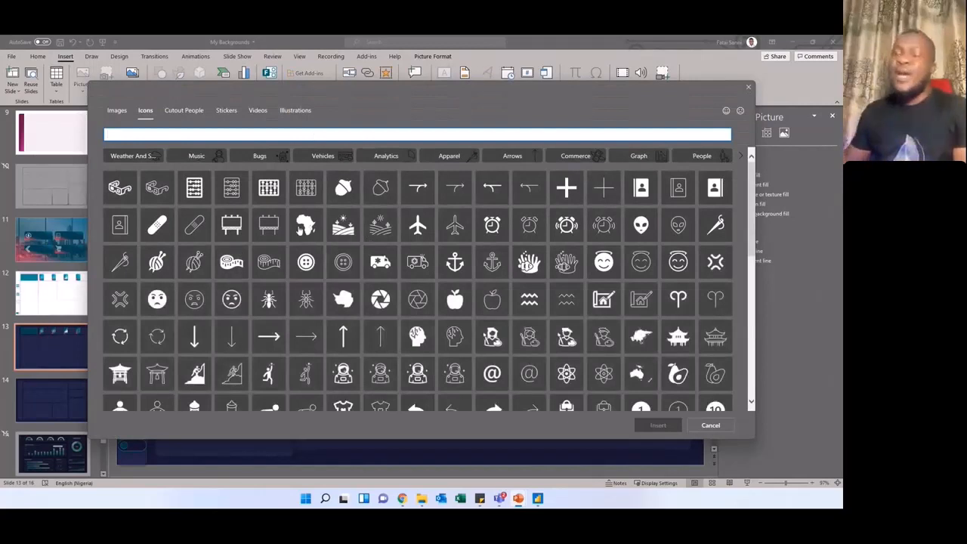
type("revenue")
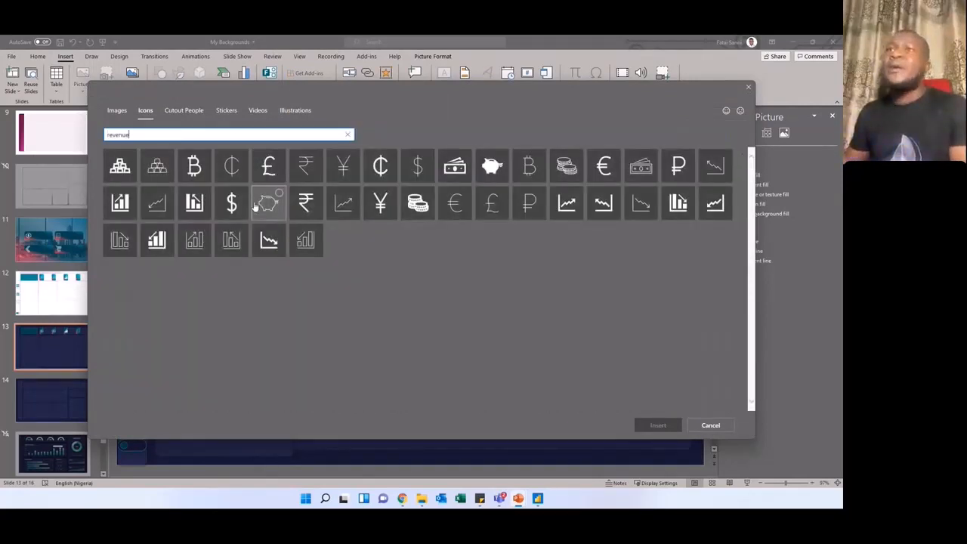
left_click_drag(142, 135, 107, 135)
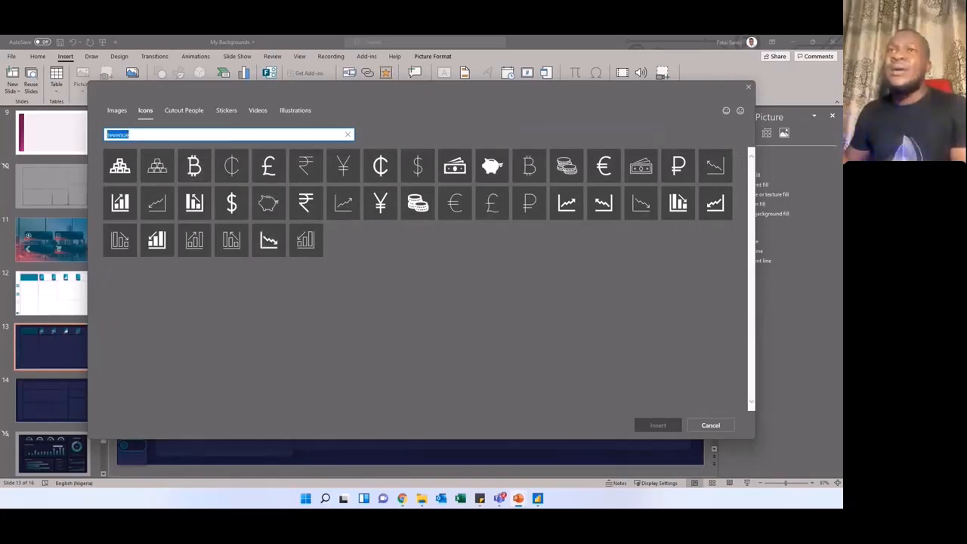
type("sala")
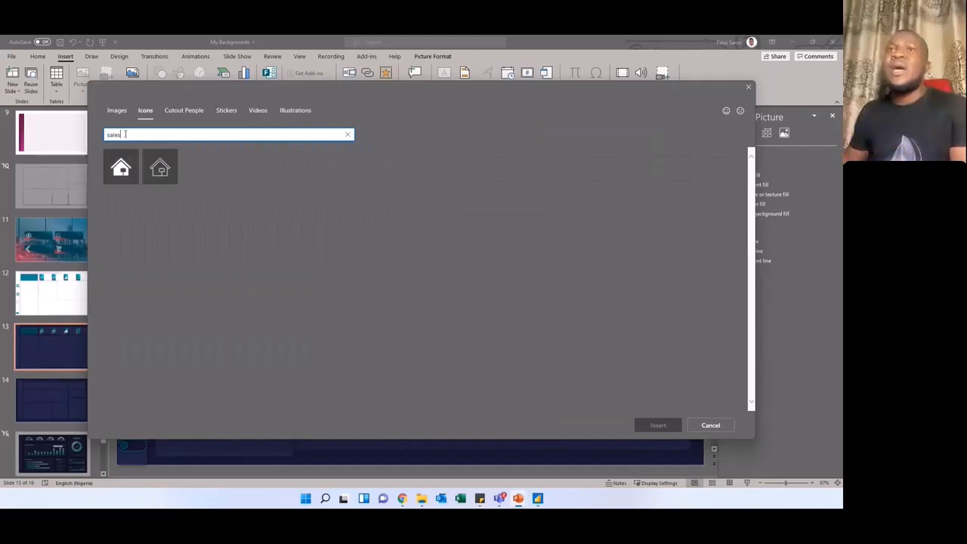
left_click_drag(125, 134, 107, 135)
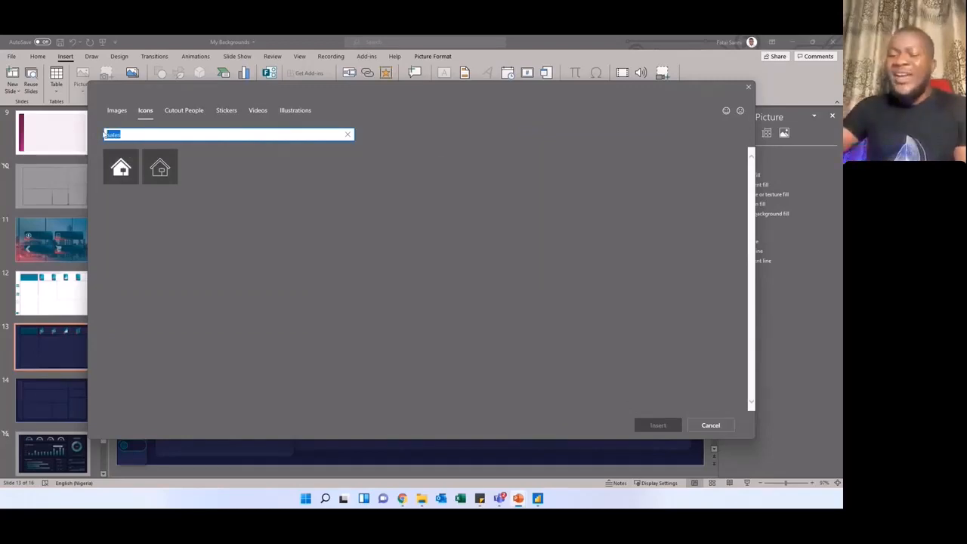
key("BackSpace")
type("border")
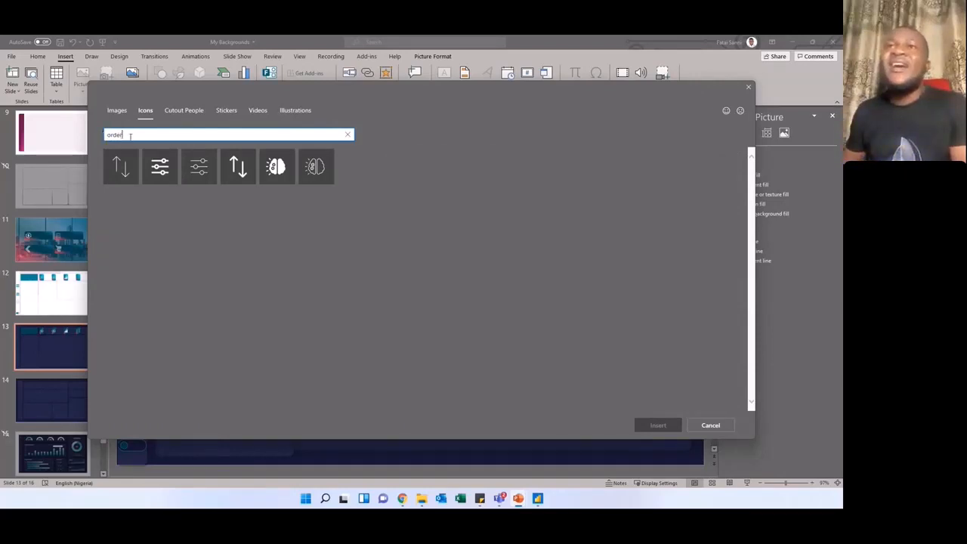
Step: Search the stock icons for "date" and insert the outlined calendar with a table grid
left_click_drag(121, 134, 105, 134)
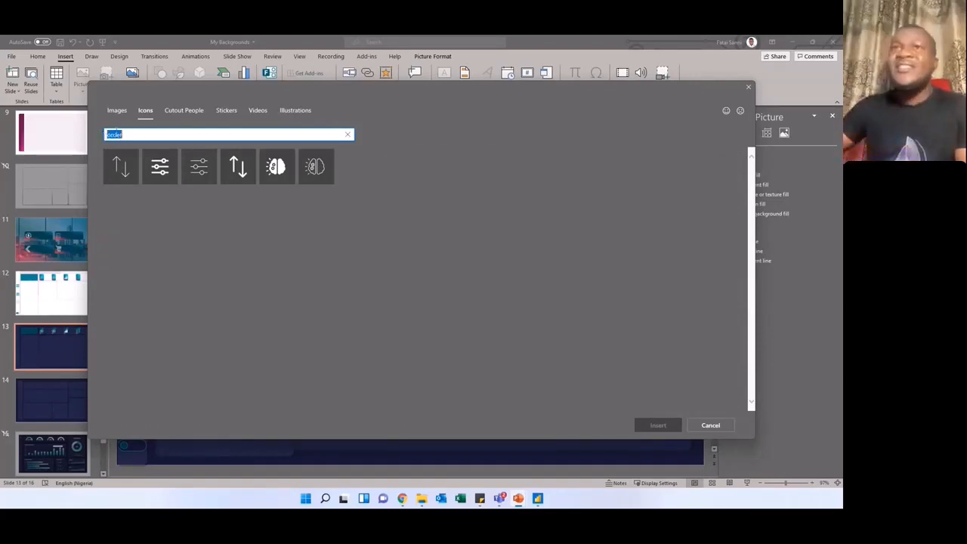
key("BackSpace")
type("c")
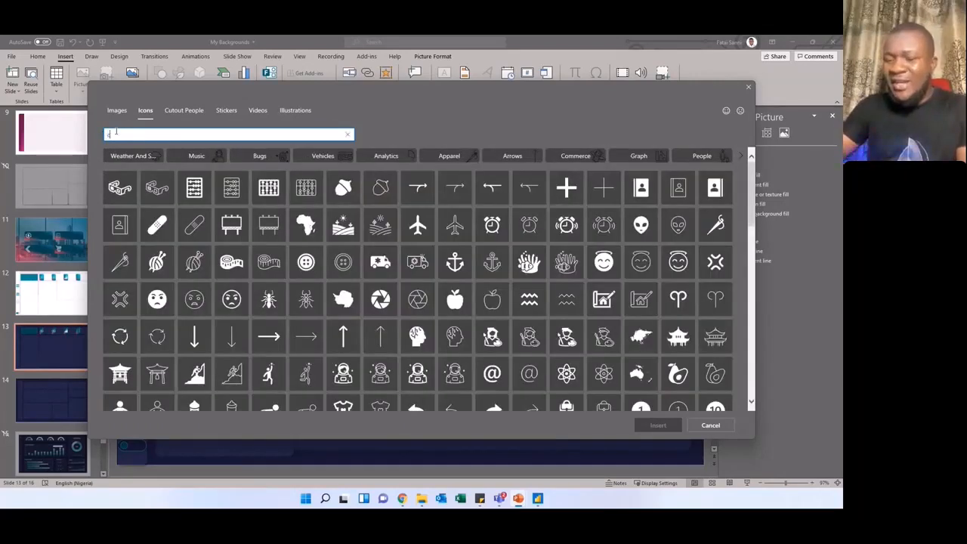
type("aa")
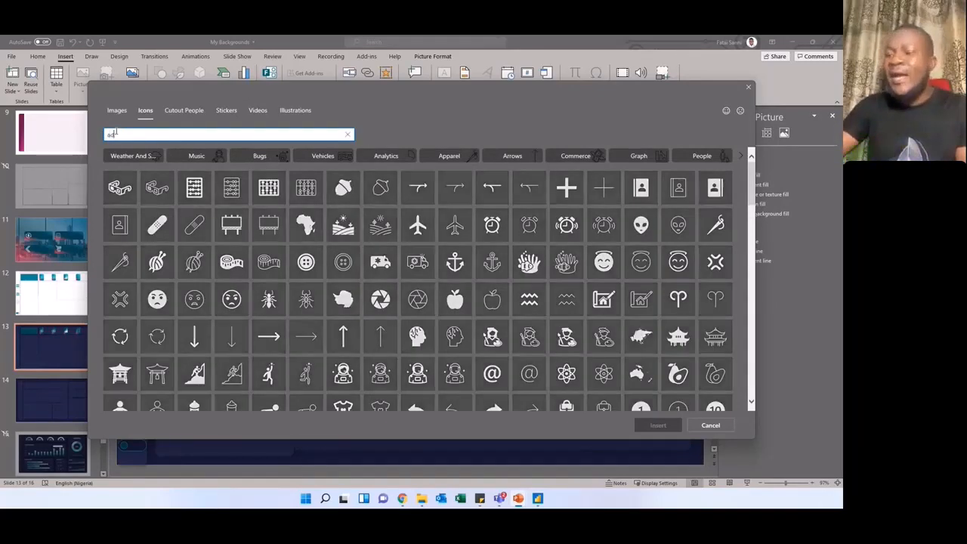
key("BackSpace")
key("BackSpace")
type("date")
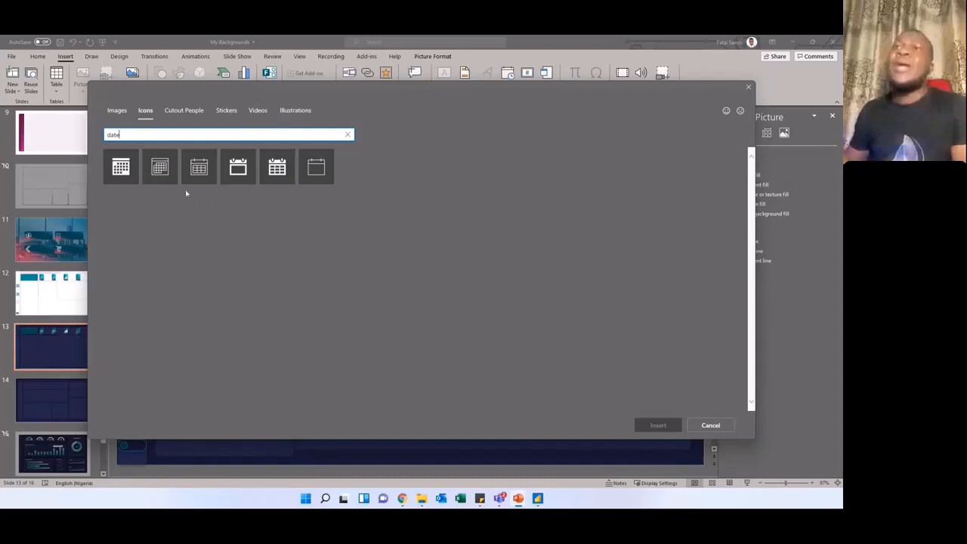
left_click(196, 176)
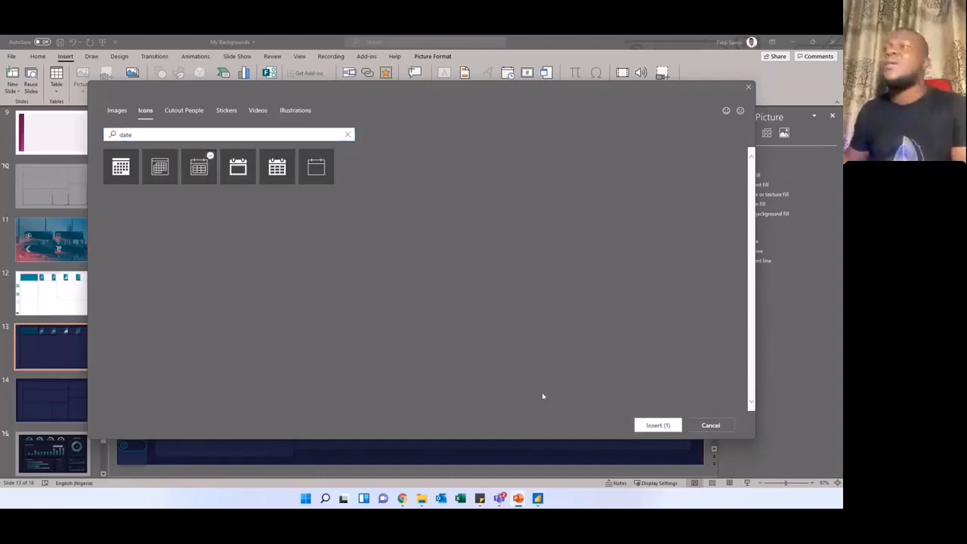
left_click(657, 425)
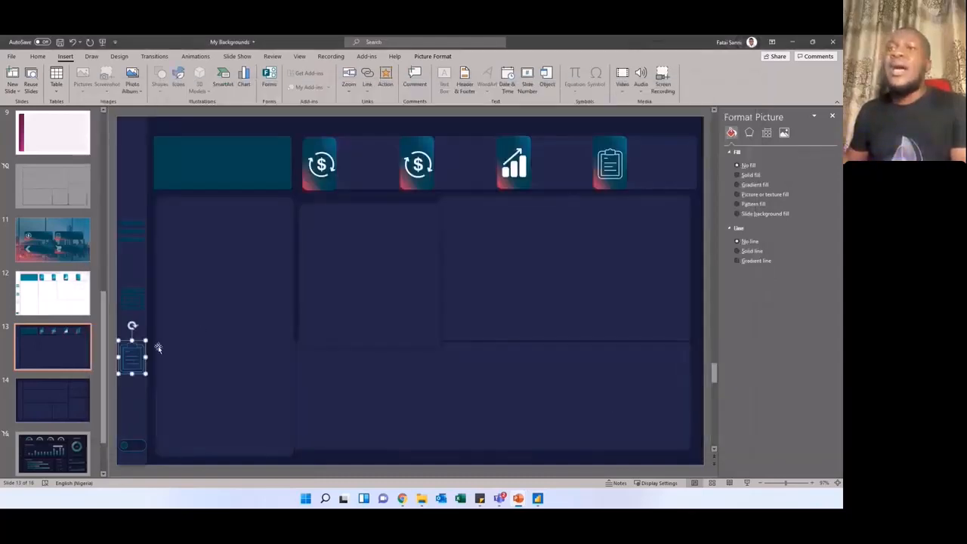
Step: Place the calendar icon in the middle of the teal header box and fill it with white
left_click_drag(403, 281, 242, 161)
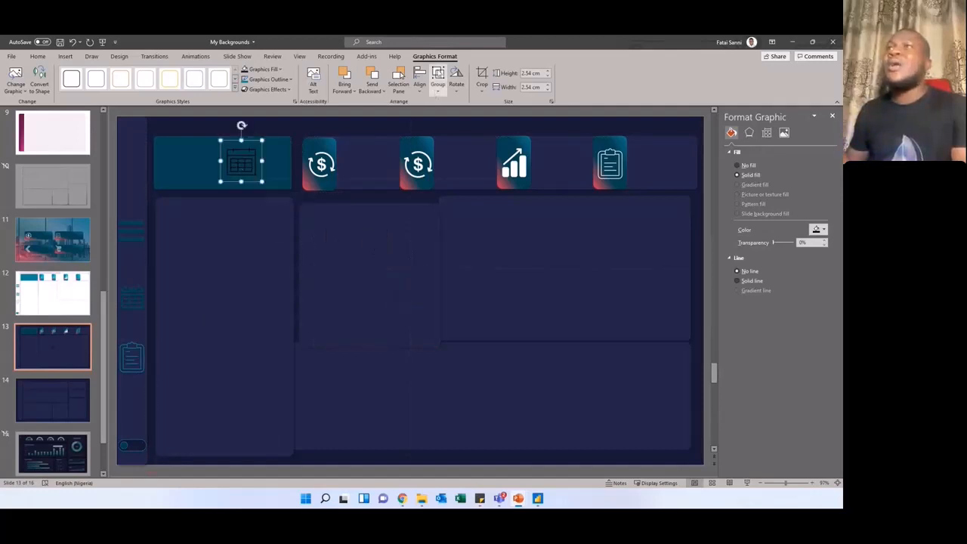
left_click(265, 69)
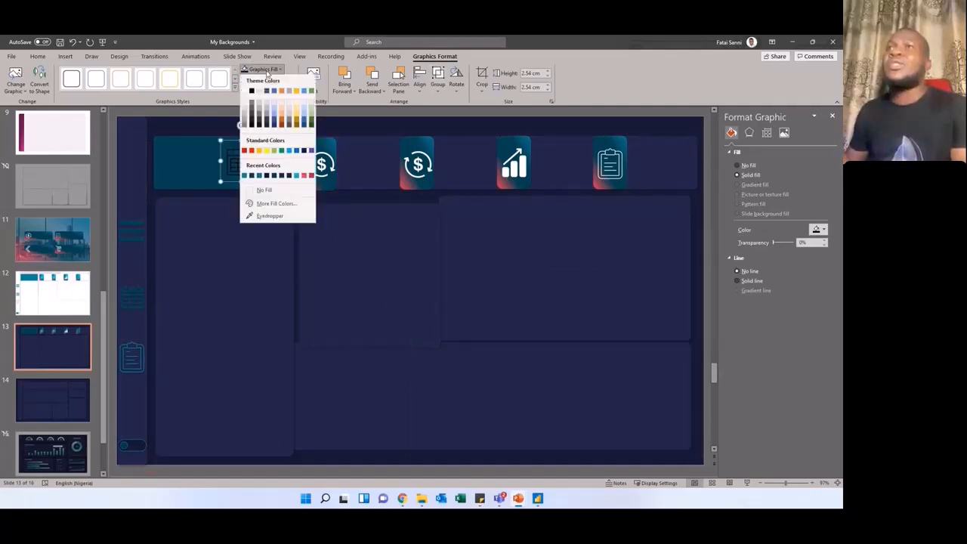
left_click(244, 91)
left_click_drag(218, 170, 224, 162)
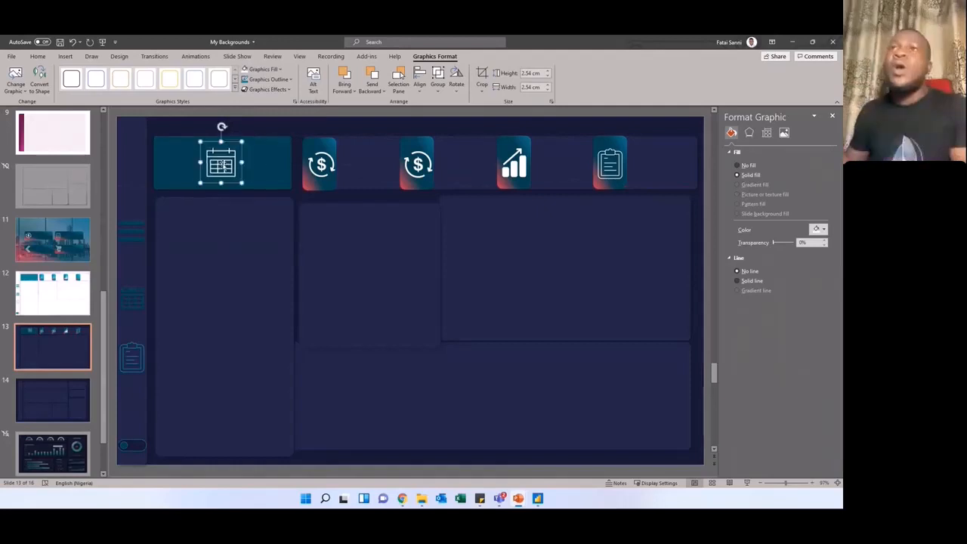
Step: Switch to the LogoMakr page in the browser and select its web address
left_click(67, 56)
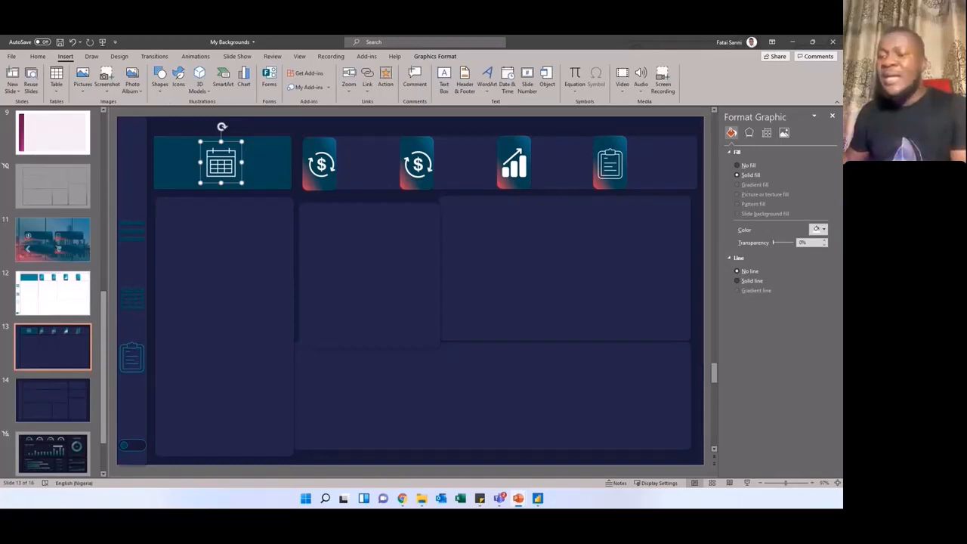
left_click(792, 42)
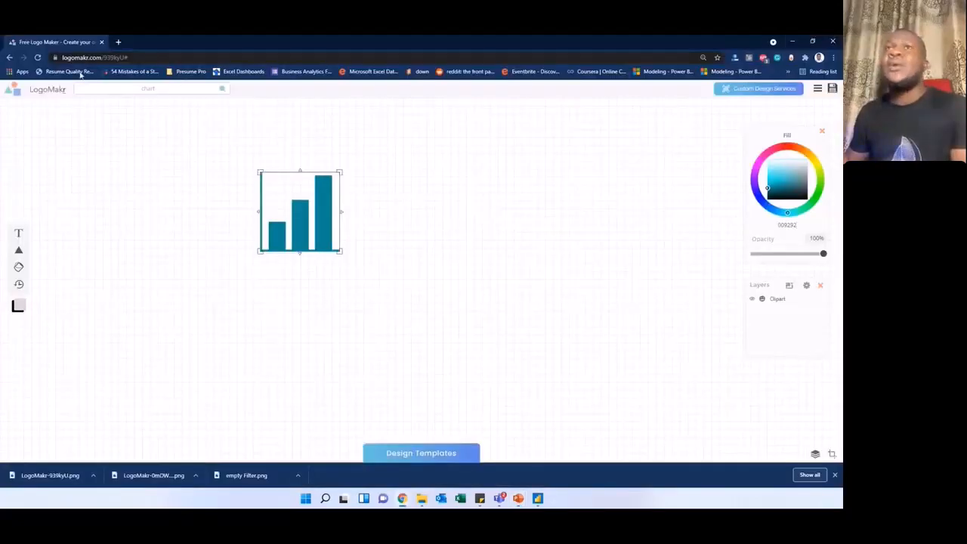
left_click(133, 57)
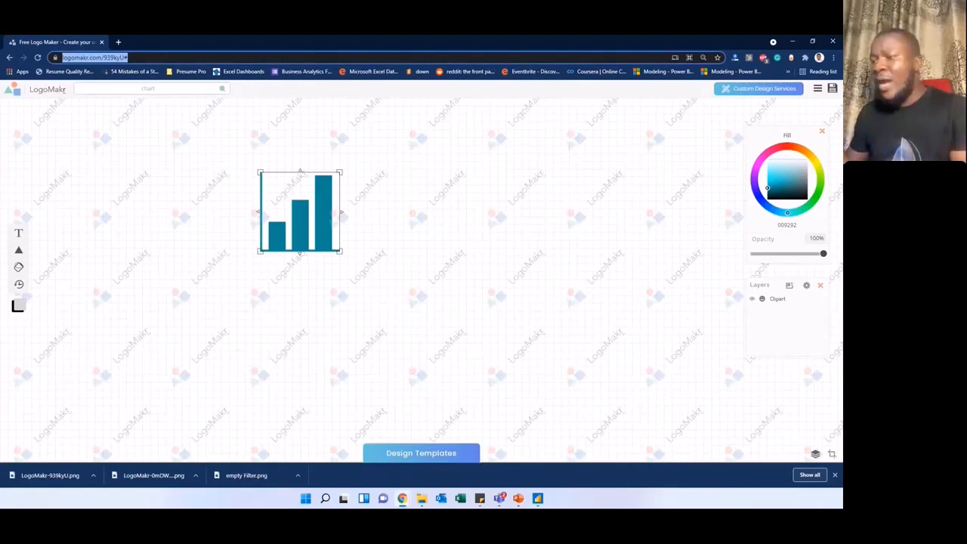
key("alt+Tab")
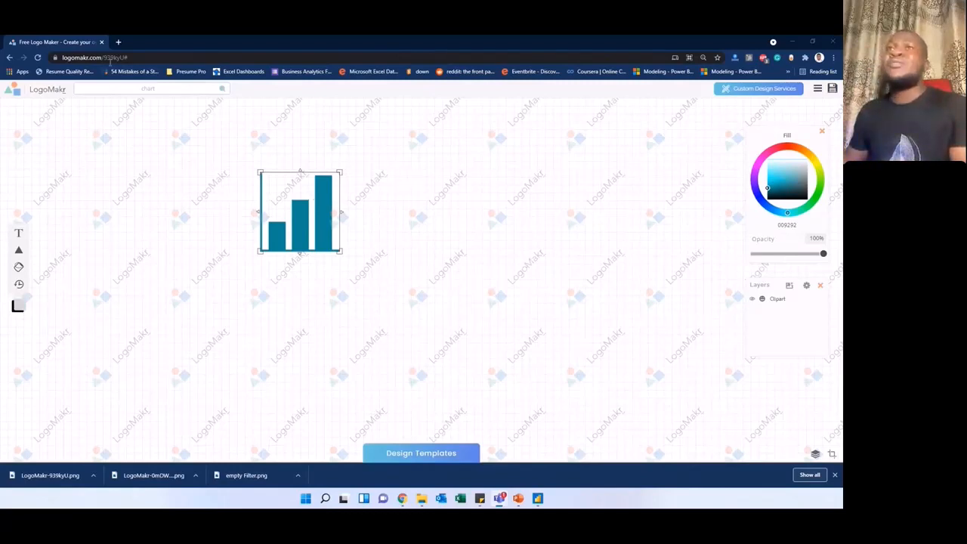
Step: Search the LogoMakr clipart for "revenue" and add the bold dollar sign with circular arrows beside the bar chart
double_click(141, 89)
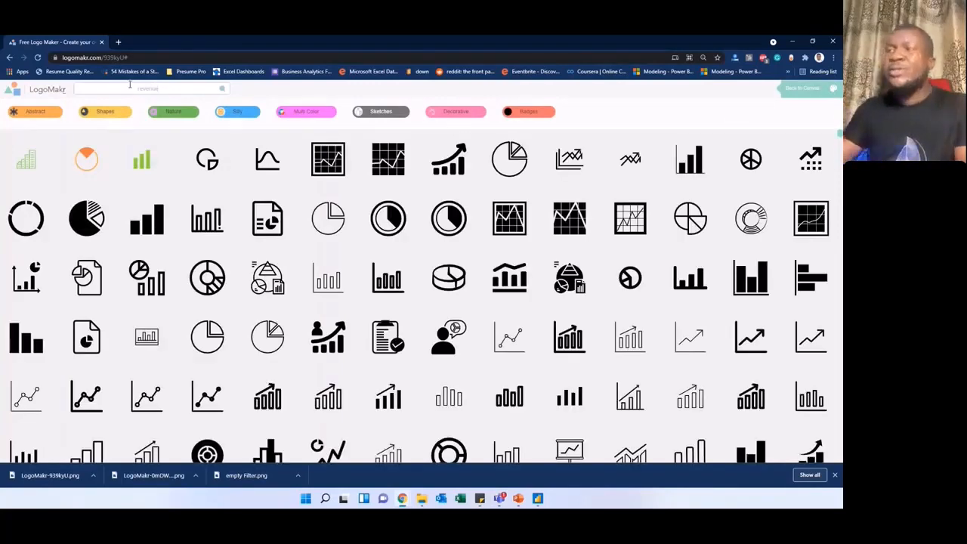
key("Return")
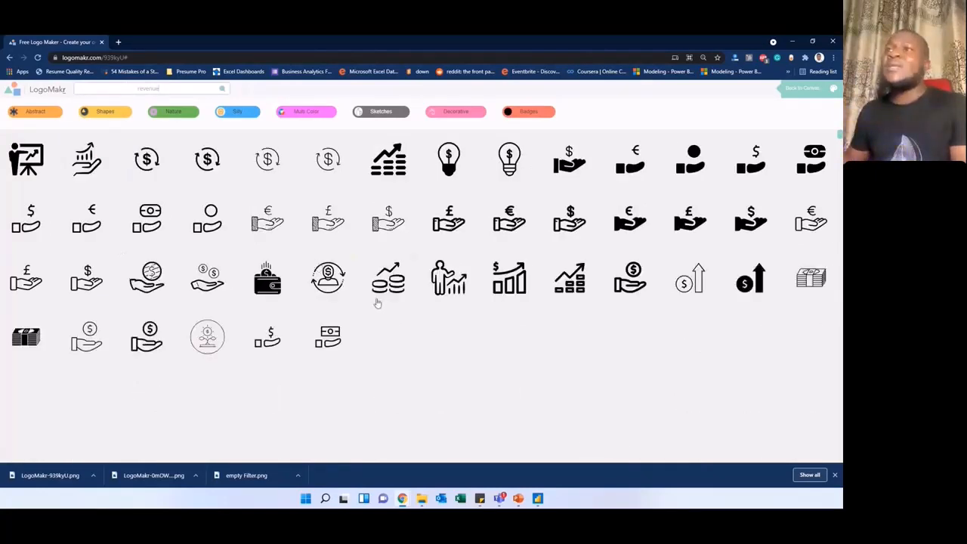
scroll(398, 263, "down", 2)
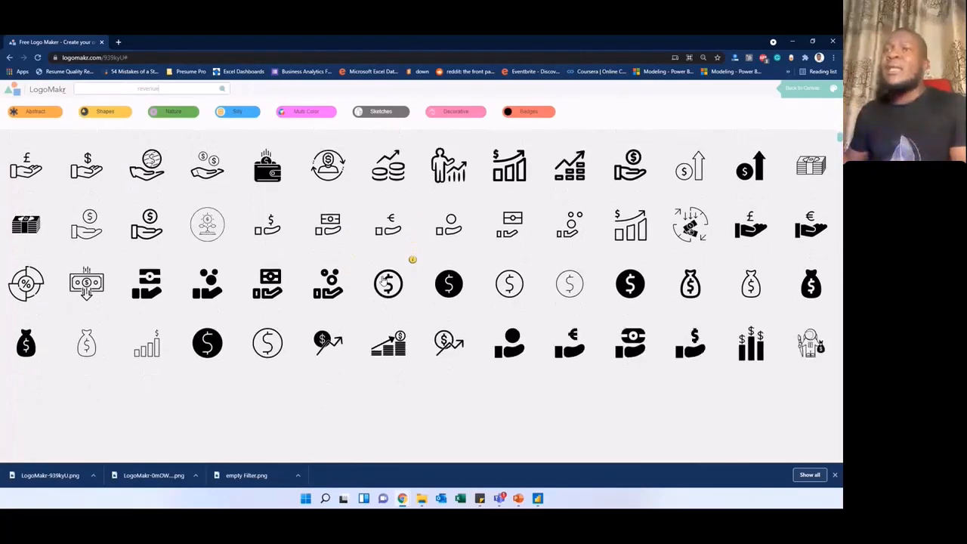
scroll(383, 281, "down", 3)
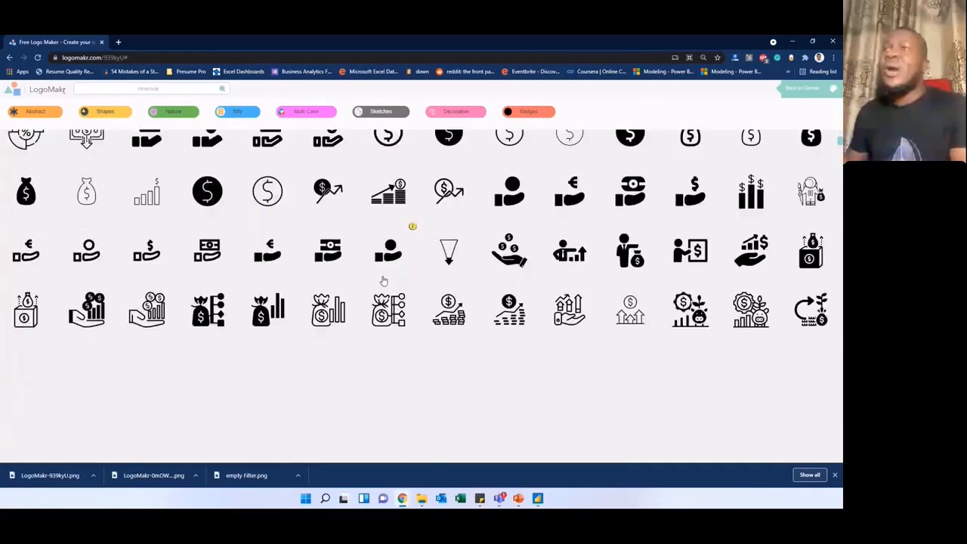
scroll(413, 243, "up", 5)
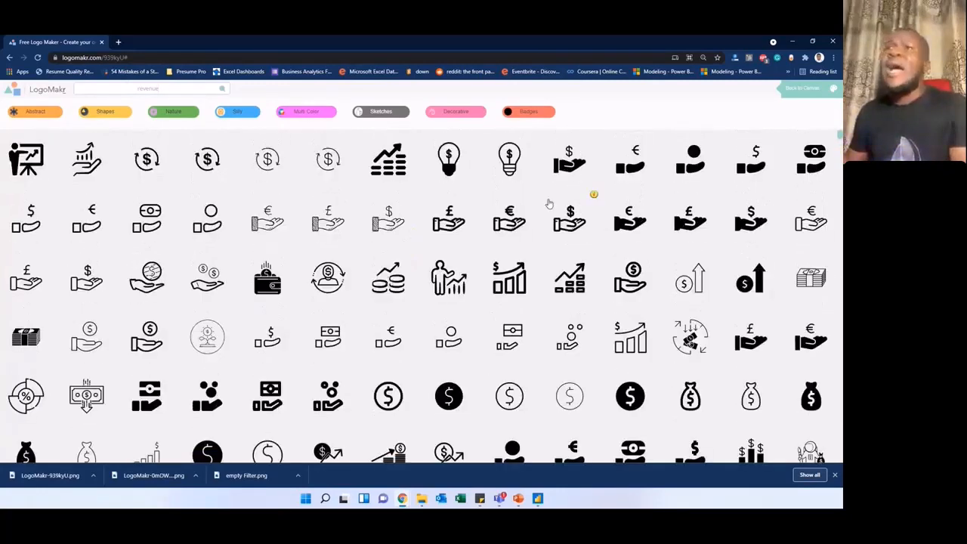
left_click(145, 162)
left_click_drag(419, 274, 415, 243)
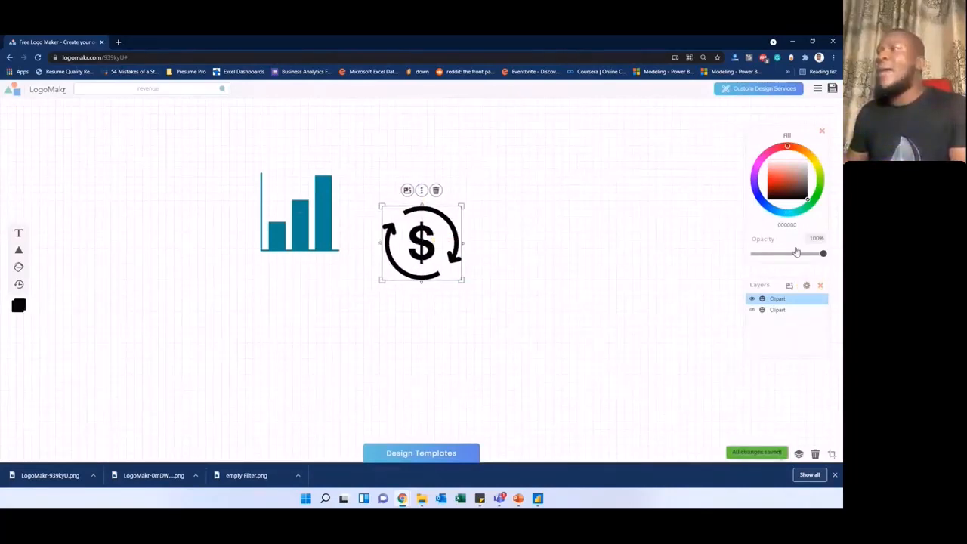
Step: Recolour the dollar icon yellow (ffd300) and move it up, level with the bar chart and slightly closer to it
double_click(797, 225)
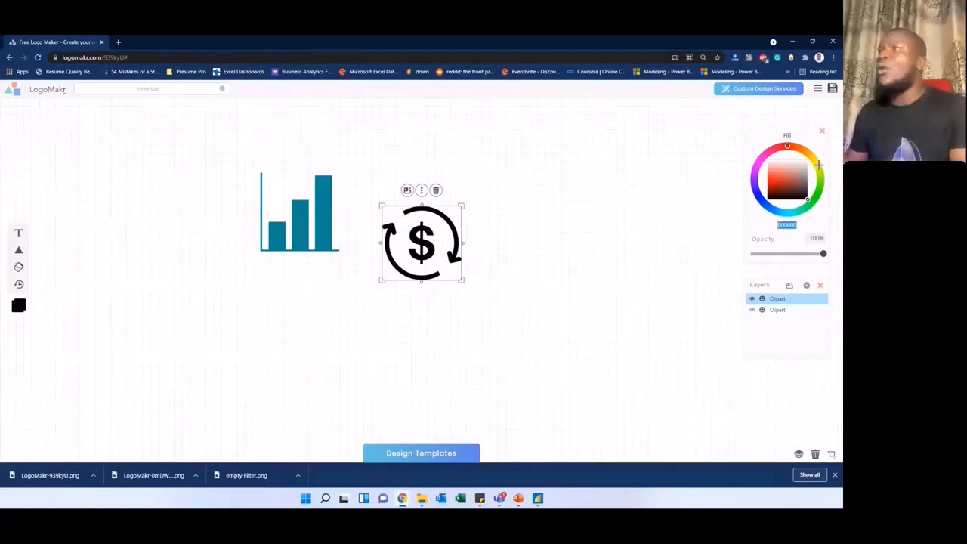
left_click_drag(819, 163, 761, 229)
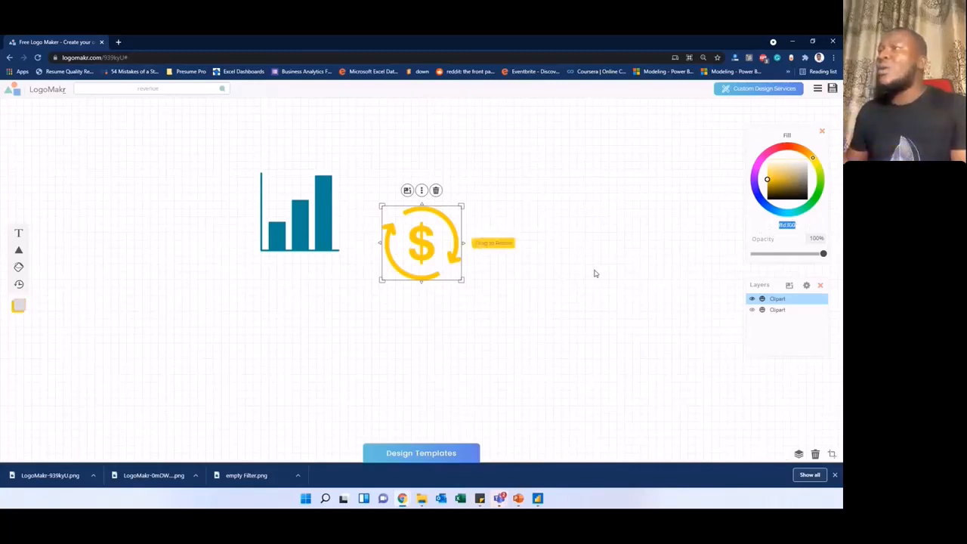
mouse_move(414, 242)
left_mouse_down()
mouse_move(413, 208)
mouse_move(415, 223)
left_mouse_up()
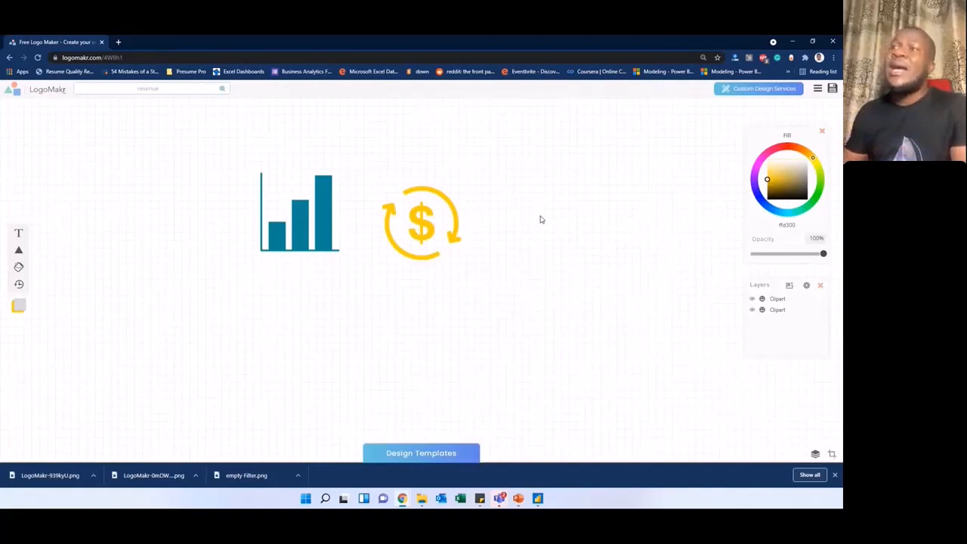
left_click_drag(423, 223, 418, 221)
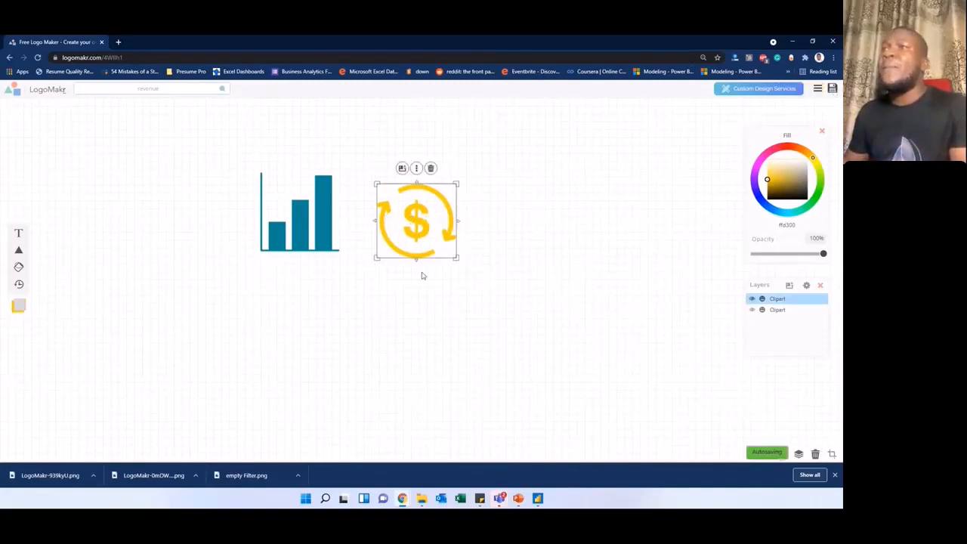
Step: Download the bar chart and dollar design as a low-resolution PNG into the Icons folder and close the download dialog
left_click(815, 97)
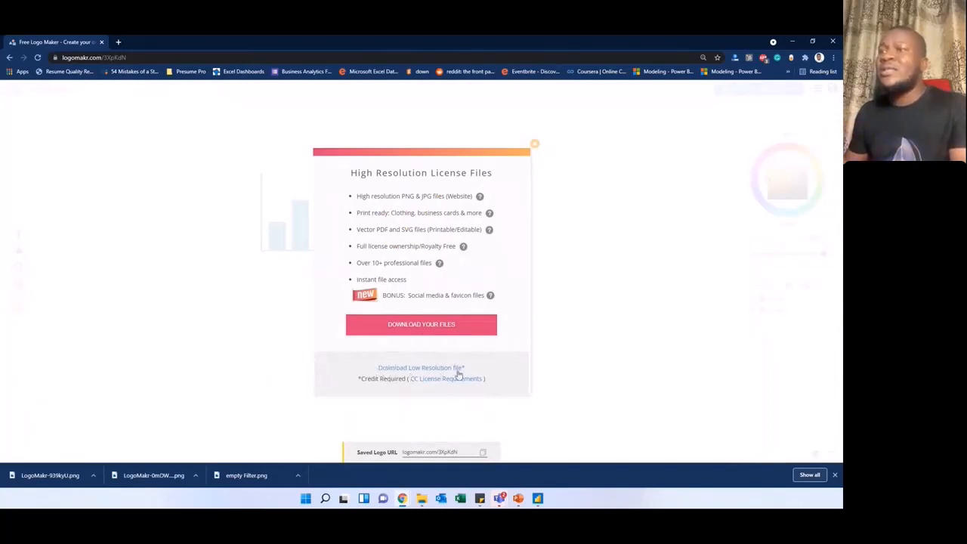
left_click(417, 370)
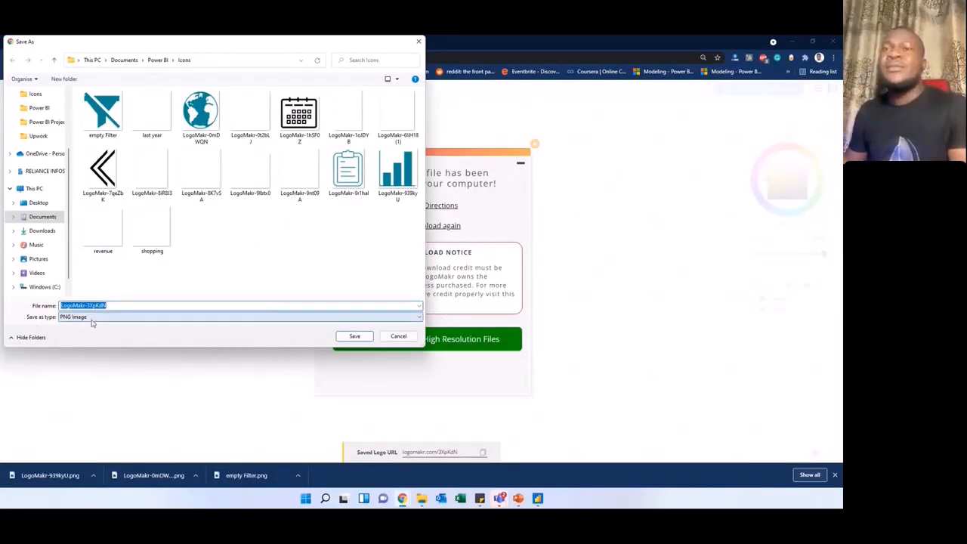
left_click(352, 337)
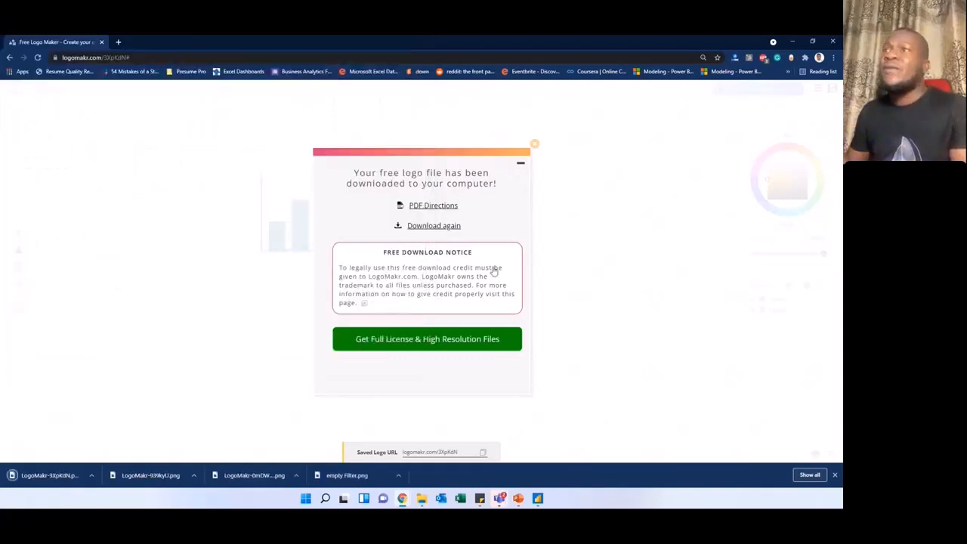
left_click(535, 144)
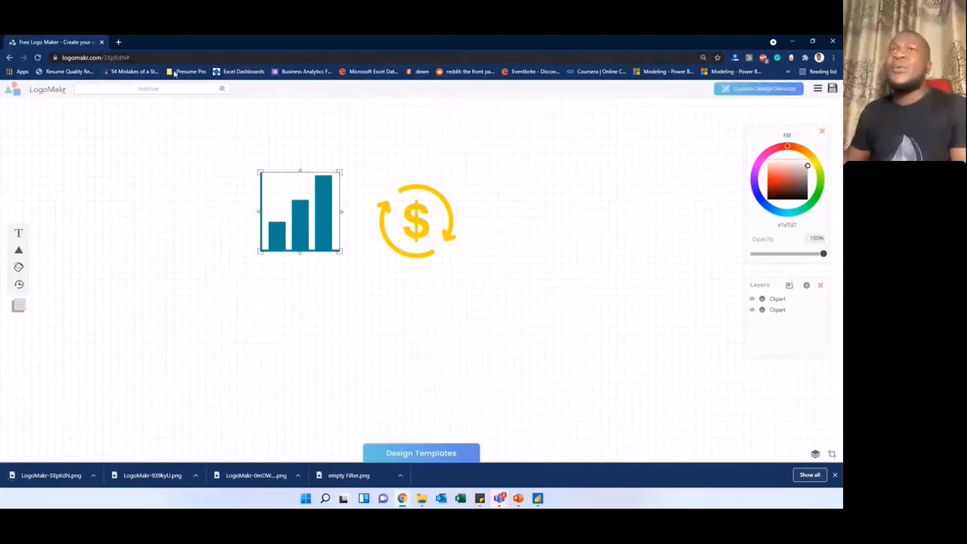
Step: Search the LogoMakr clipart for "shipment" and look through the icons found
left_click_drag(167, 88, 130, 86)
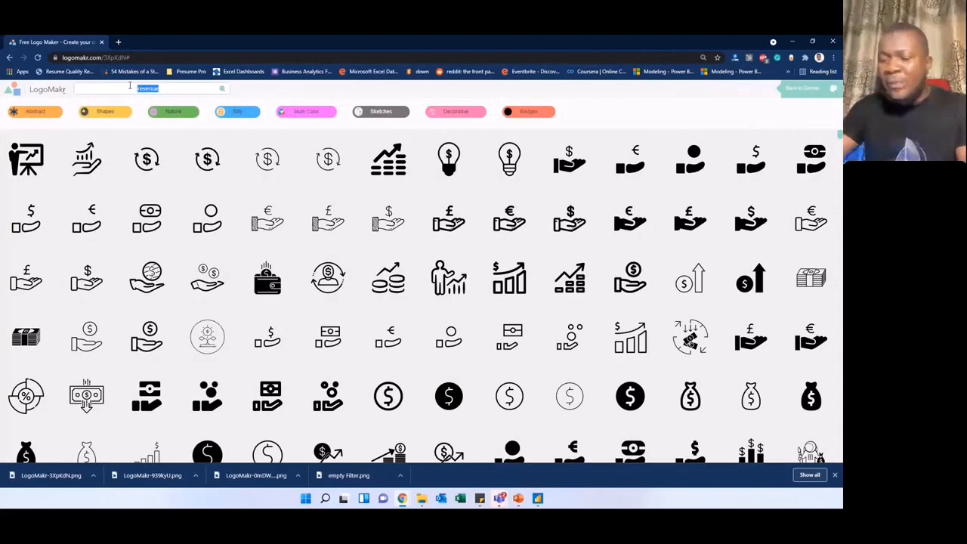
type("shipment")
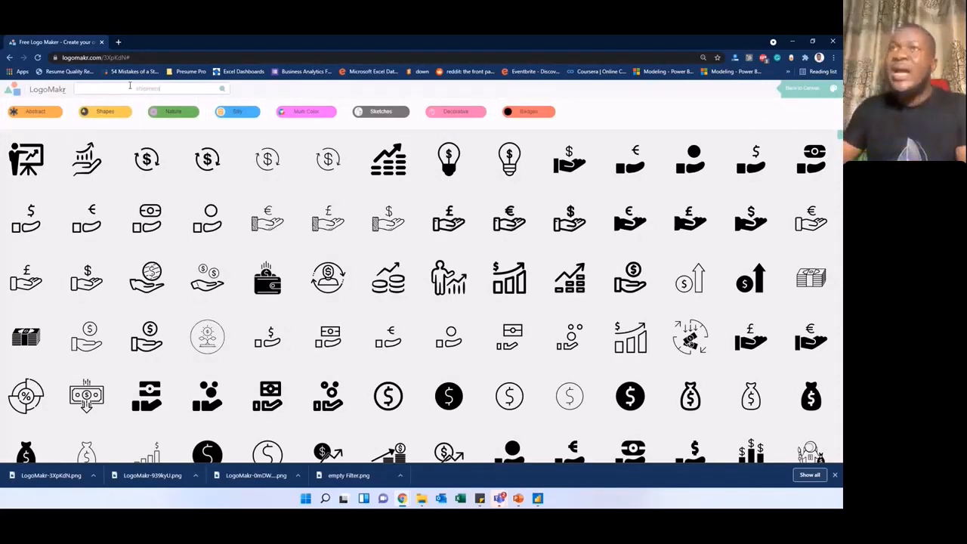
key("Return")
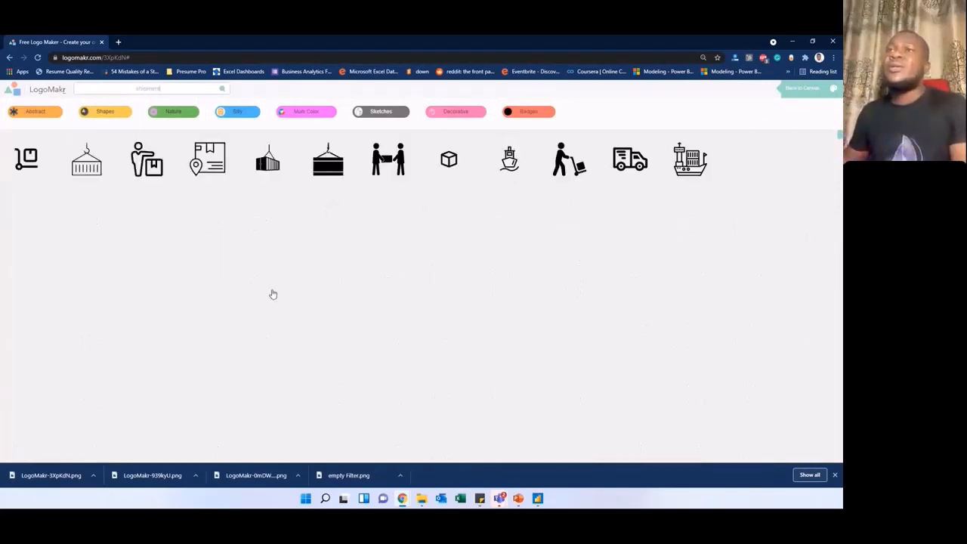
scroll(368, 328, "down", 2)
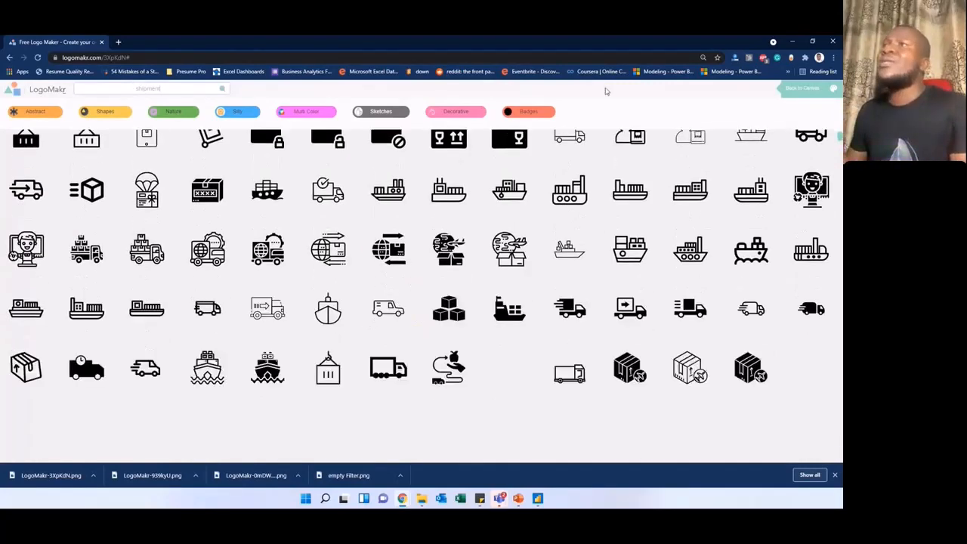
Step: Switch to PowerPoint and shift the two upper chart cards on dark slide 13 slightly up and to the left
left_click_drag(604, 42, 0, 82)
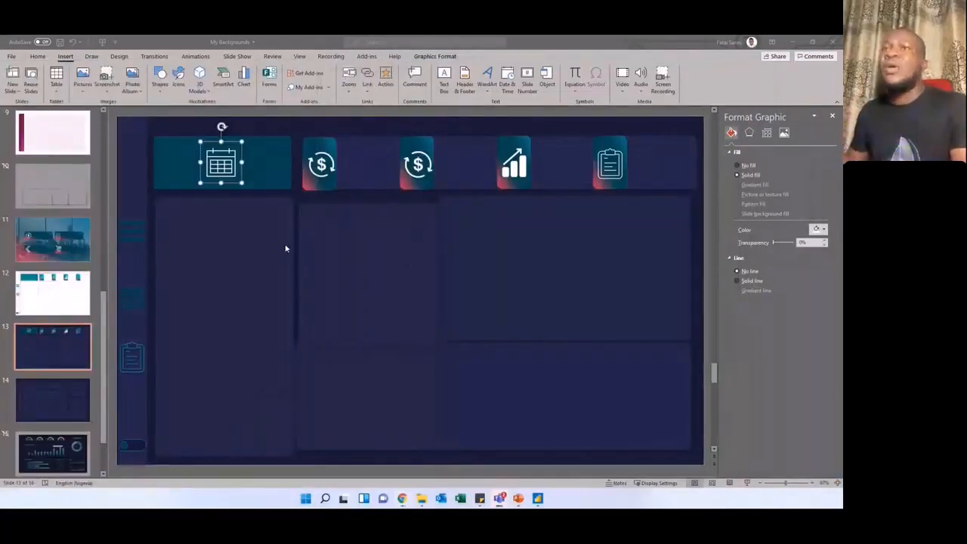
left_click(325, 249)
left_click(357, 259)
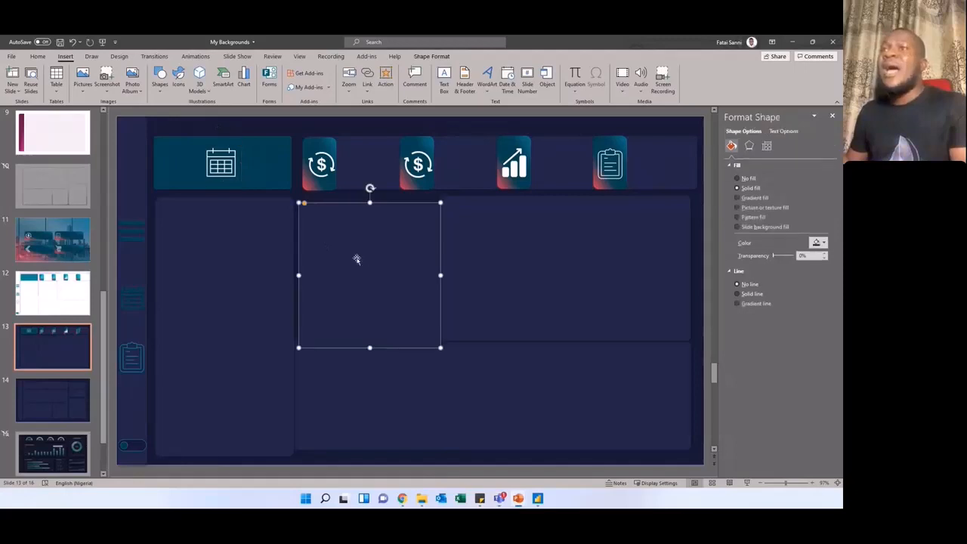
left_click_drag(357, 259, 360, 246)
left_click(473, 254)
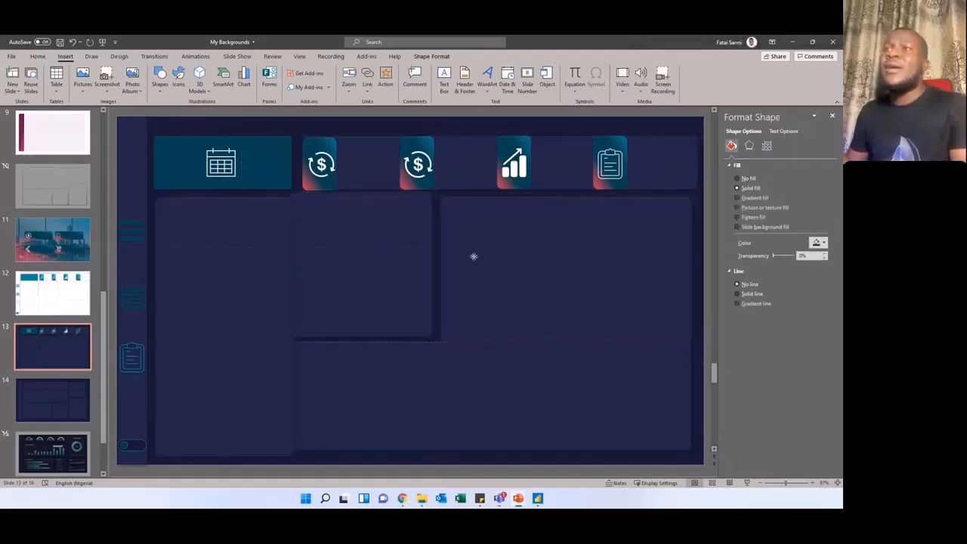
Step: Select the menu, calendar and clipboard icons in slide 13's sidebar one after another
left_click(132, 236)
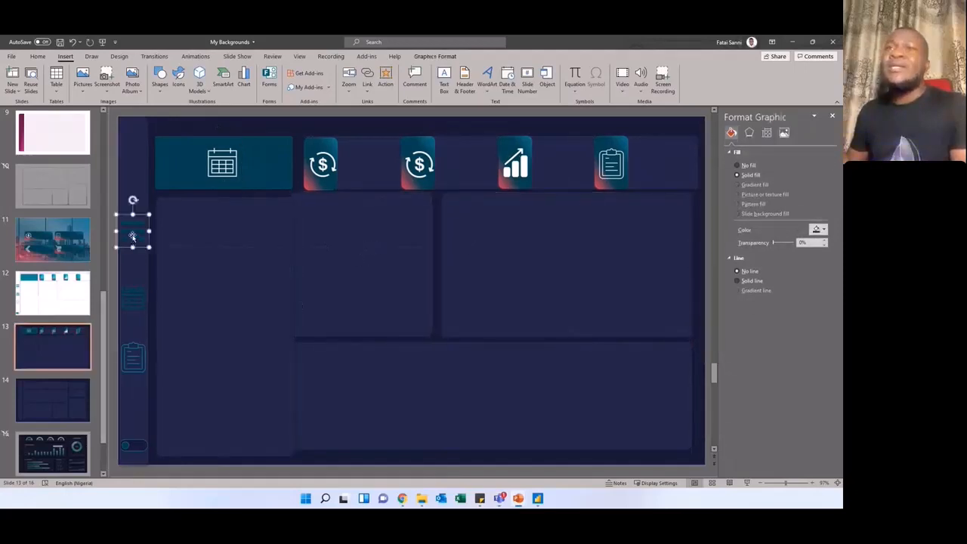
left_click(132, 299)
left_click(132, 356)
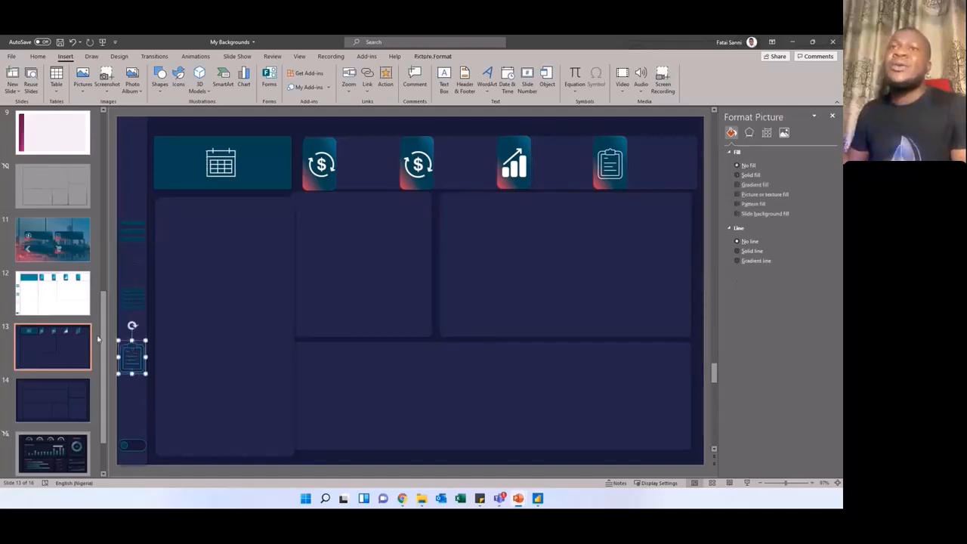
Step: On slide 12, move the tall left panel over the teal header's lower edge and shift the two upper chart cards upward
left_click(69, 300)
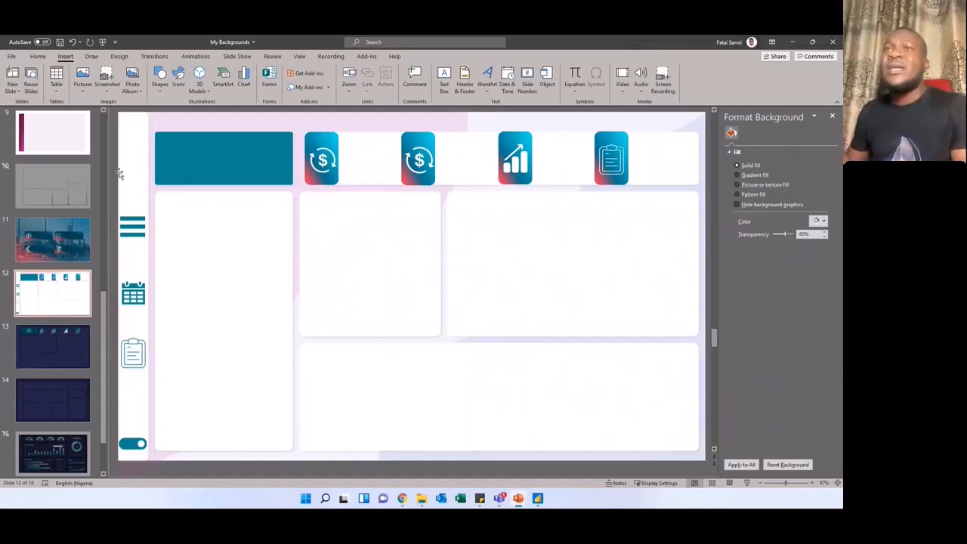
left_click(242, 248)
left_click_drag(242, 247, 273, 235)
left_click_drag(375, 260, 361, 287)
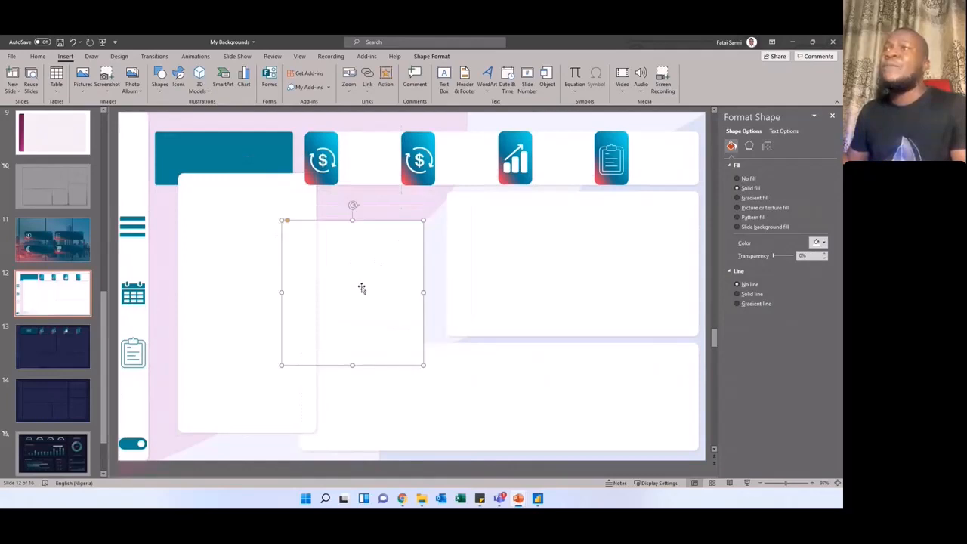
left_click(482, 124)
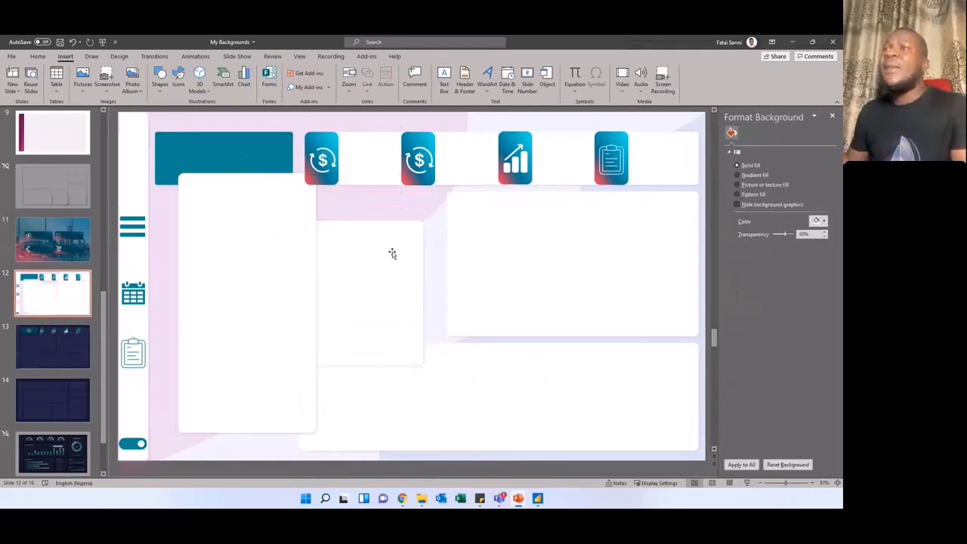
left_click_drag(392, 254, 491, 224)
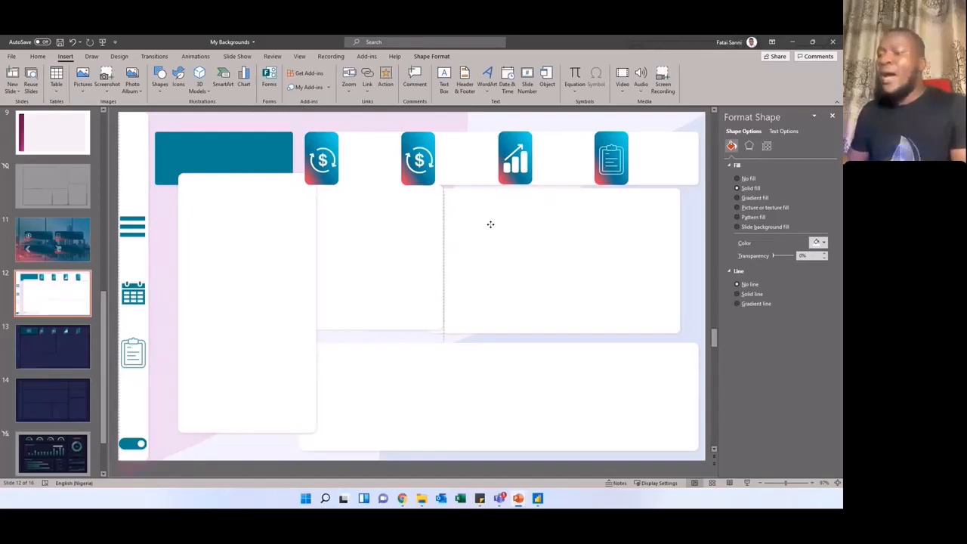
left_click_drag(491, 224, 501, 218)
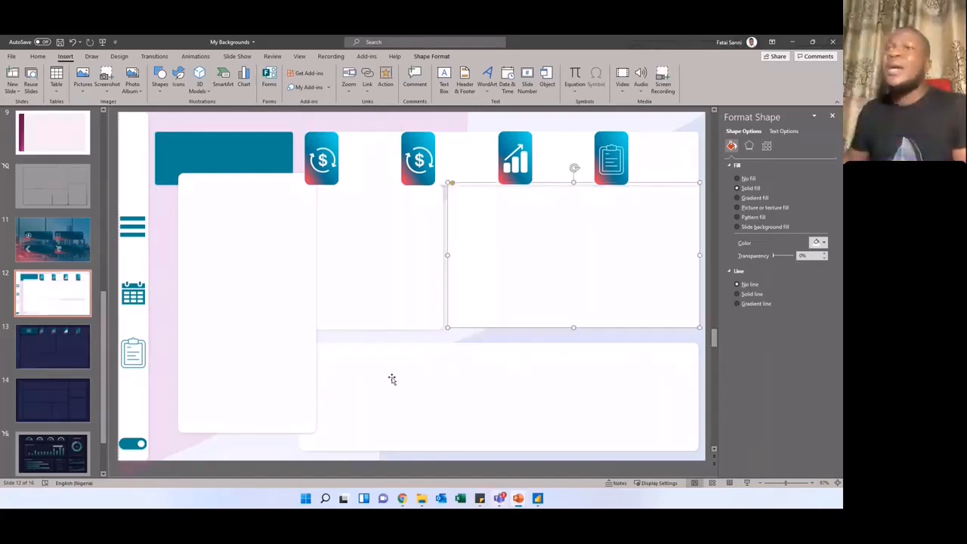
left_click_drag(261, 332, 251, 339)
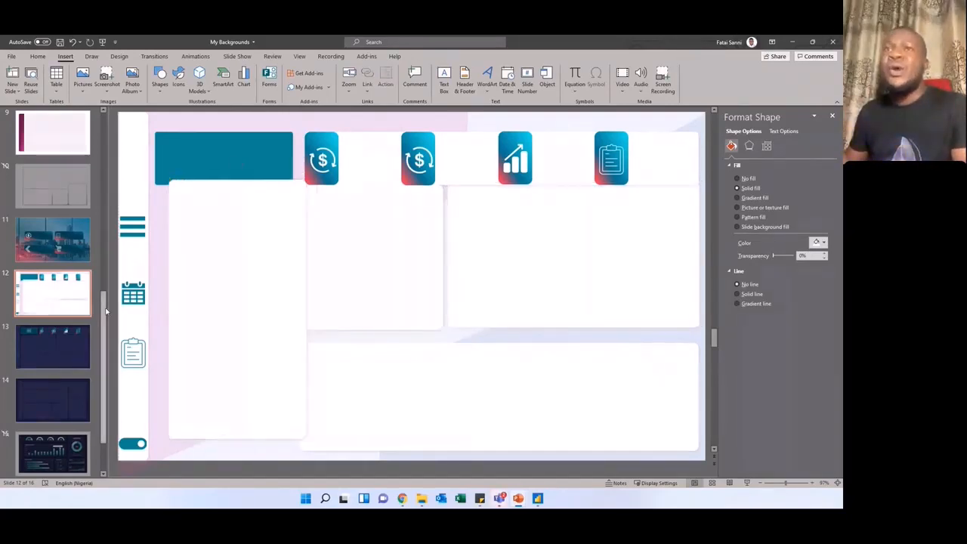
Step: Go to slide 1, close the background formatting pane and collapse the ribbon for a larger slide view
left_click_drag(104, 313, 95, 133)
left_click(55, 137)
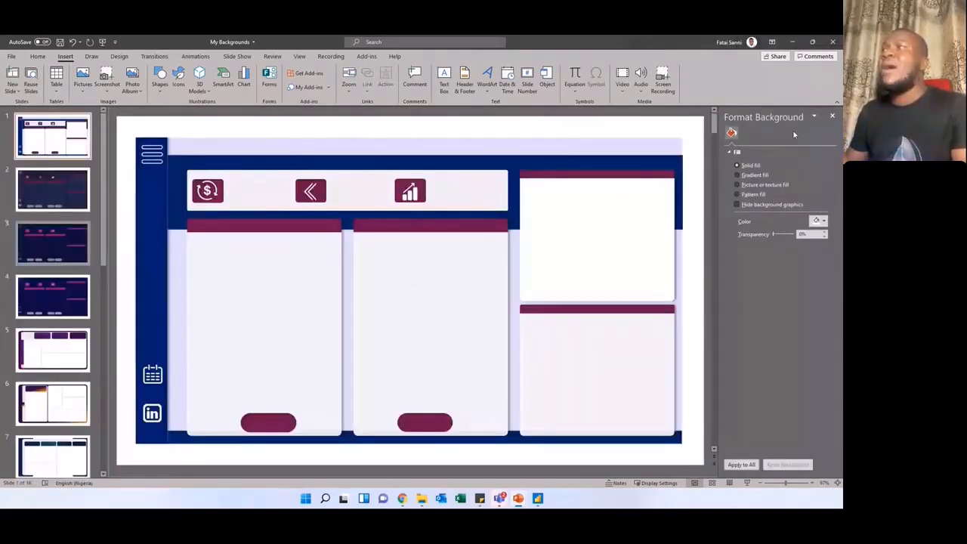
left_click(832, 115)
key("ctrl+F1")
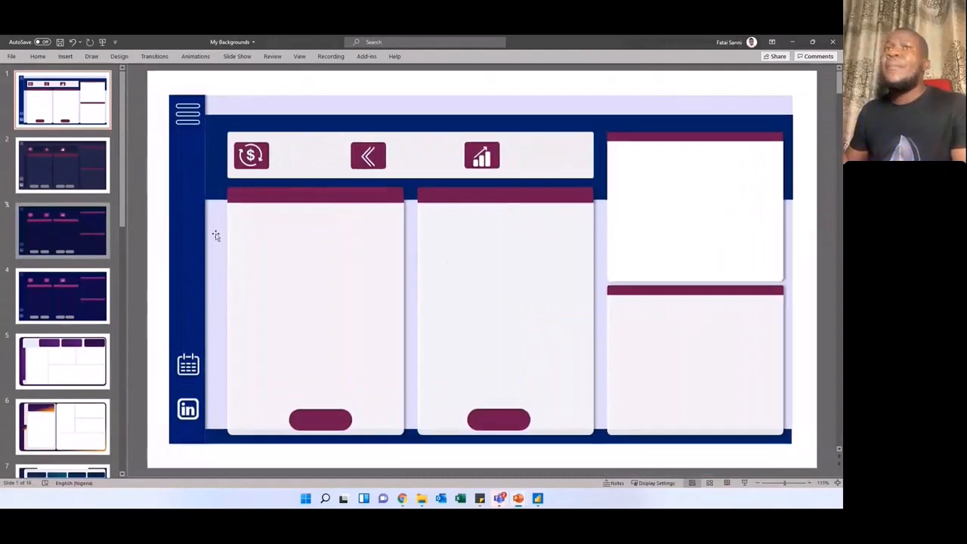
Step: Browse the background designs on slides 2 to 7 one by one
left_click(68, 158)
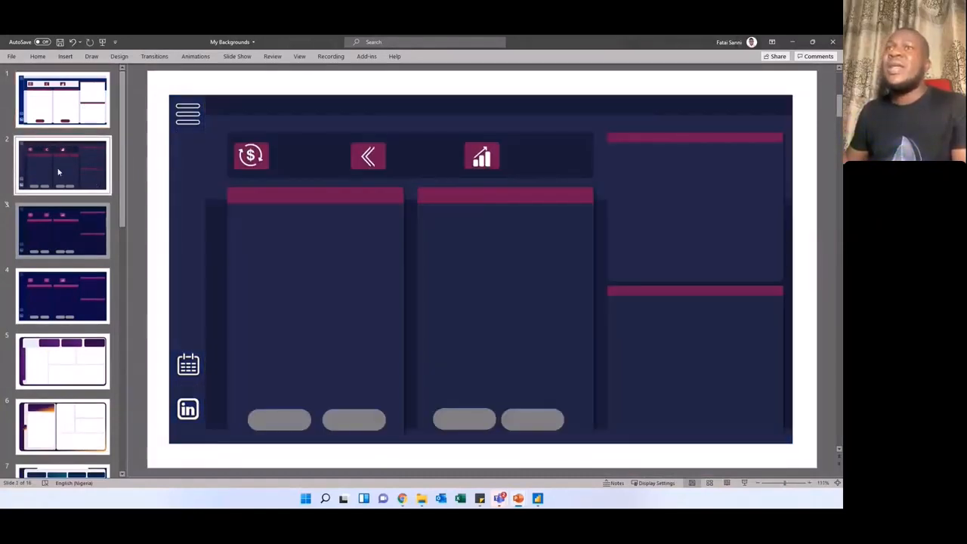
left_click(63, 230)
left_click(63, 296)
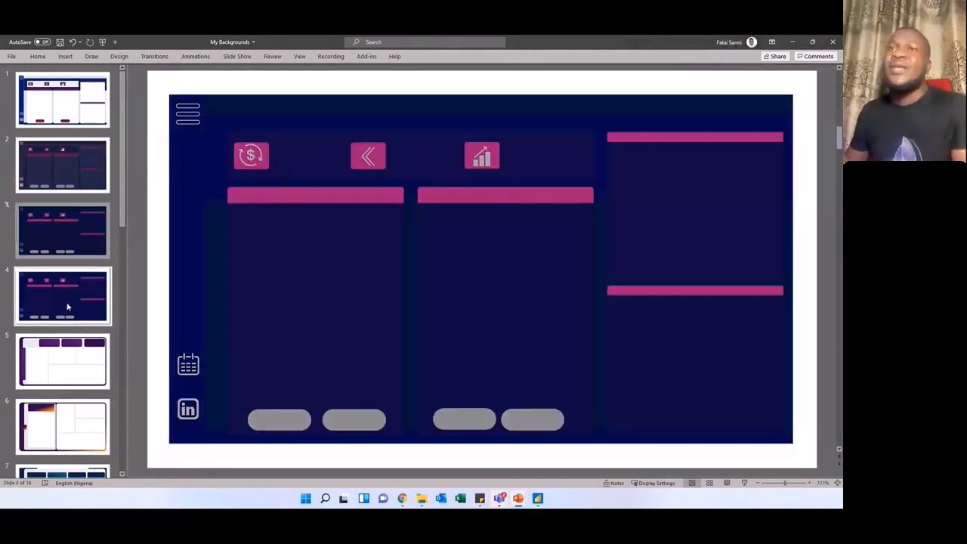
left_click(80, 359)
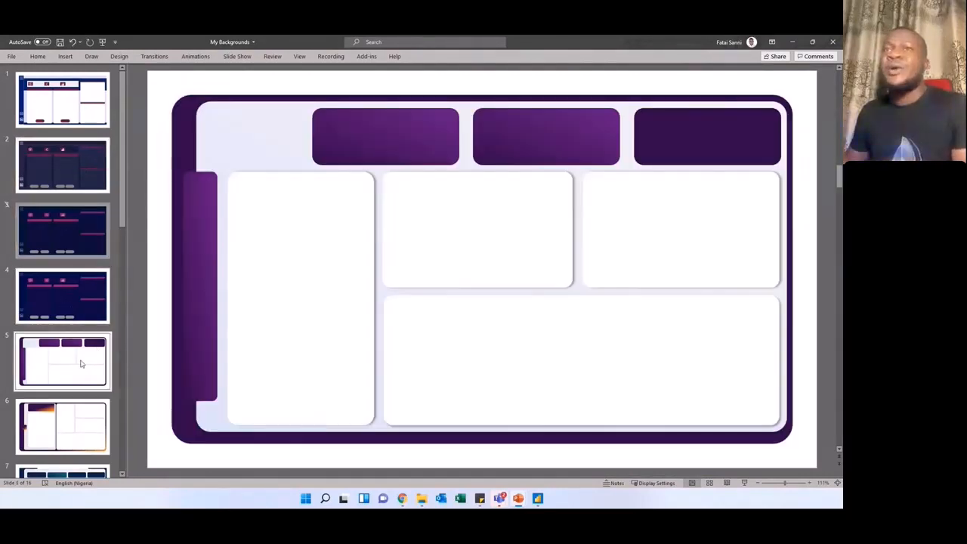
scroll(83, 370, "down", 3)
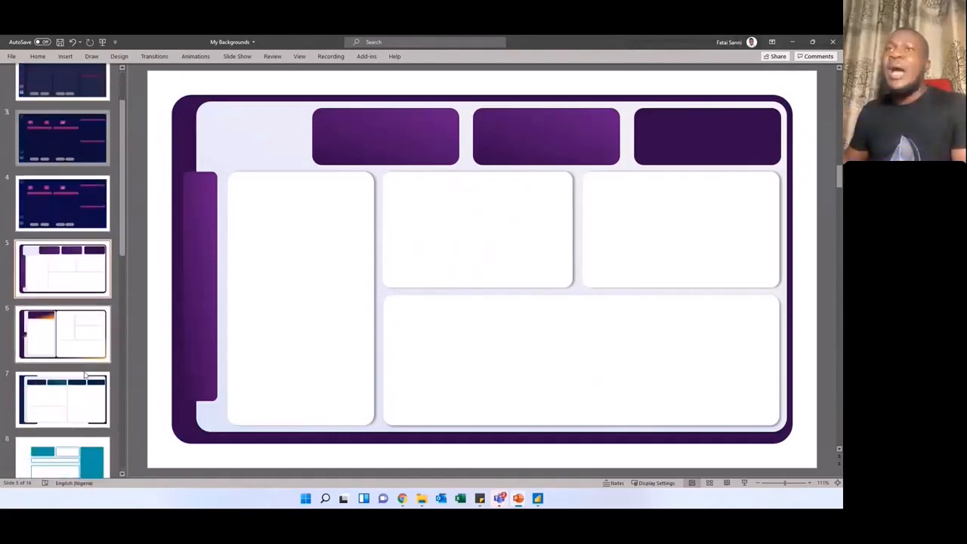
left_click(67, 320)
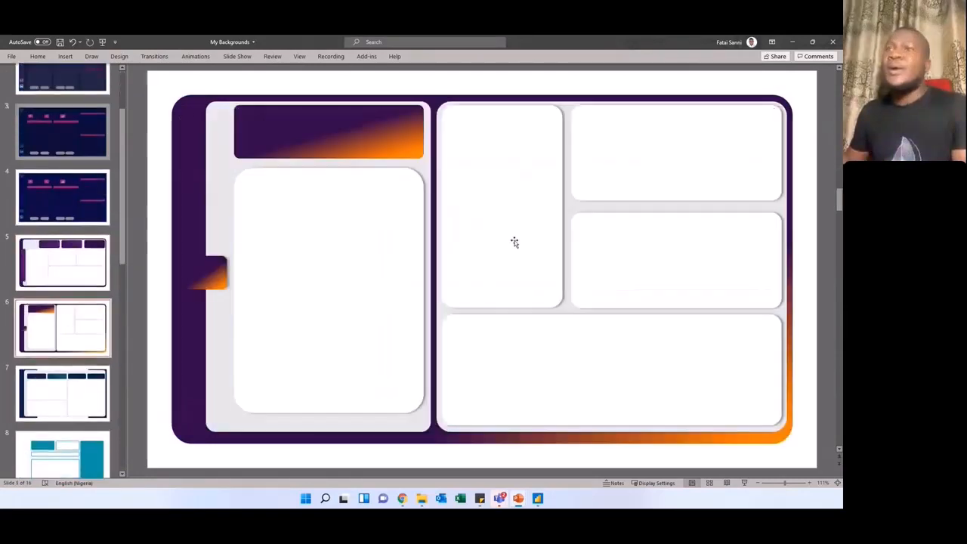
left_click(63, 393)
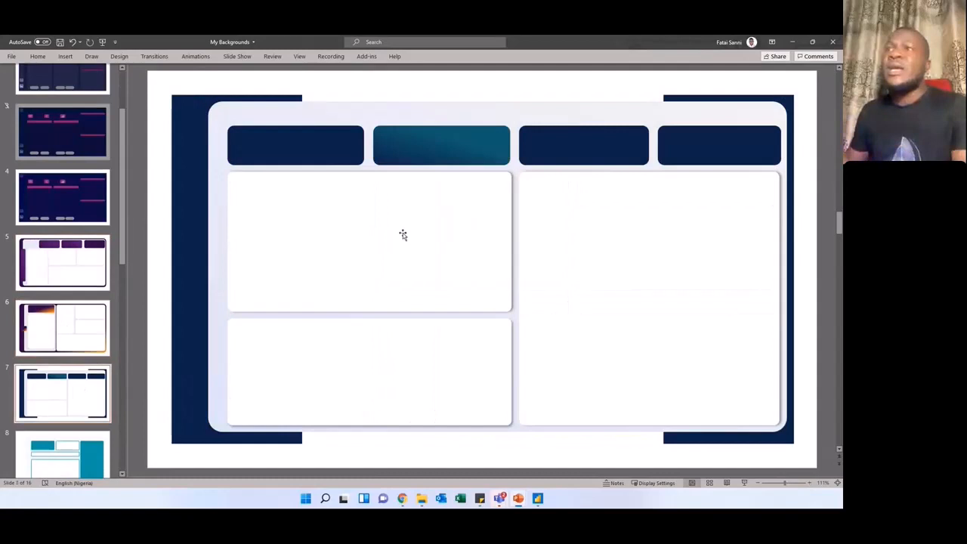
Step: On slide 7, shift the upper-left card, the navy side shape, the light backing panel and the four header boxes out of alignment
left_click(314, 204)
left_click_drag(314, 204, 315, 219)
mouse_move(184, 175)
left_mouse_down()
mouse_move(205, 202)
mouse_move(188, 182)
left_mouse_up()
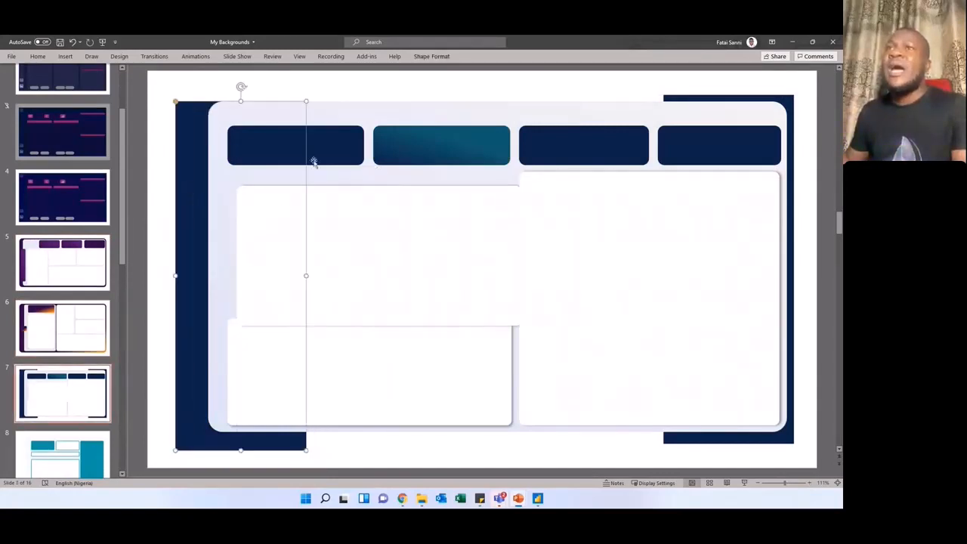
left_click_drag(314, 161, 310, 189)
left_click_drag(444, 177, 450, 176)
left_click_drag(566, 133, 570, 139)
left_click_drag(677, 129, 665, 157)
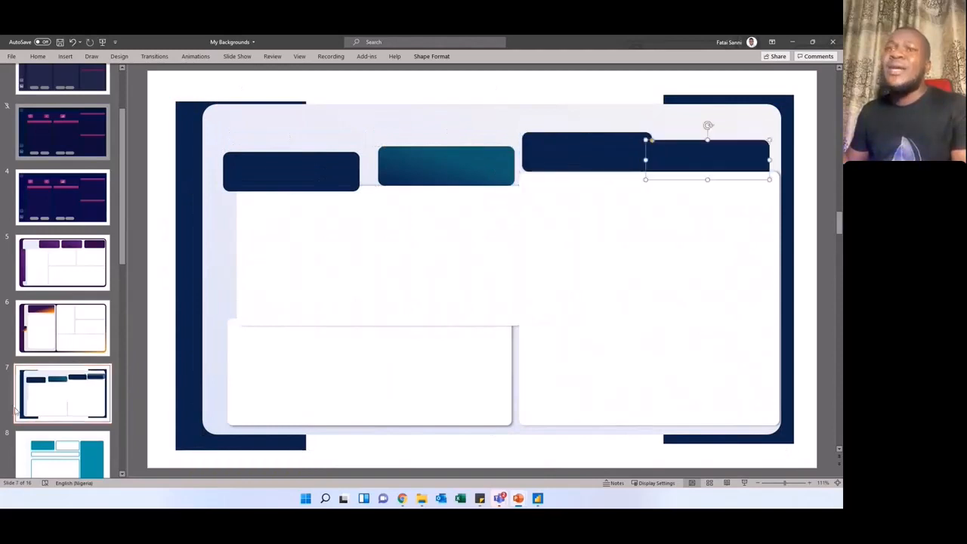
Step: View the background designs on slides 8 and 9 and the city photo design on slide 11
scroll(42, 393, "down", 5)
left_click(76, 265)
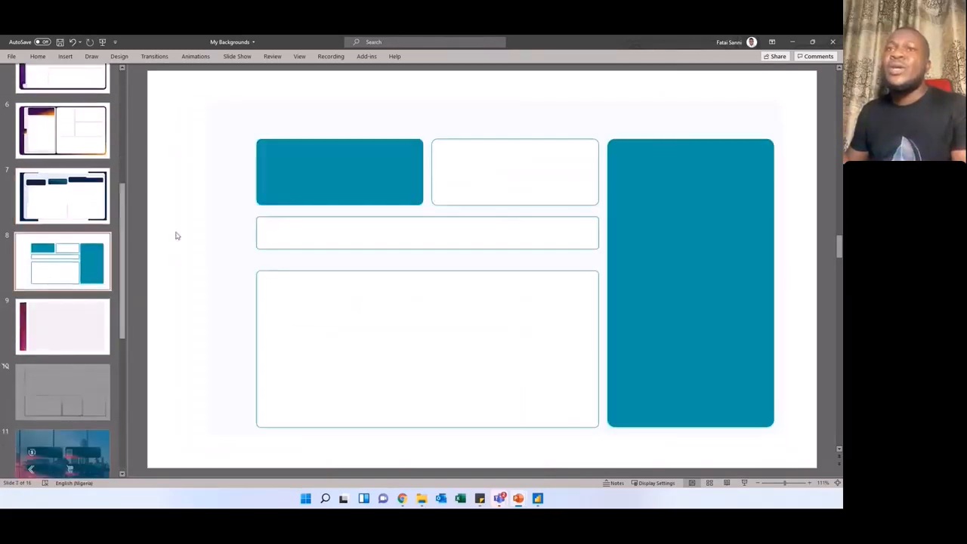
left_click(68, 325)
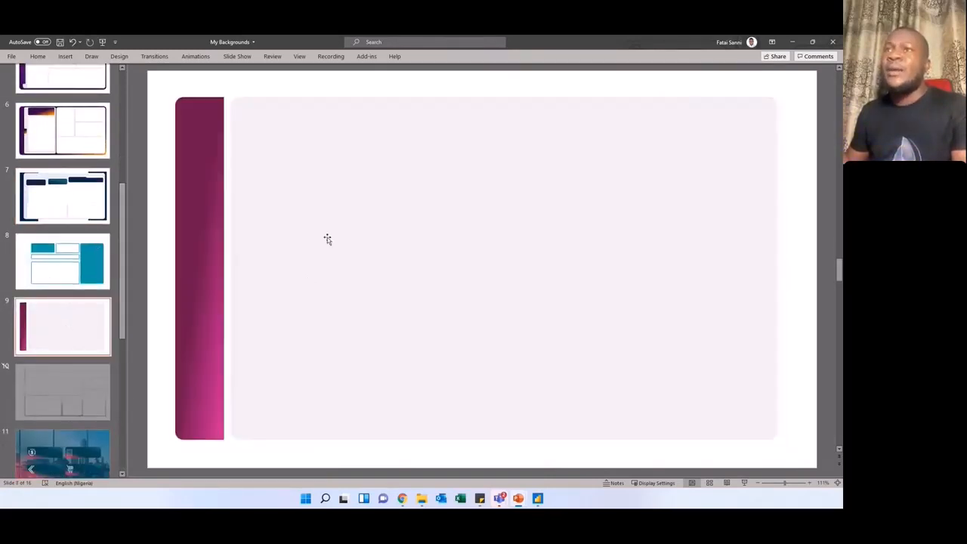
left_click(292, 242)
scroll(96, 364, "down", 4)
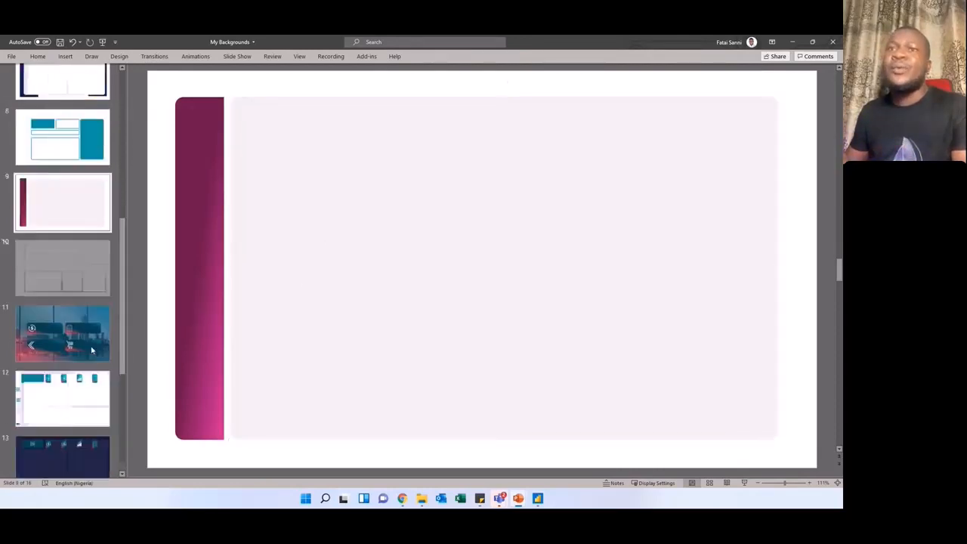
left_click(62, 325)
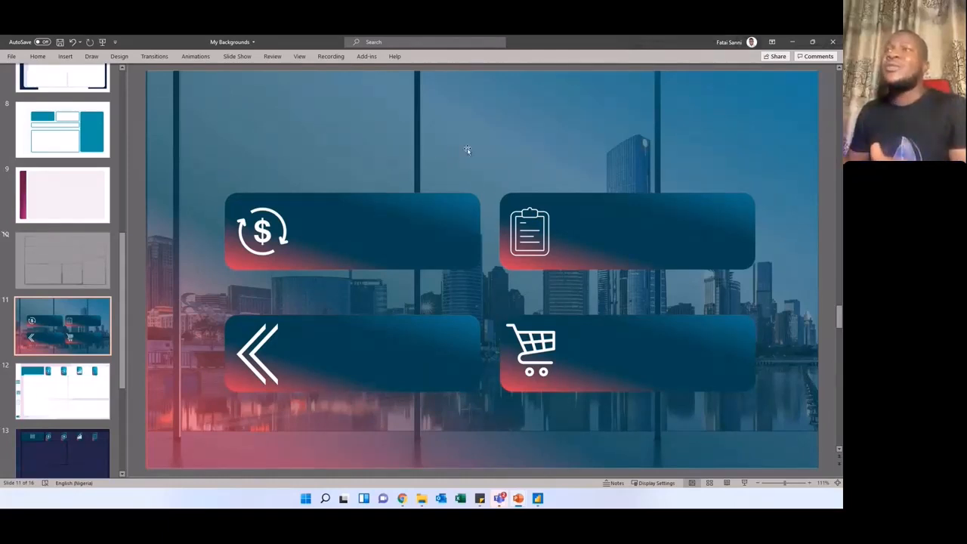
Step: Pull the translucent gradient overlay down off slide 11's city photo, nudge the photo, and place the overlay back over it
left_click_drag(467, 151, 462, 244)
left_click_drag(477, 123, 453, 143)
left_click_drag(460, 203, 499, 414)
left_click_drag(499, 140, 525, 115)
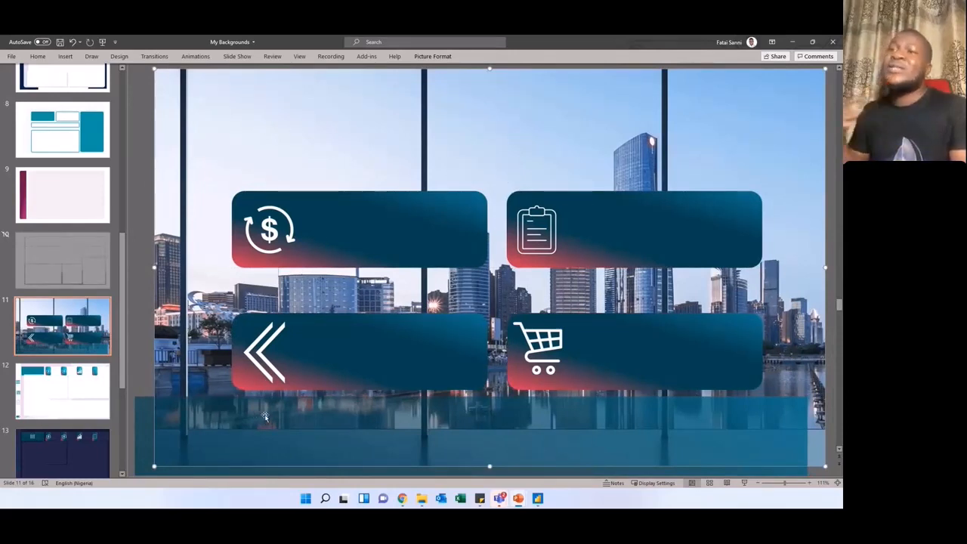
left_click_drag(279, 424, 298, 95)
Step: Show the fill settings of slide 11's gradient overlay and examine the gradient fills of the four rounded cards
right_click(351, 128)
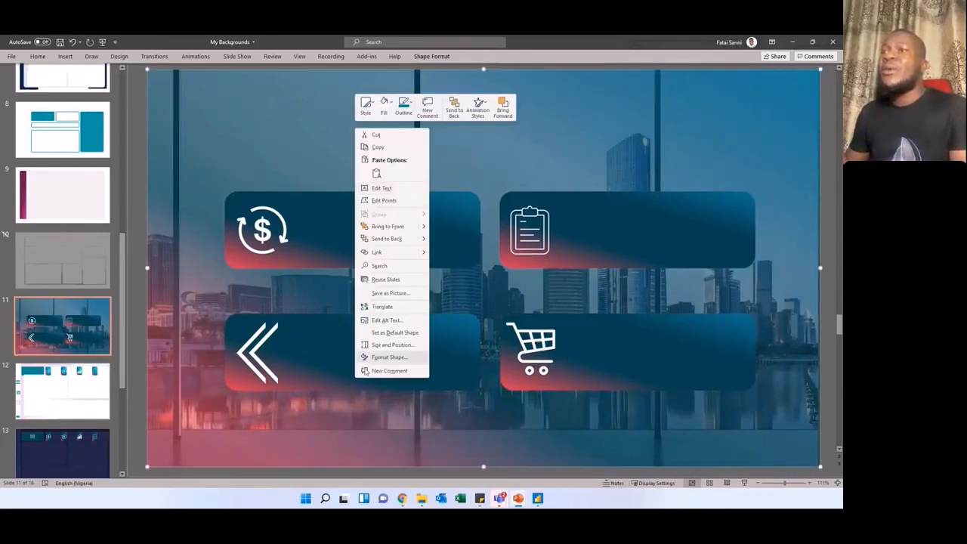
left_click(396, 360)
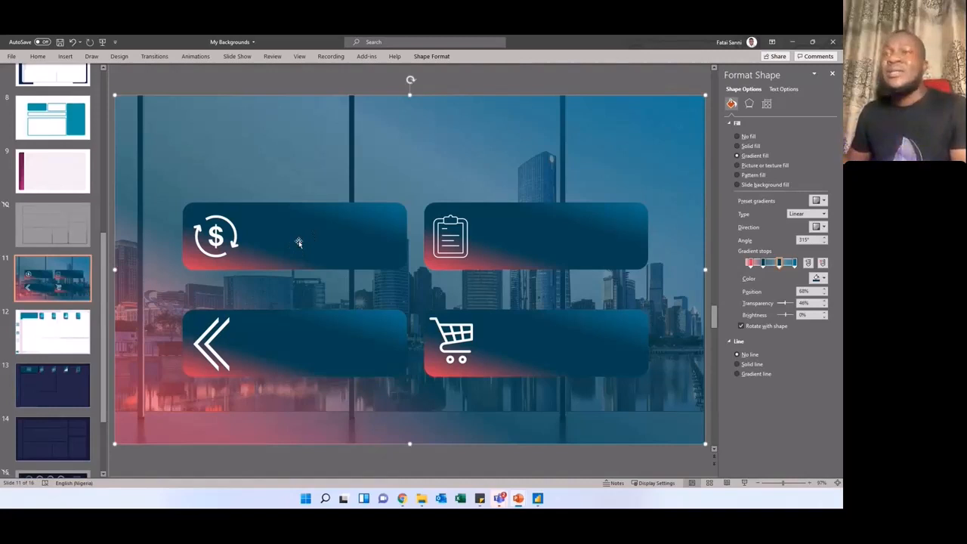
left_click(335, 250)
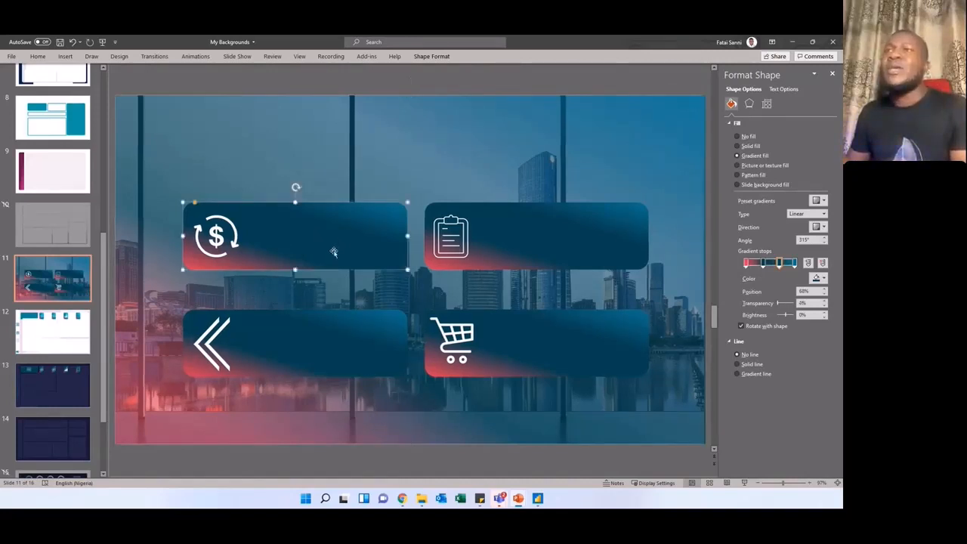
left_click(524, 233)
left_click(378, 337)
left_click(483, 332)
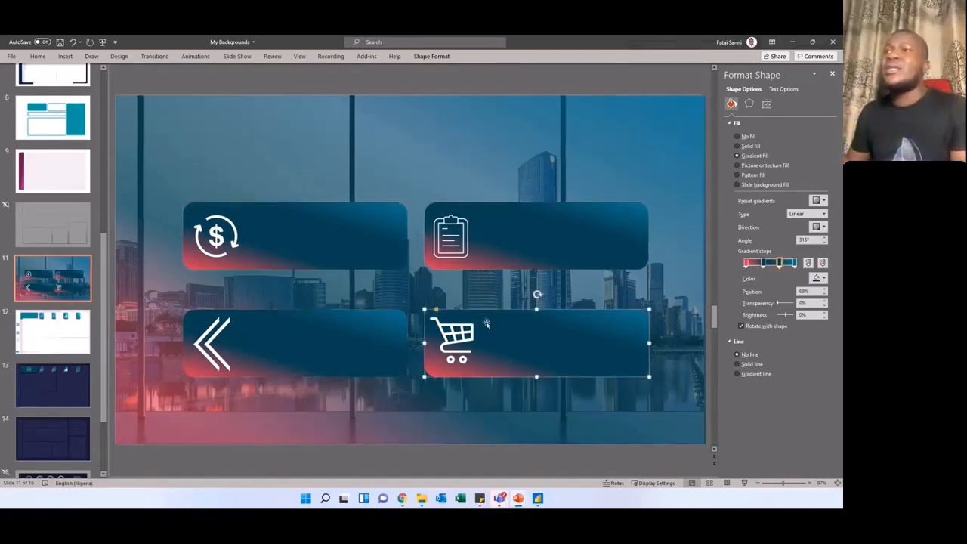
left_click(517, 246)
left_click(367, 244)
left_click(349, 317)
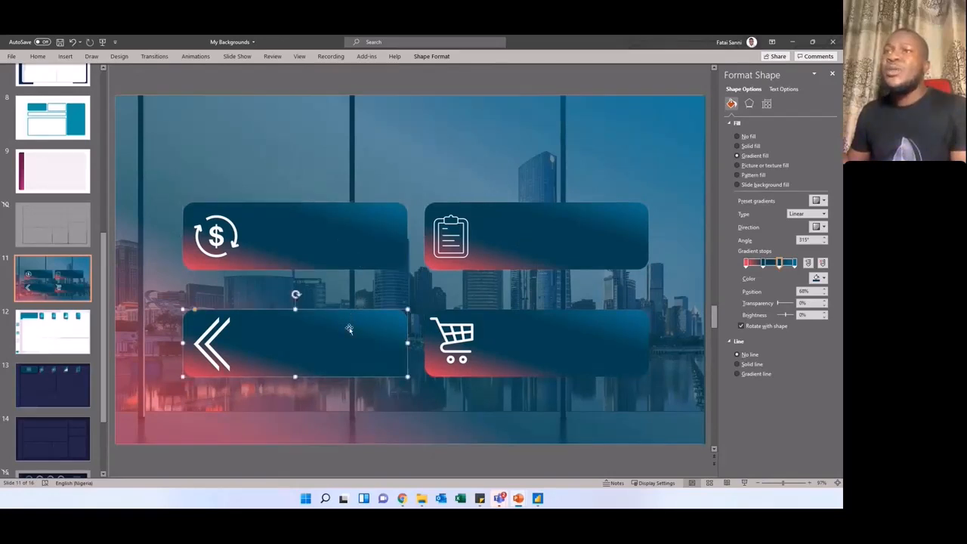
left_click(577, 242)
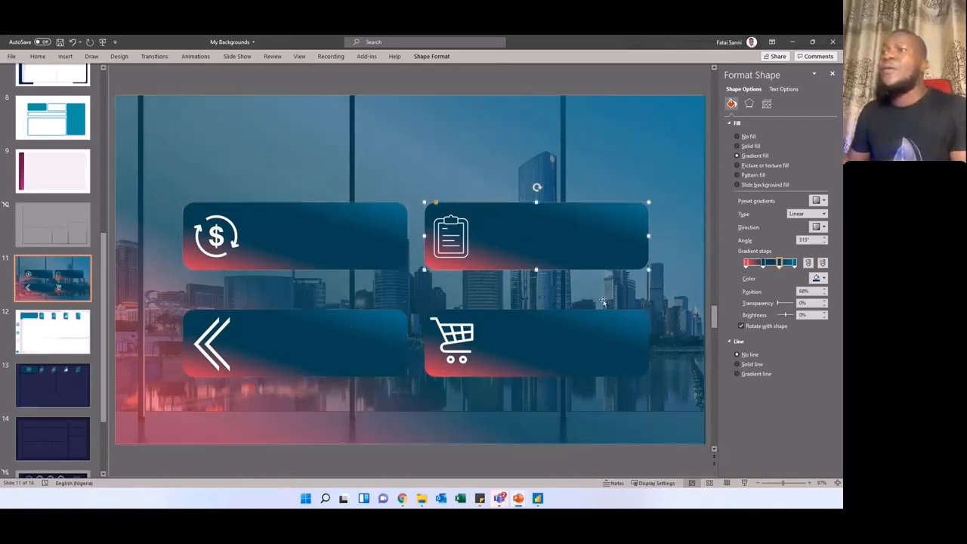
left_click(538, 328)
Step: Inspect slide 11's chevron, dollar, clipboard and cart icons, and recheck the gradient fills of the cards behind them
left_click(213, 355)
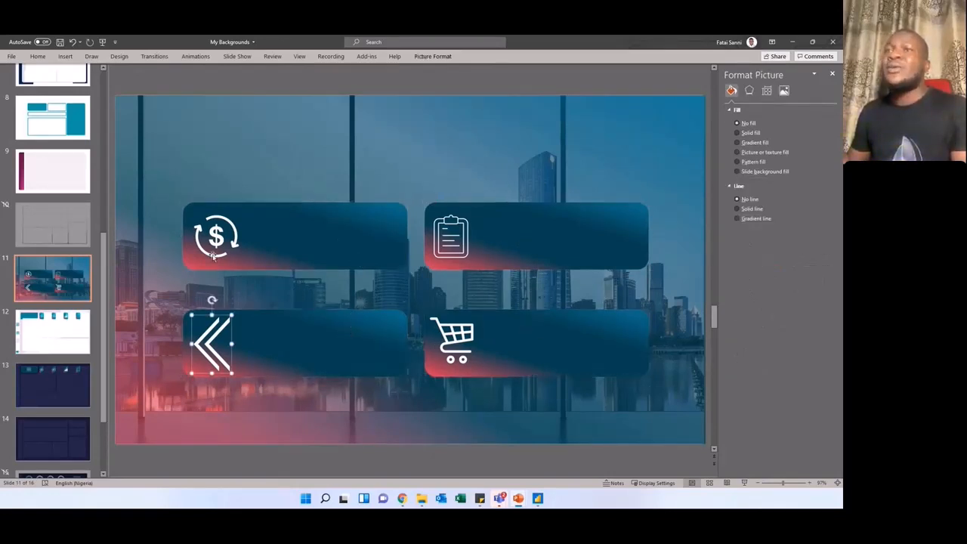
left_click(213, 256)
left_click(442, 231)
left_click(452, 341)
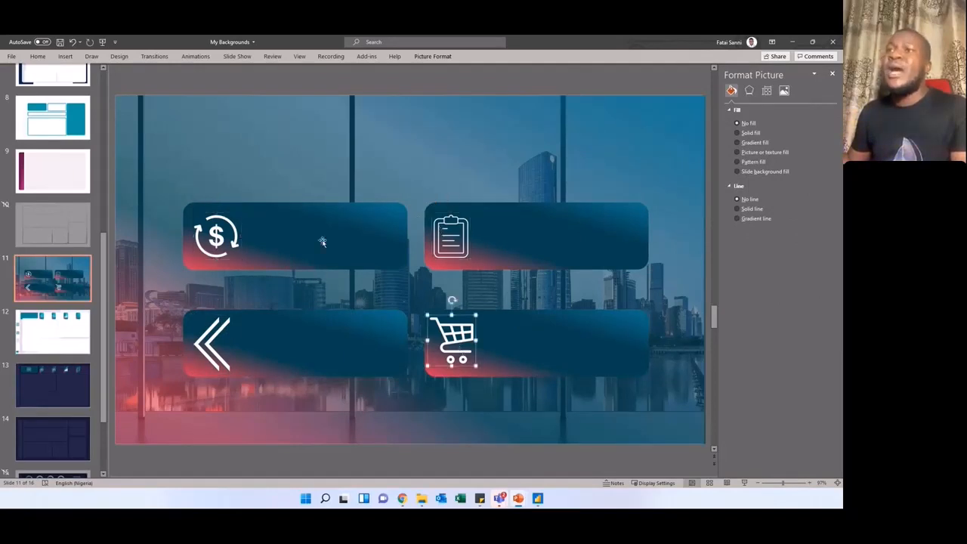
left_click(322, 242)
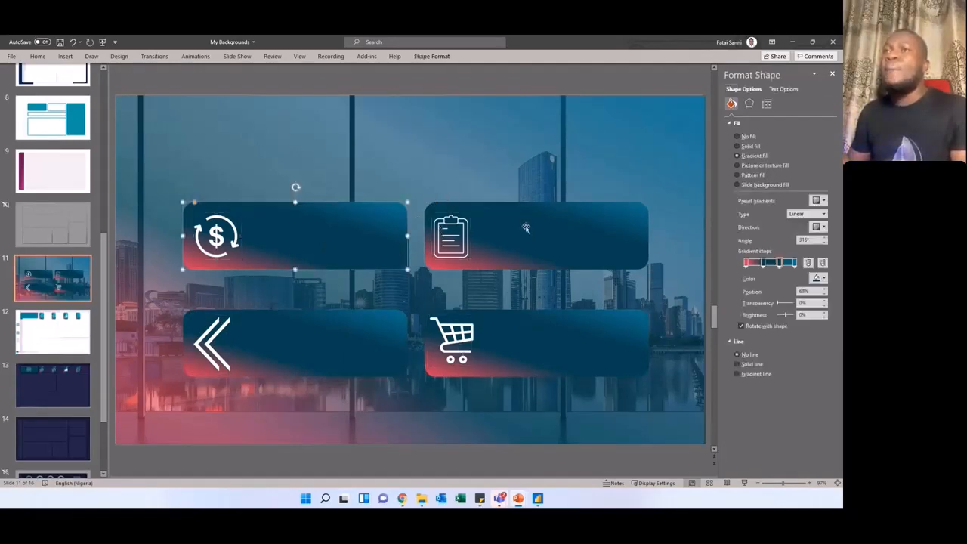
left_click(312, 346)
left_click(527, 337)
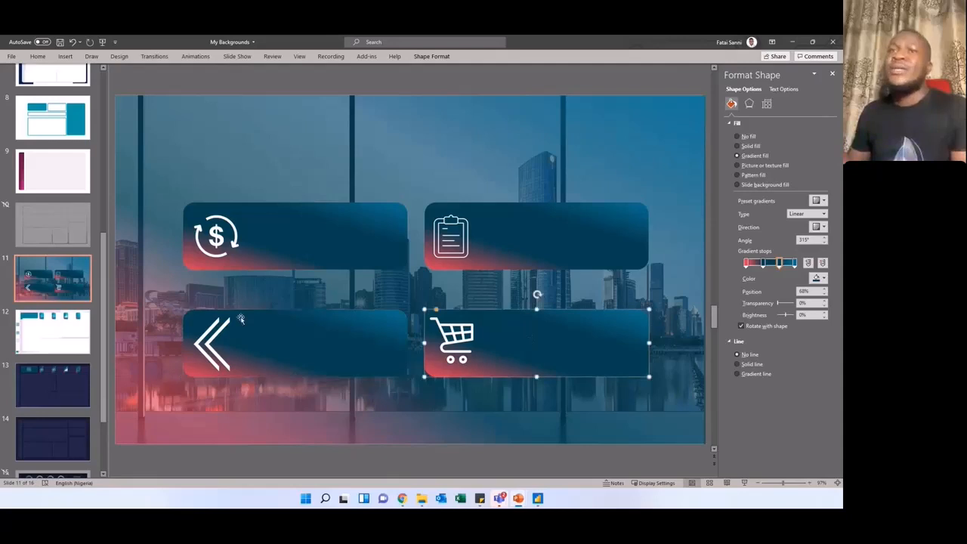
Step: Shift slide 12's tall white panel toward the icon sidebar, and view the background designs on slides 13, 14 and 15
scroll(220, 291, "down", 1)
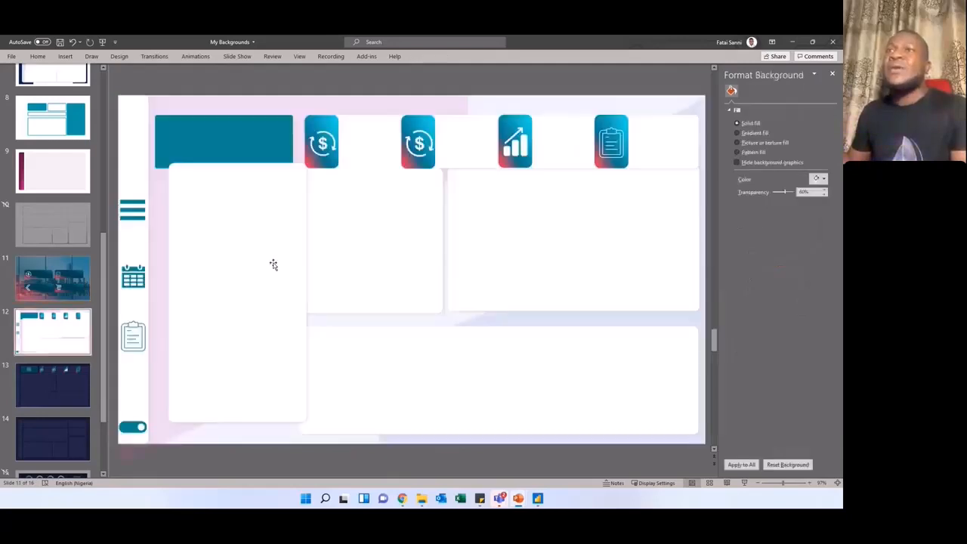
left_click_drag(266, 248, 244, 242)
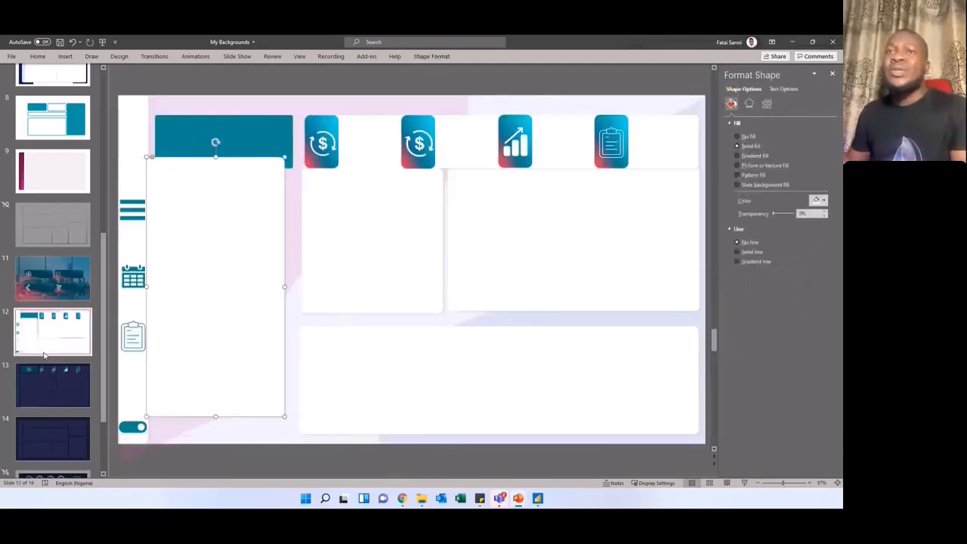
left_click(43, 382)
scroll(292, 259, "down", 2)
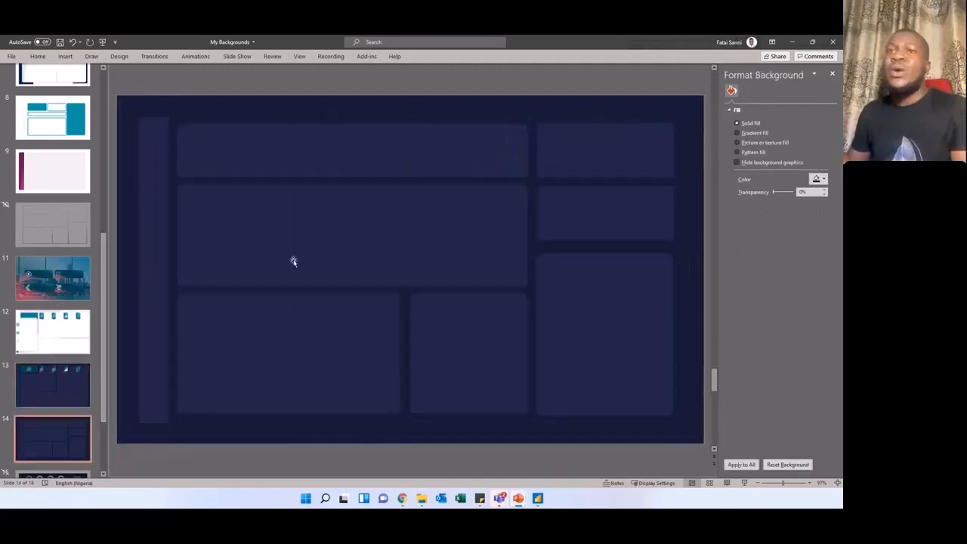
left_click(59, 340)
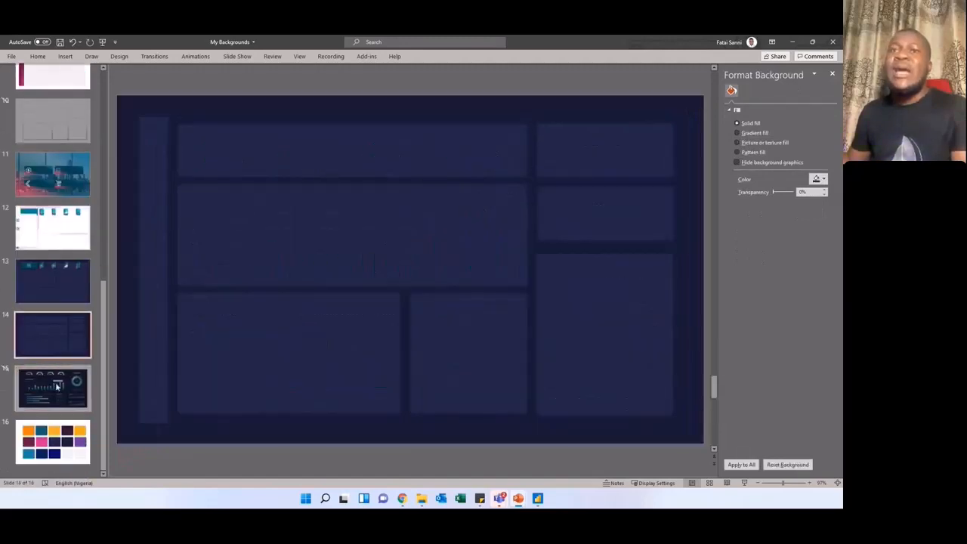
left_click(55, 375)
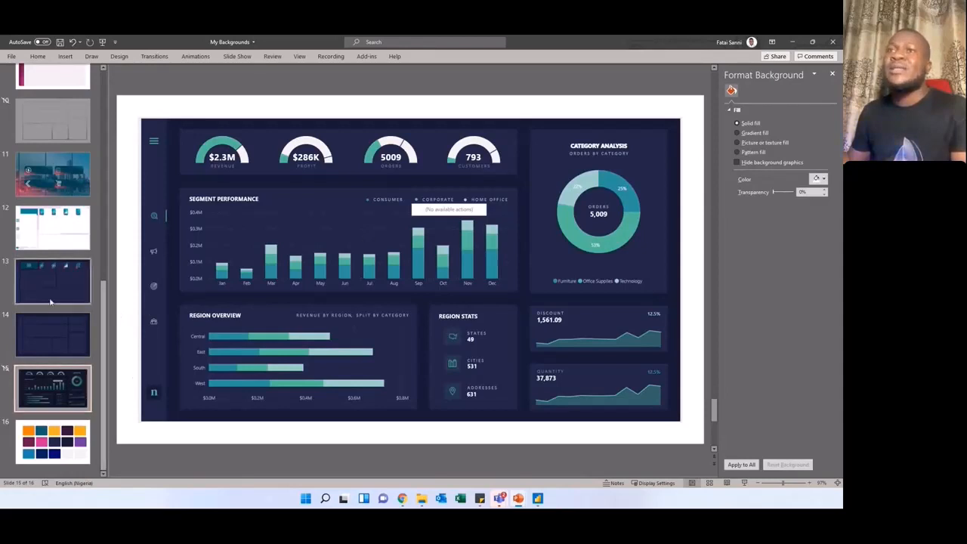
left_click(63, 342)
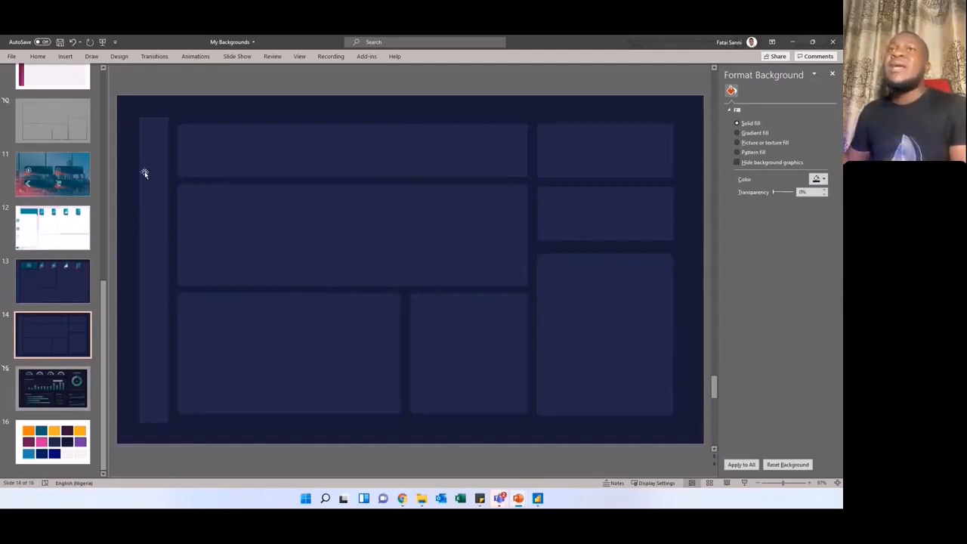
Step: Choose Scalable Vector Graphics Format for a copy of the background in the Power BI folder, and cancel the save
left_click(42, 57)
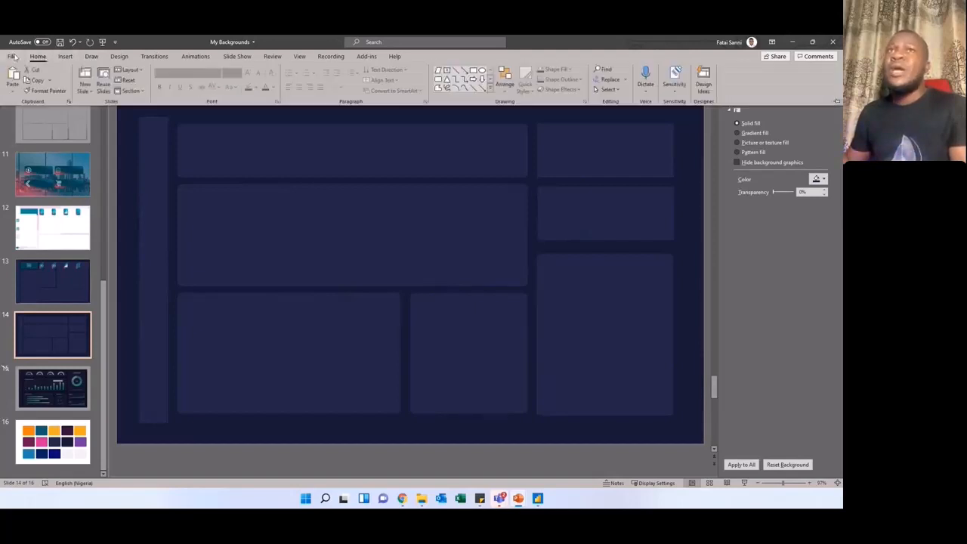
left_click(13, 56)
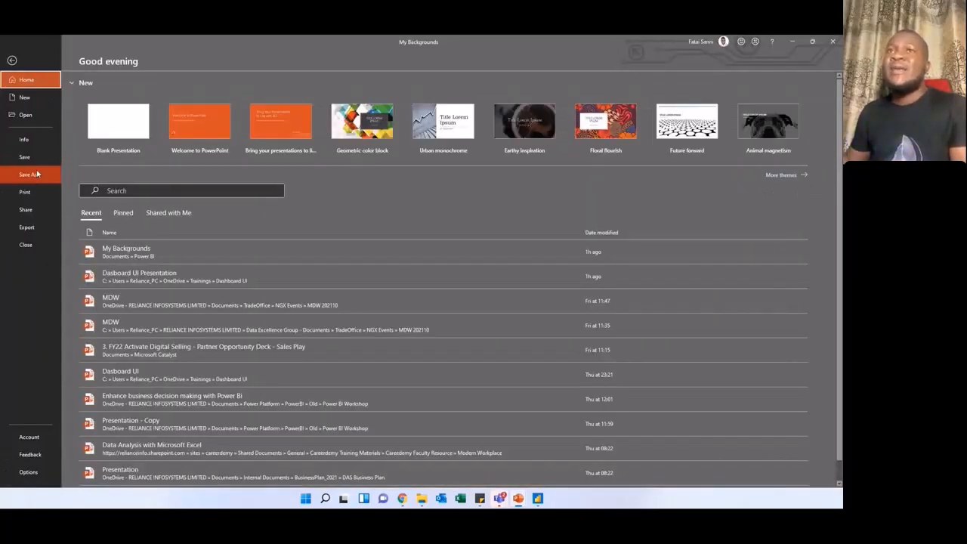
left_click(40, 179)
left_click(186, 234)
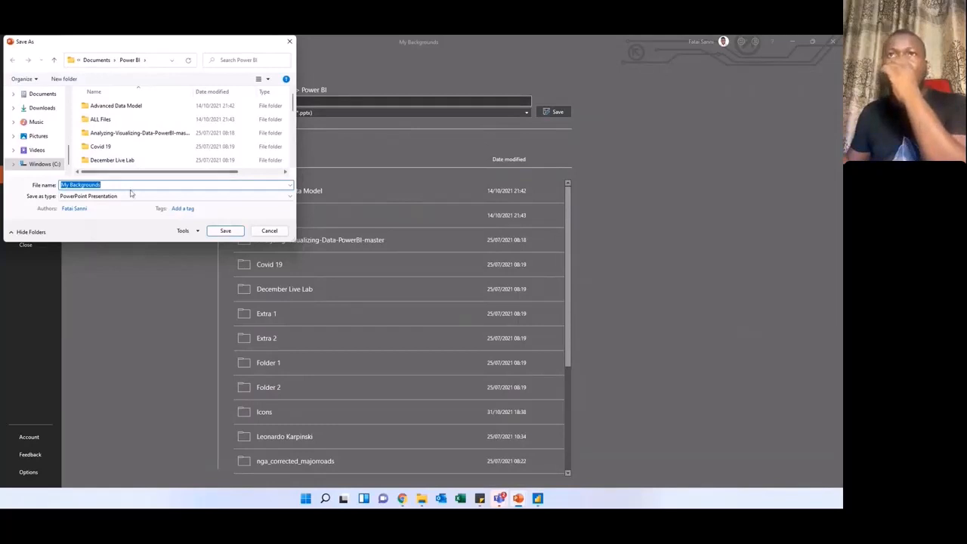
left_click(80, 198)
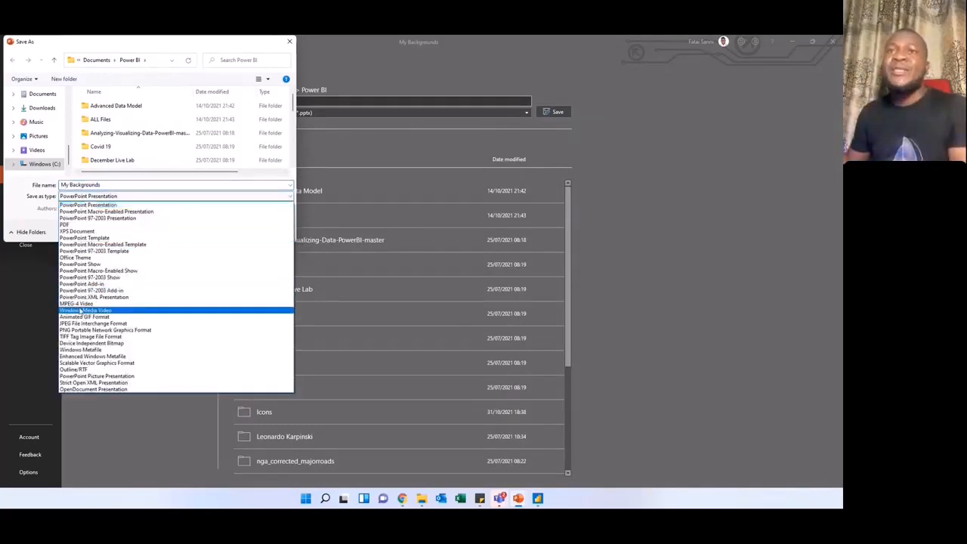
left_click(118, 364)
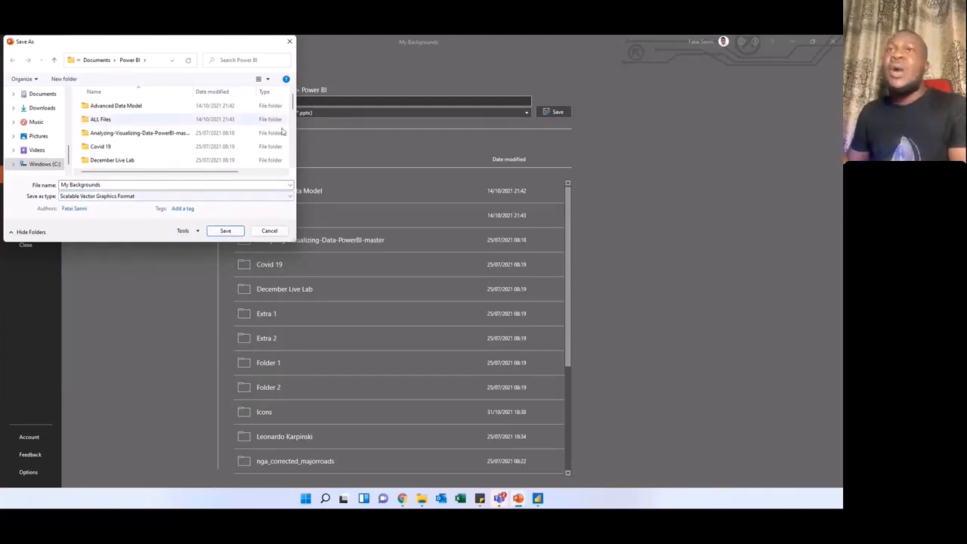
scroll(244, 157, "down", 4)
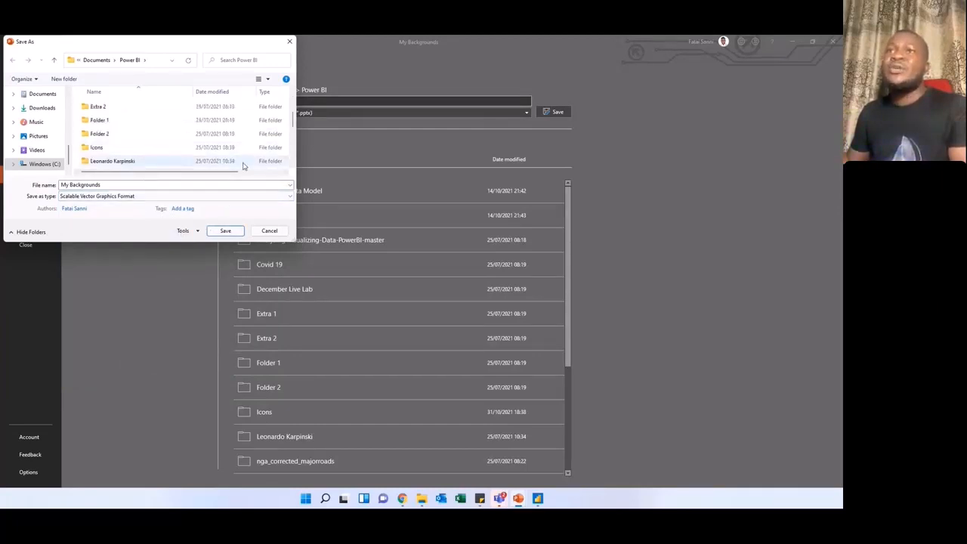
scroll(144, 162, "down", 2)
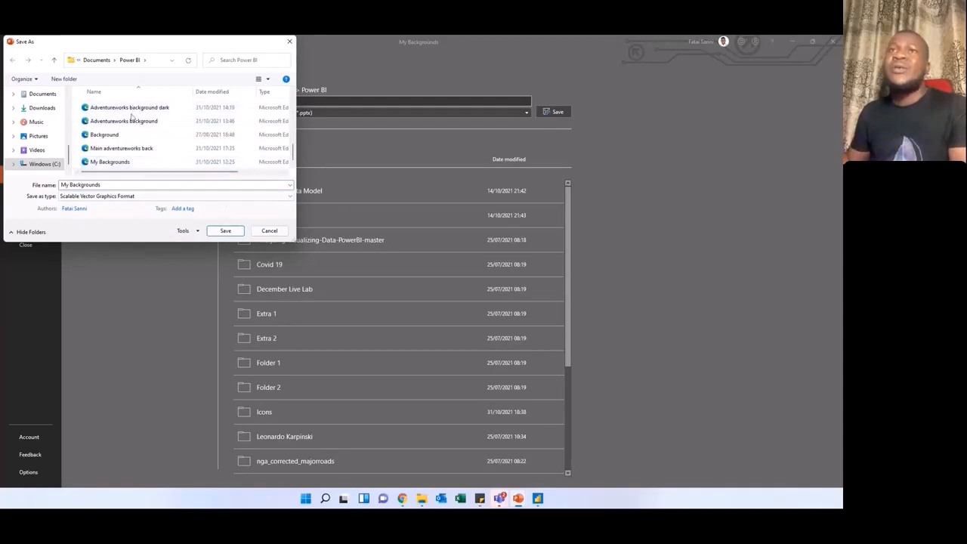
scroll(131, 117, "up", 1)
scroll(132, 117, "down", 1)
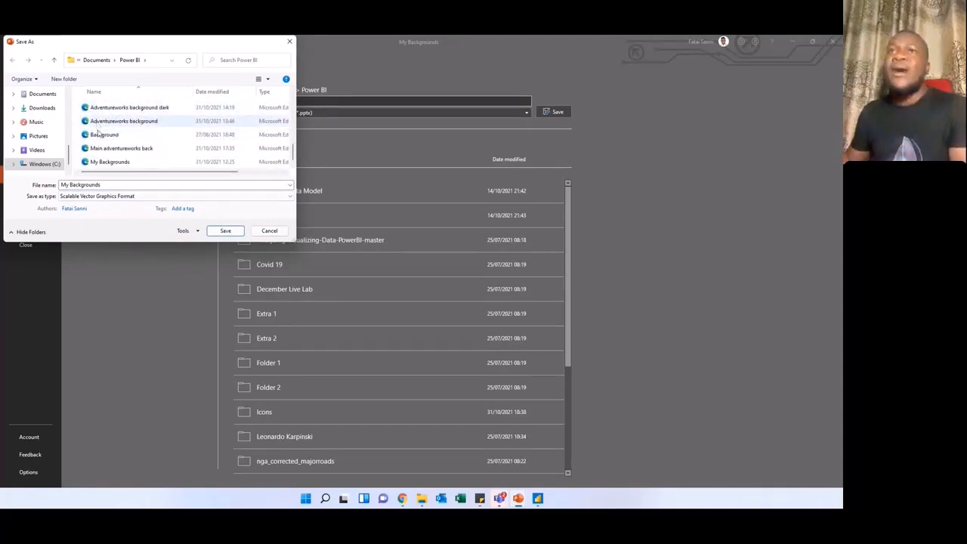
left_click(268, 232)
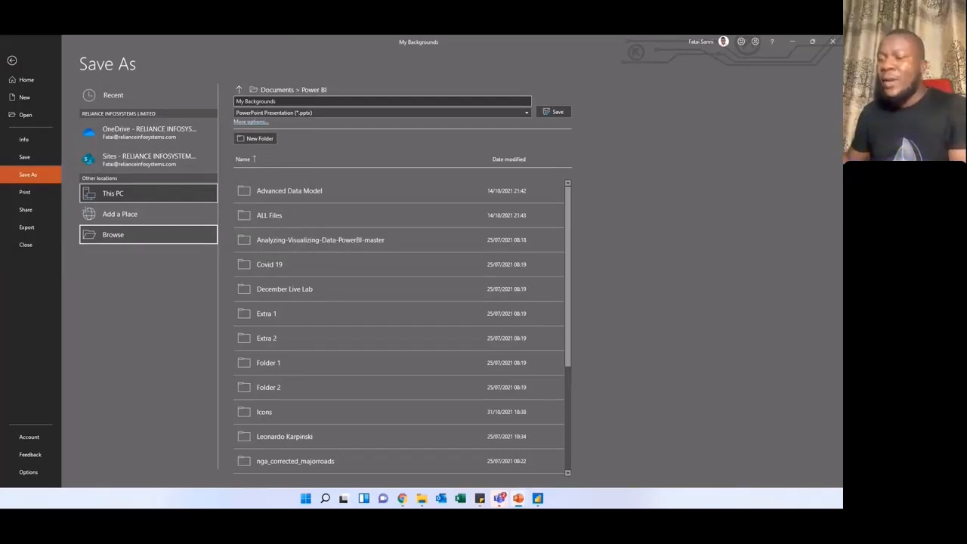
Step: Switch to Power BI Desktop and add the "Adventureworks background" image from the Power BI folder as Page 7's page background
left_click(793, 40)
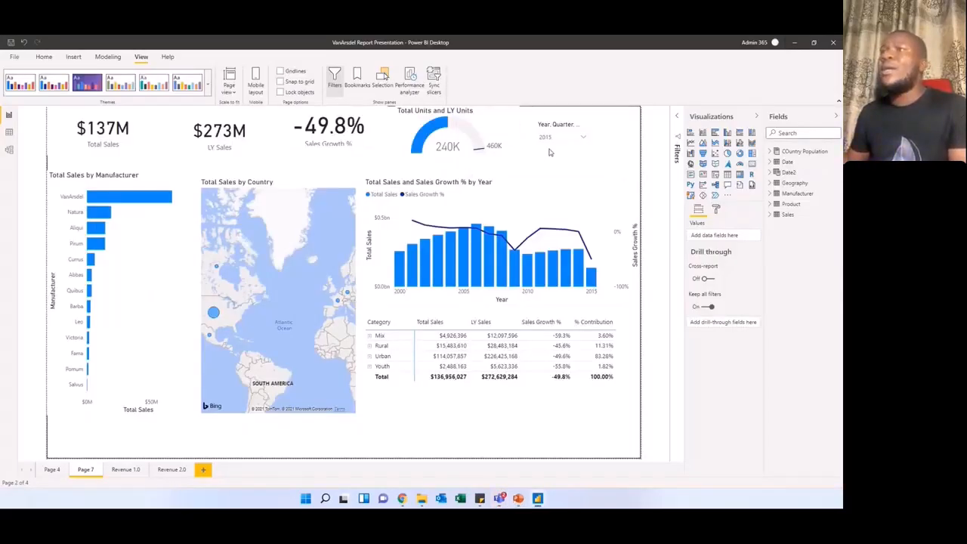
left_click(715, 210)
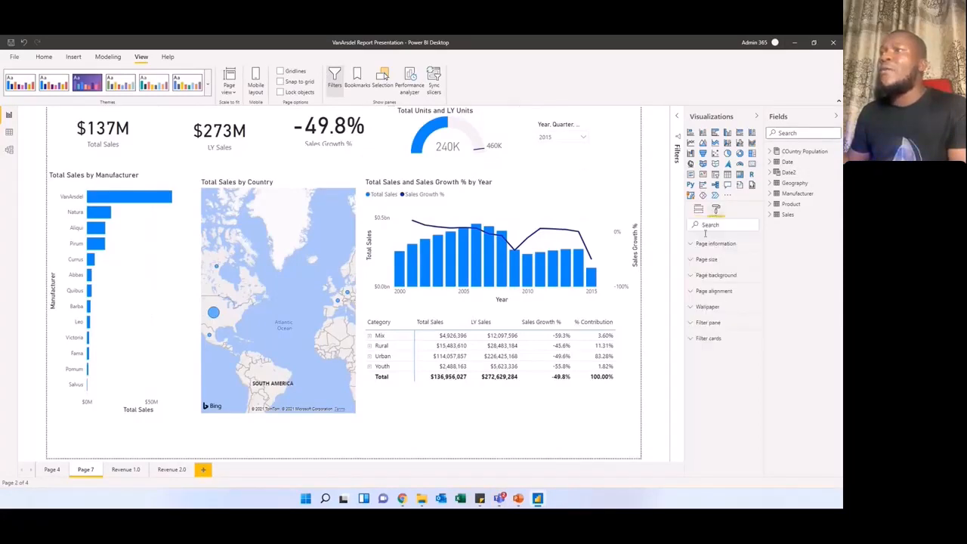
left_click(694, 276)
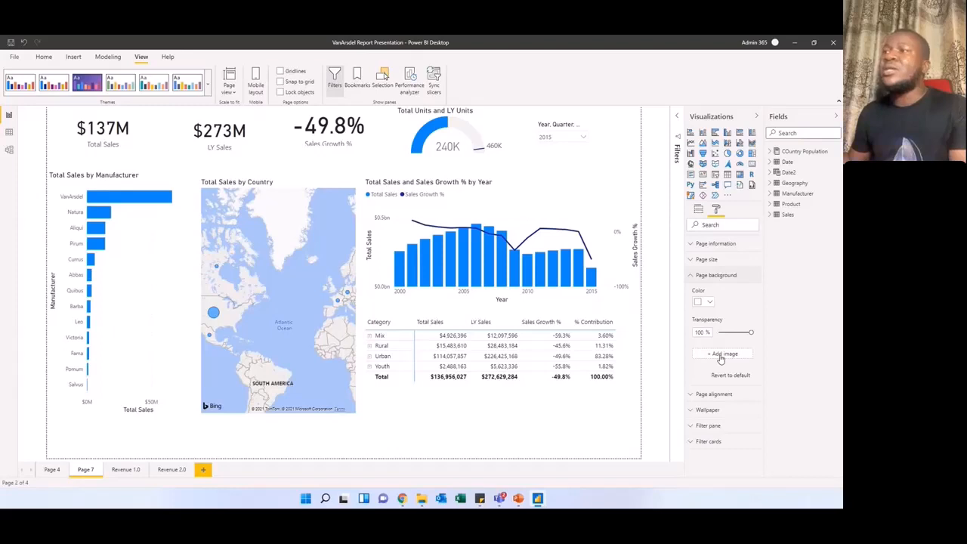
left_click(721, 358)
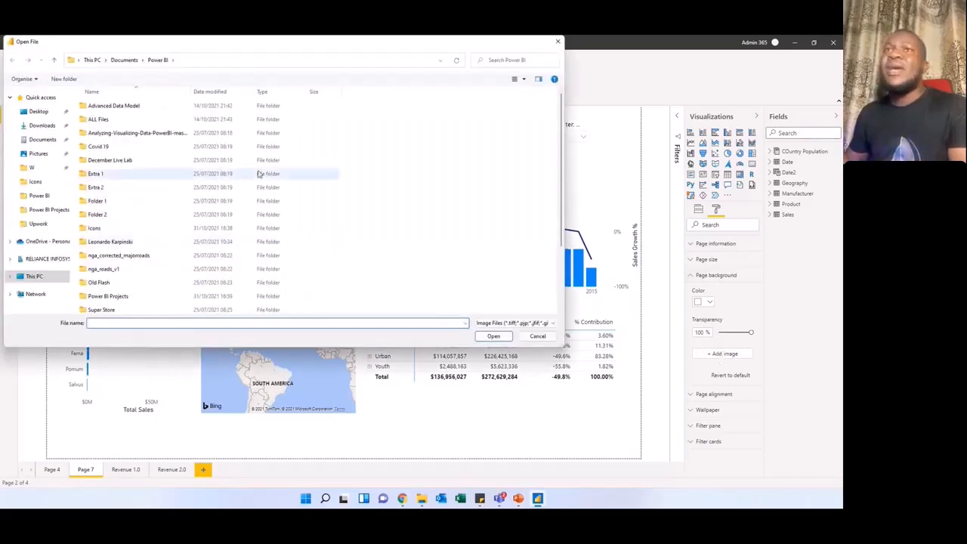
scroll(227, 197, "down", 2)
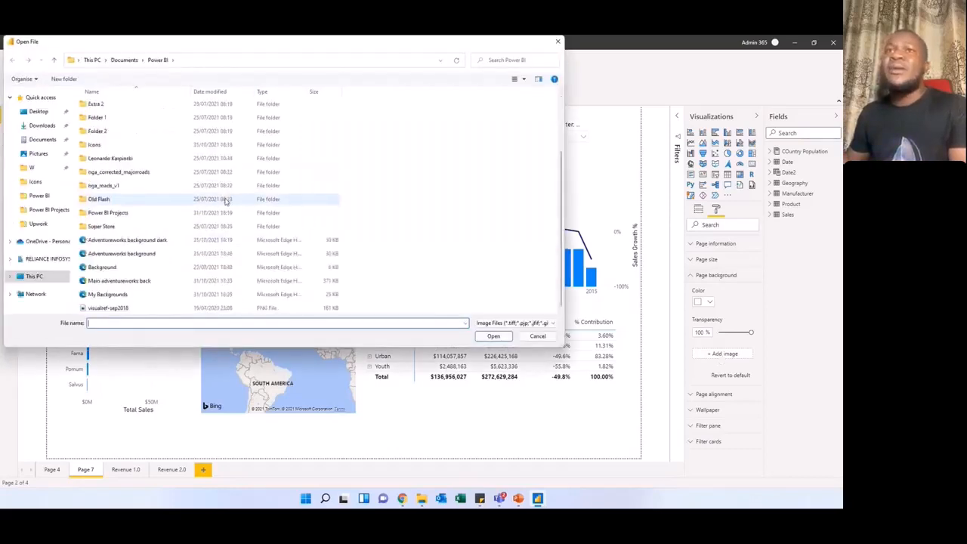
left_click(130, 257)
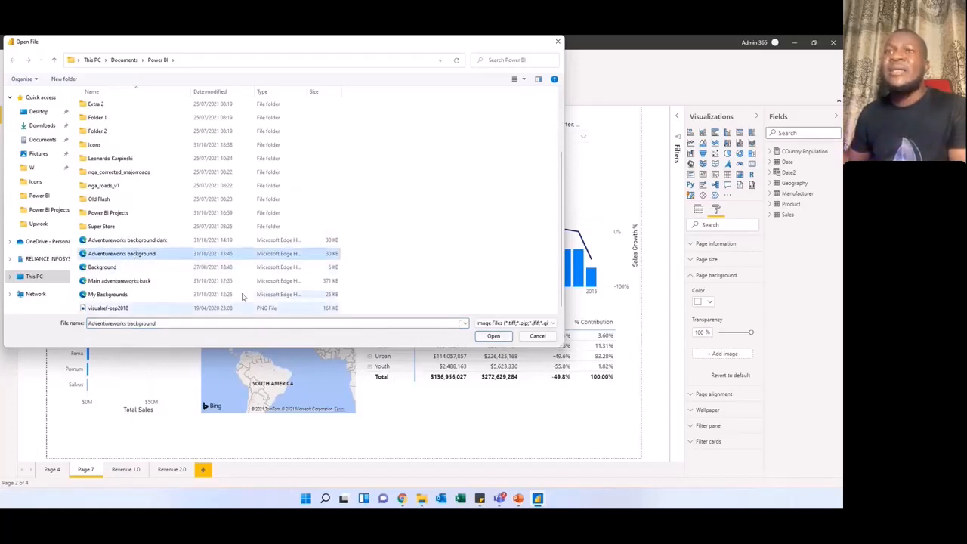
left_click(481, 337)
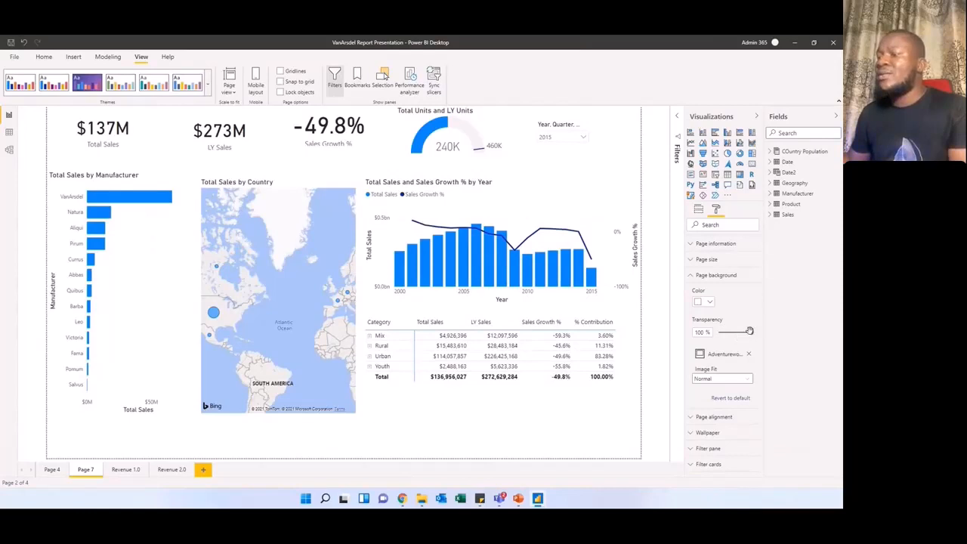
Step: Set the page background's transparency to 0% and its image fit to Fit
left_click_drag(749, 331, 719, 333)
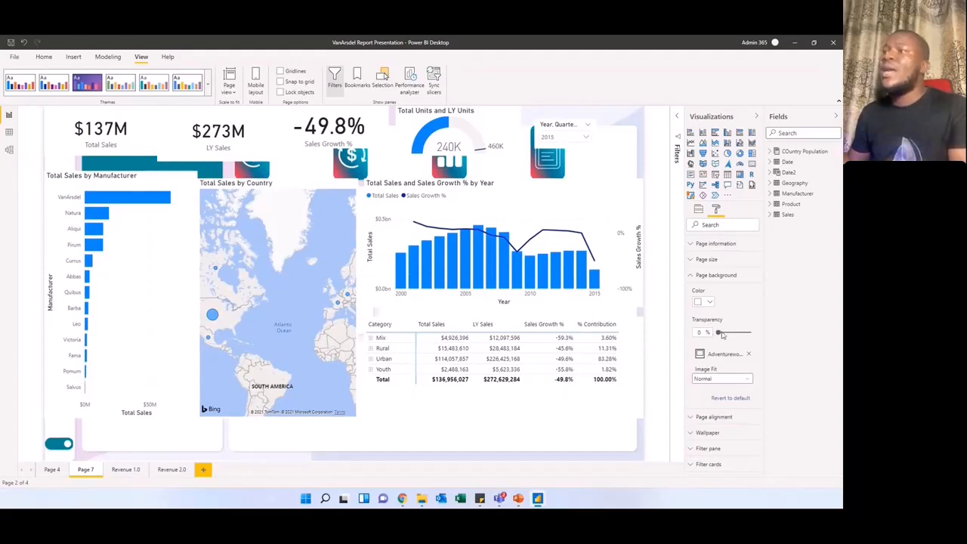
left_click(742, 379)
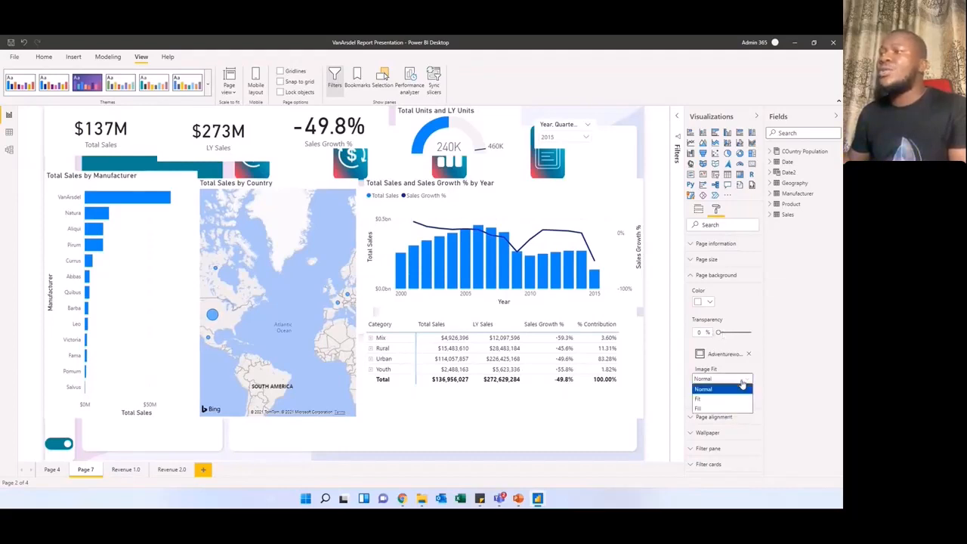
left_click(724, 398)
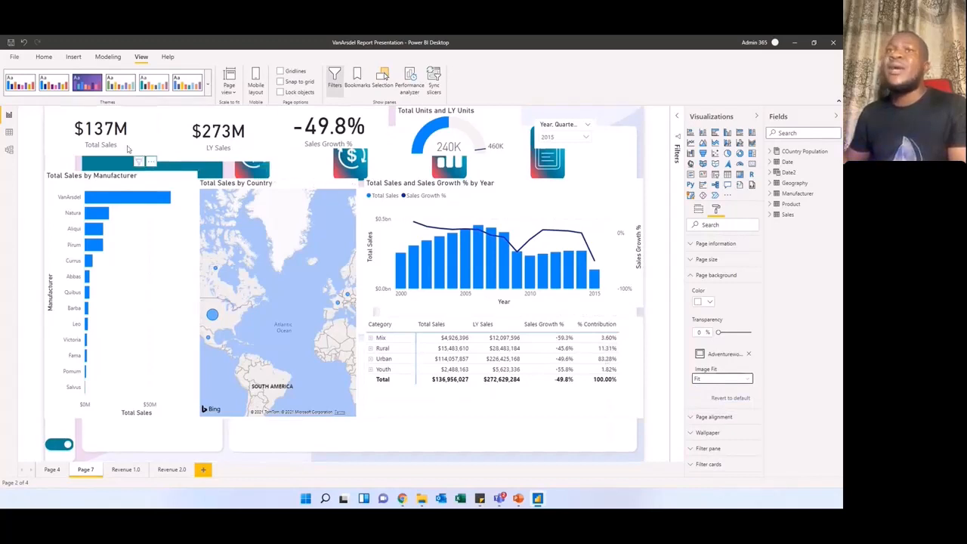
Step: Move the Total Sales by Manufacturer chart onto the tall white panel and lower the Total Sales card onto the teal banner
left_click(235, 202)
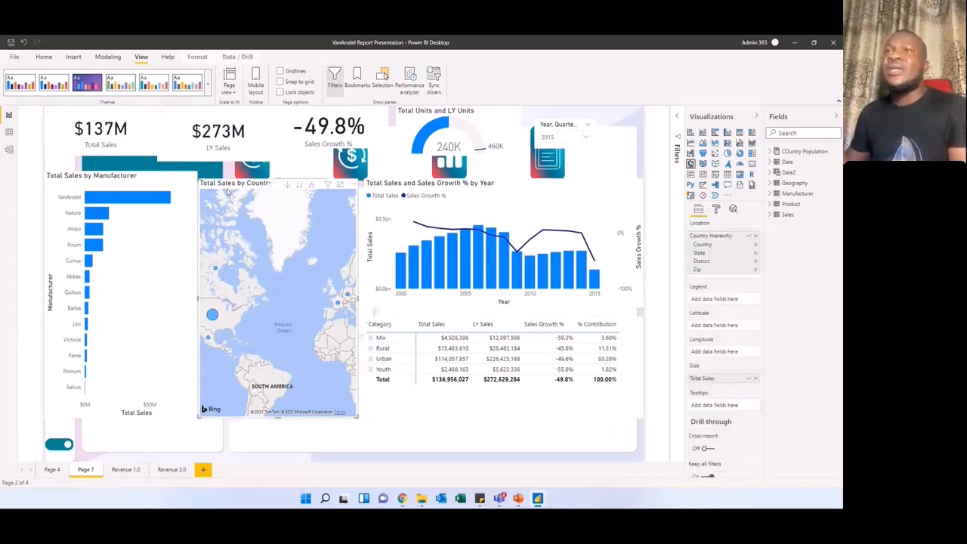
left_click_drag(235, 202, 337, 210)
left_click_drag(146, 185, 221, 194)
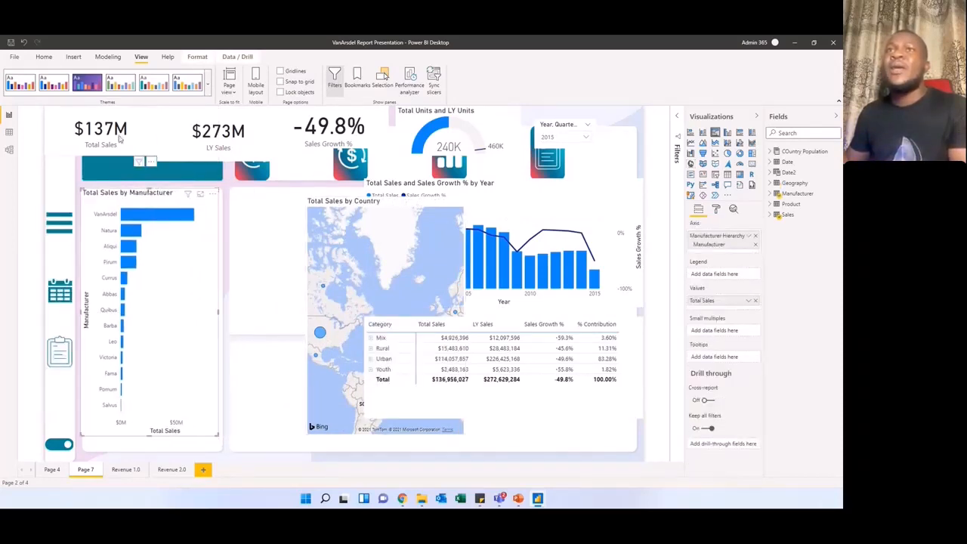
left_click_drag(100, 130, 108, 151)
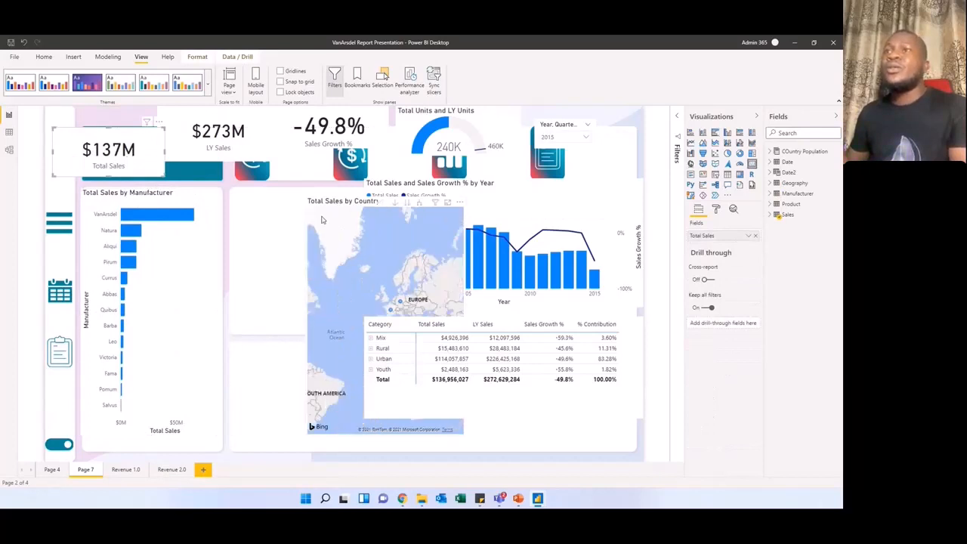
Step: Shrink the Total Sales by Country map and place it on the small white panel beside the manufacturer chart
left_click_drag(346, 200, 274, 192)
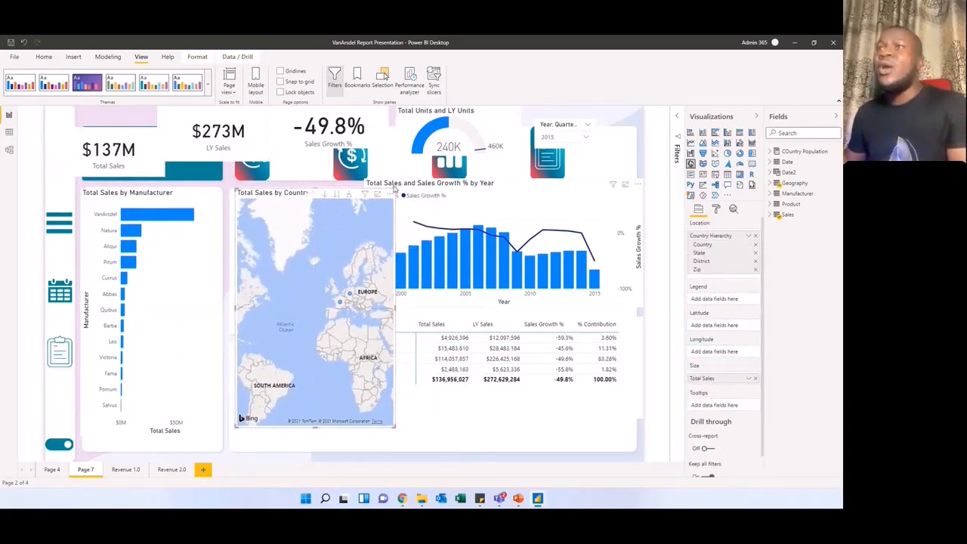
left_click_drag(393, 193, 390, 320)
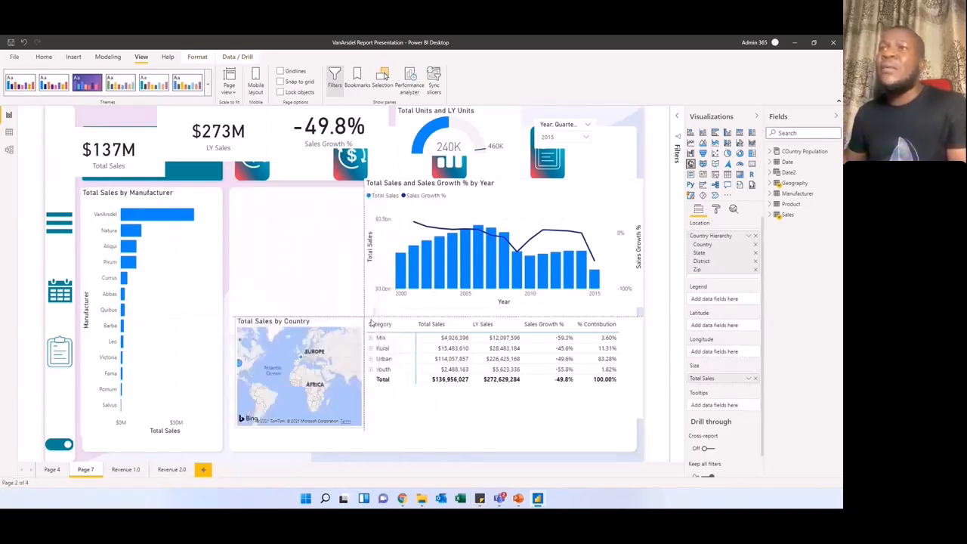
left_click_drag(295, 329, 287, 198)
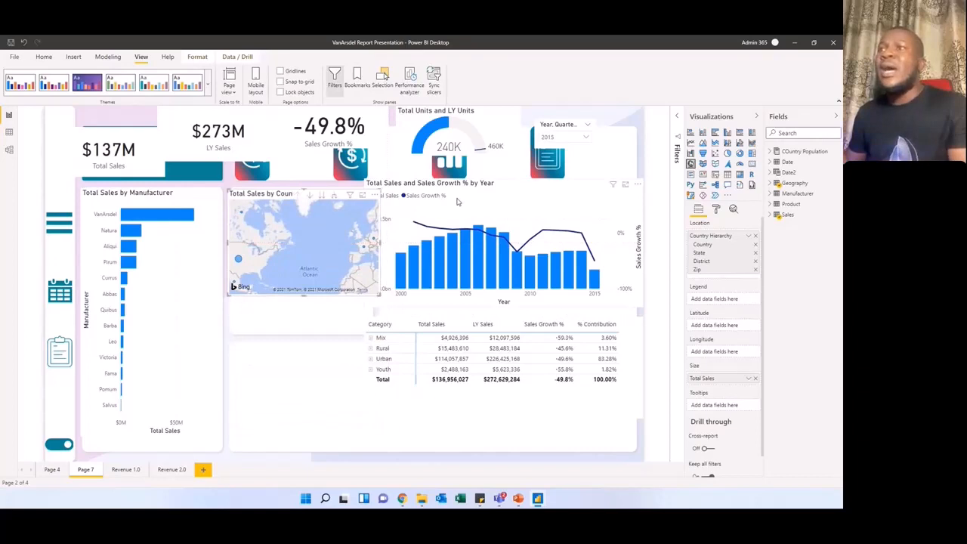
Step: Move the Total Sales and Sales Growth % by Year chart onto the wide lower panel, widening and shortening it to fit
left_click_drag(457, 202, 318, 350)
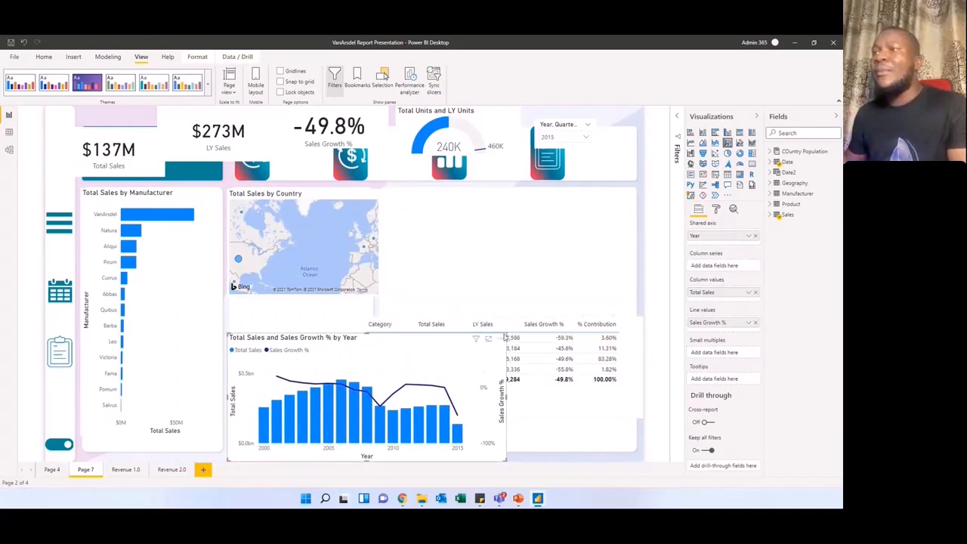
mouse_move(507, 339)
left_mouse_down()
mouse_move(517, 344)
mouse_move(505, 341)
left_mouse_up()
left_click_drag(397, 340, 405, 344)
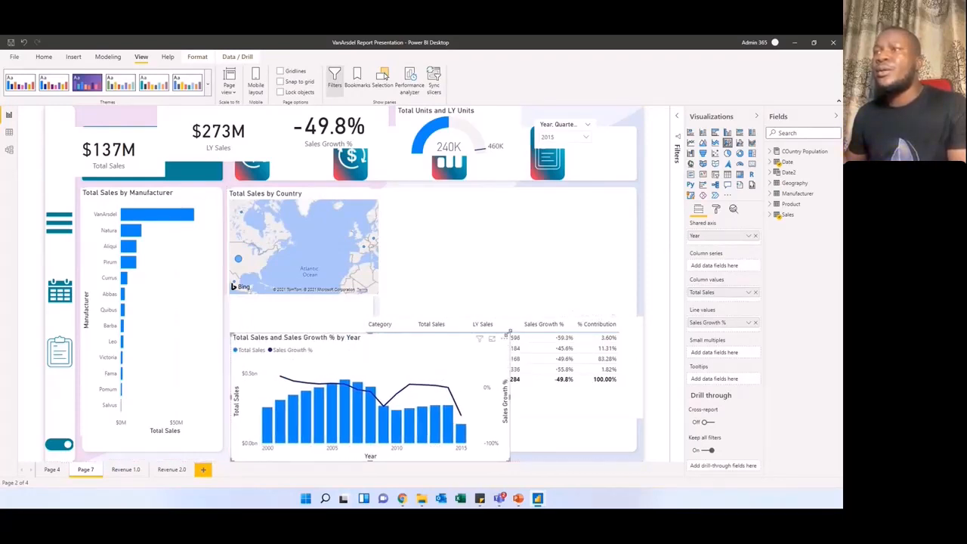
left_click_drag(509, 332, 628, 363)
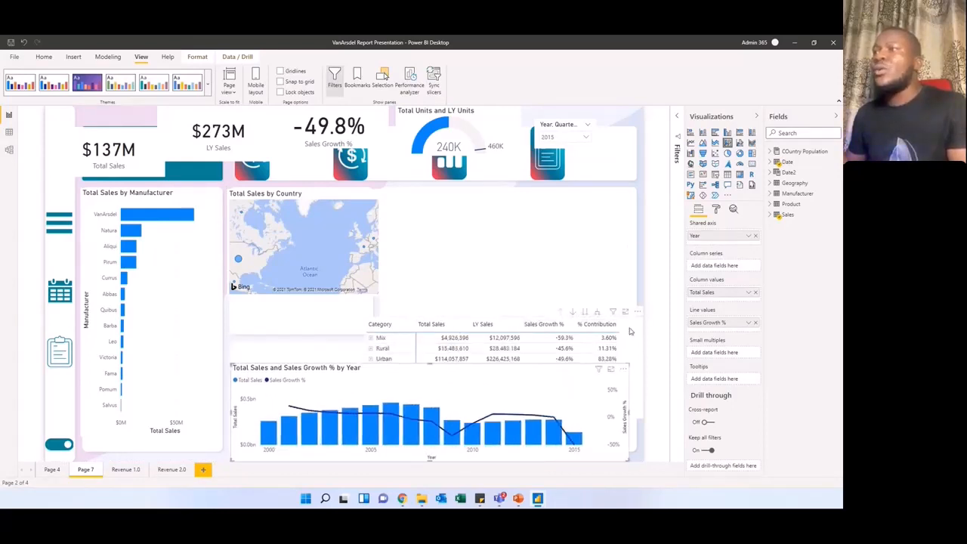
Step: Place the category table on the panel beside the map, and resize both visuals to fill their panels
left_click(629, 334)
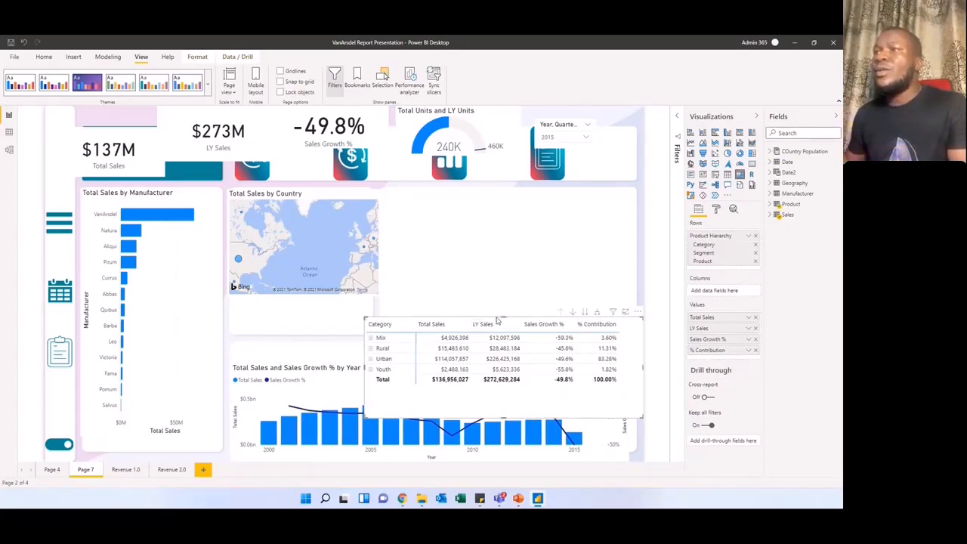
left_click_drag(496, 321, 515, 199)
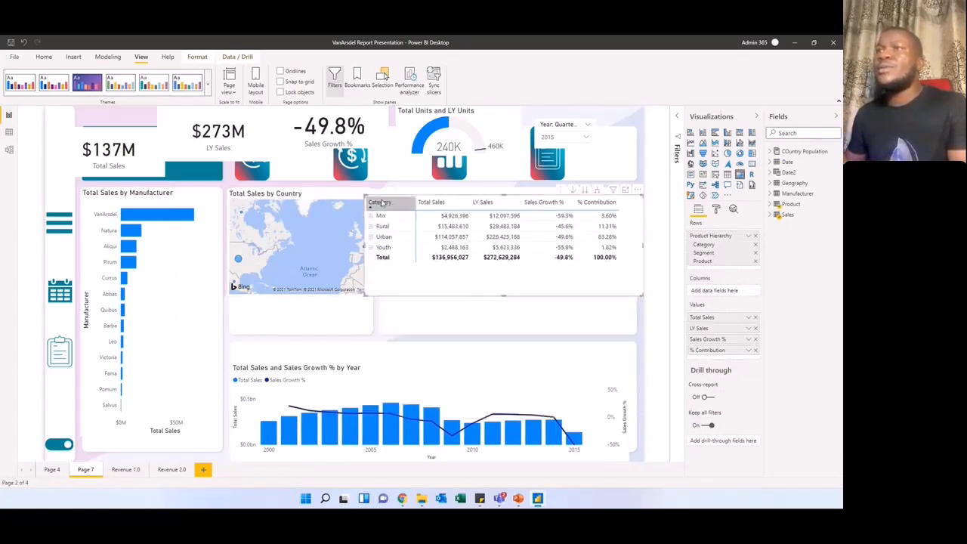
left_click_drag(365, 196, 382, 189)
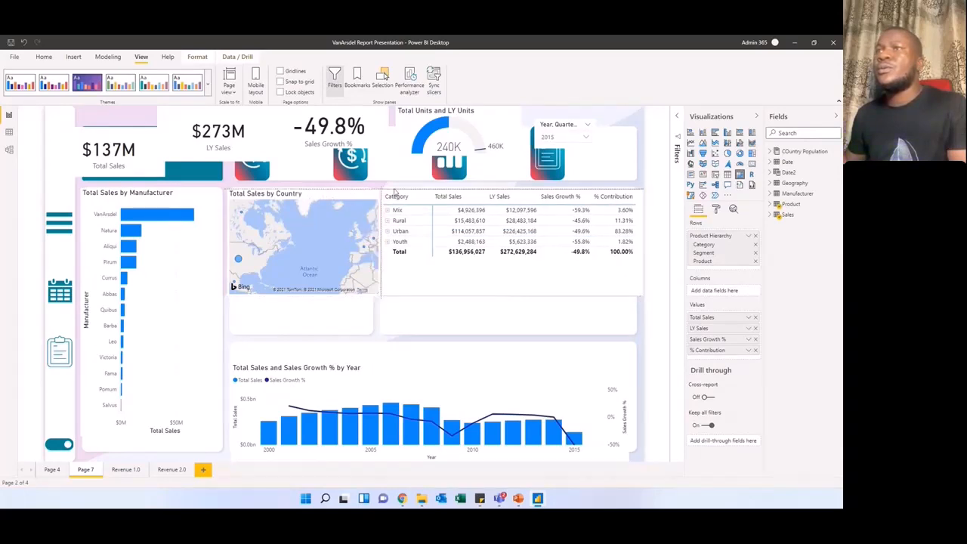
left_click_drag(638, 292, 622, 325)
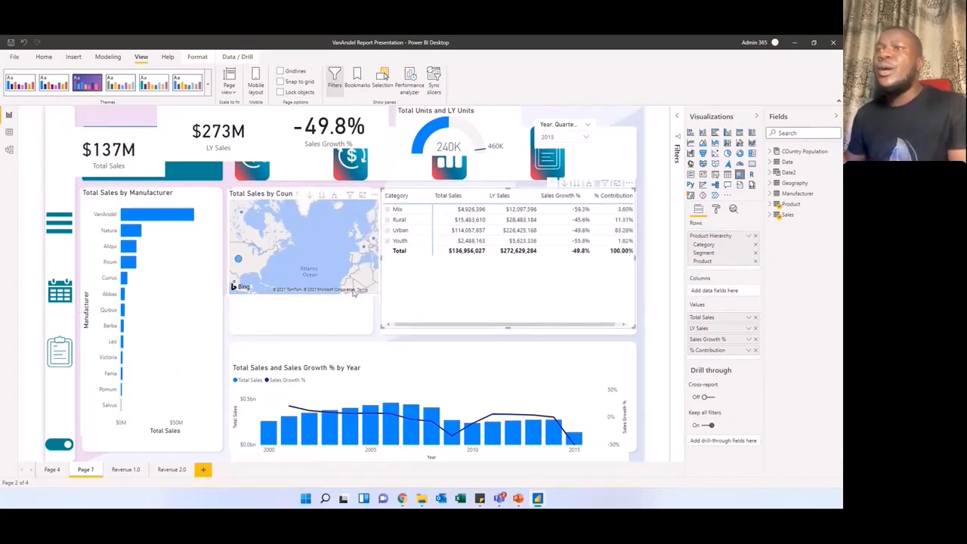
left_click(379, 294)
left_click_drag(380, 294, 370, 326)
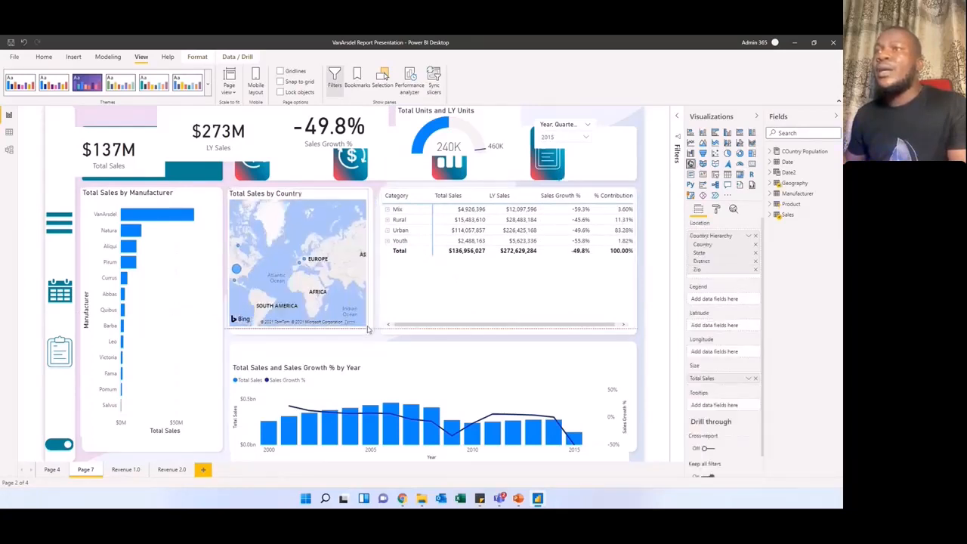
Step: Move the year slicer and the Total Units and LY Units gauge below the rows of the category table
left_click(556, 143)
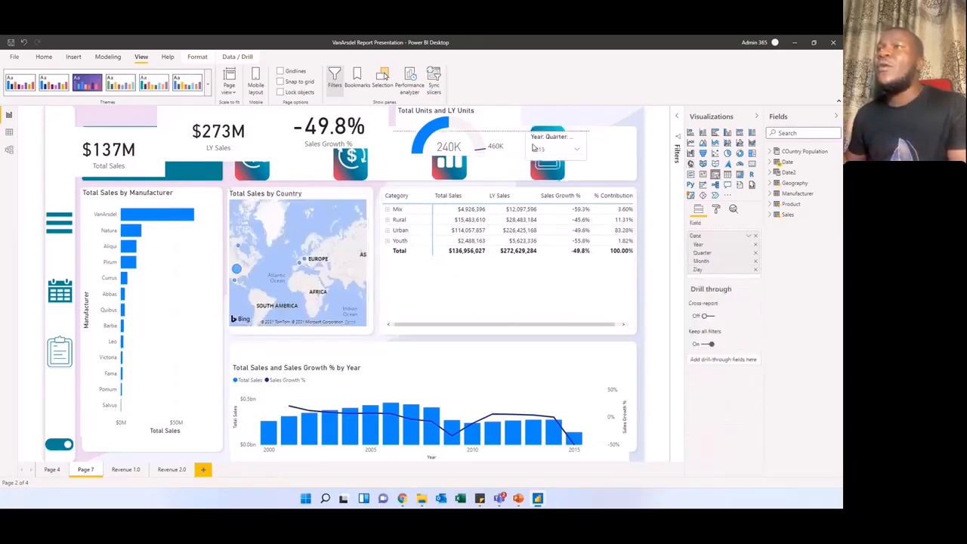
left_click_drag(555, 144, 438, 235)
left_click_drag(456, 139, 493, 303)
Step: Place the Total Sales, LY Sales and Sales Growth % cards along the icon strip, narrowing the sales cards to fit between icons
left_click_drag(335, 118, 537, 146)
left_click_drag(213, 132, 424, 149)
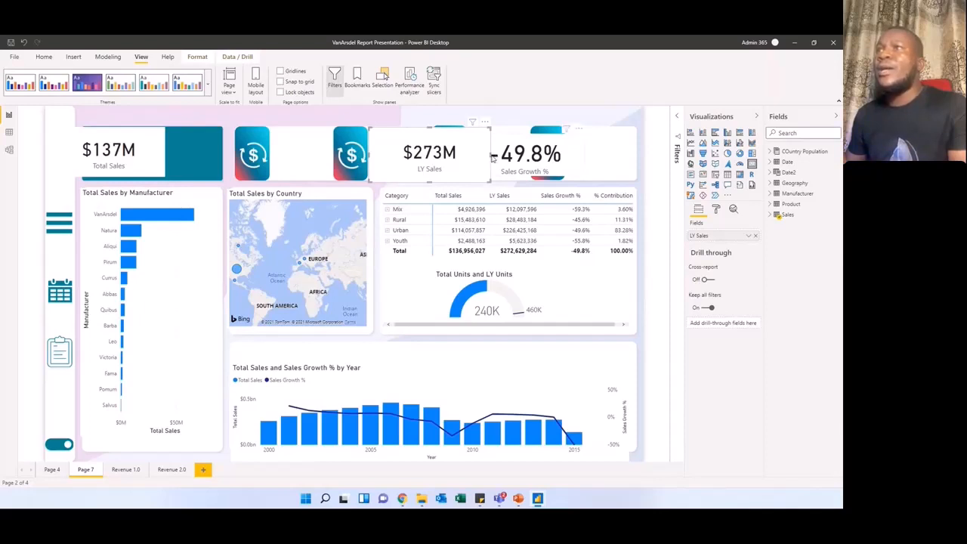
left_click_drag(491, 154, 442, 154)
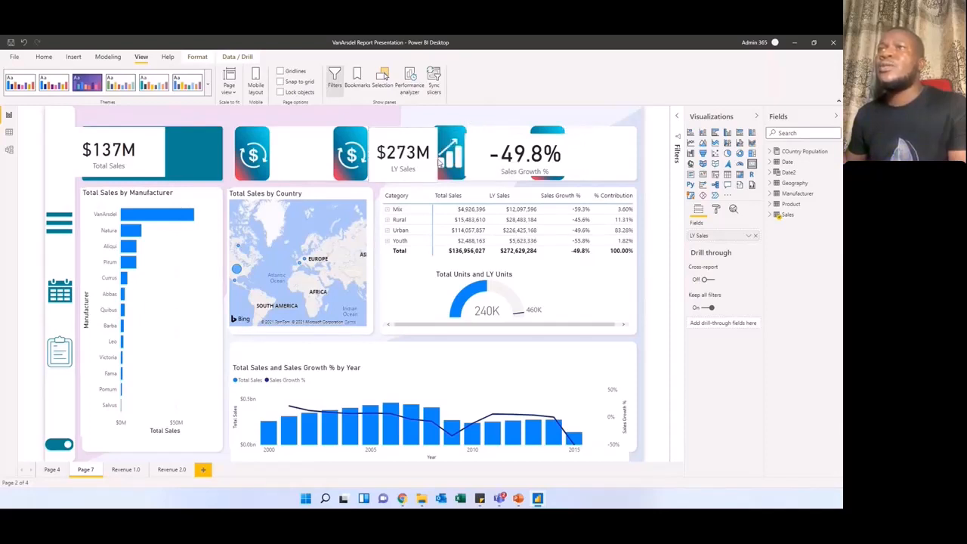
left_click_drag(137, 145, 329, 151)
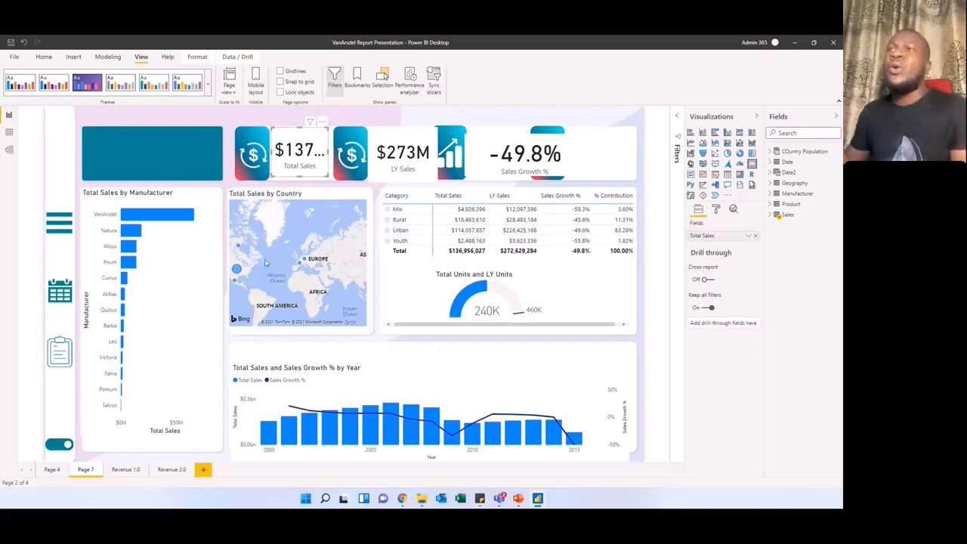
left_click(216, 274)
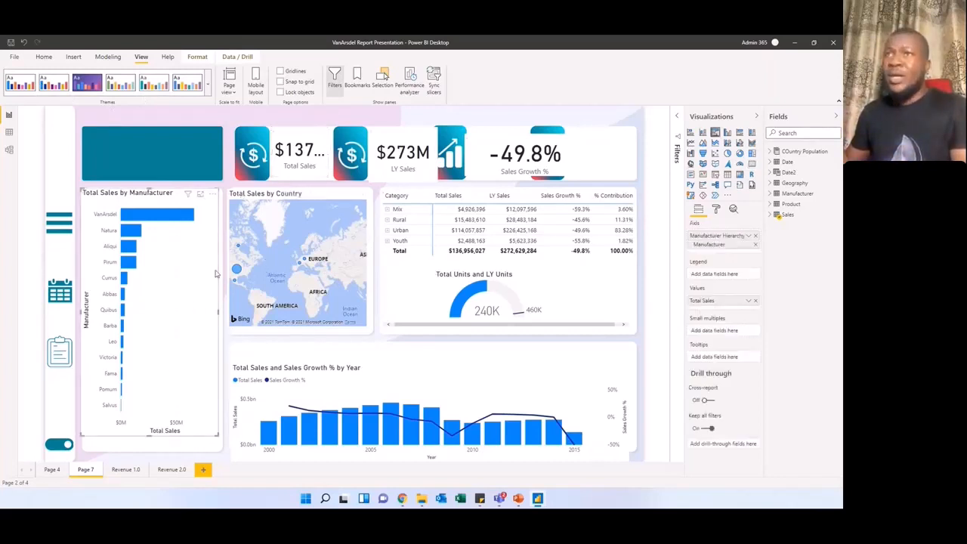
left_click(302, 160)
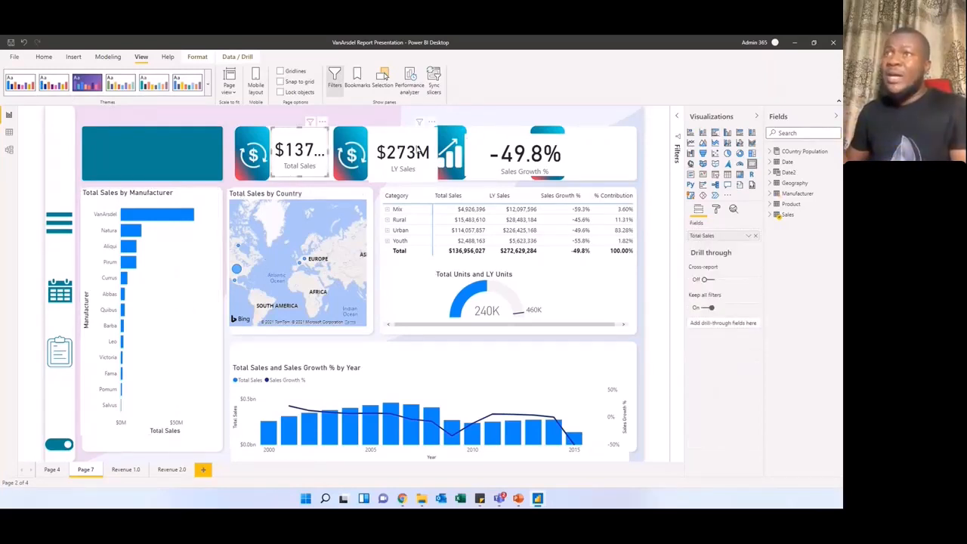
left_click(410, 166)
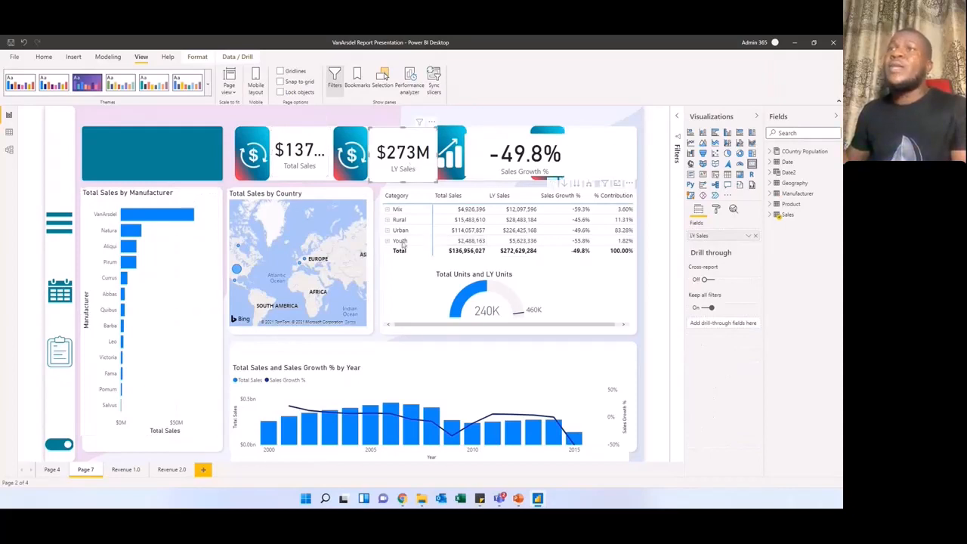
left_click(166, 149)
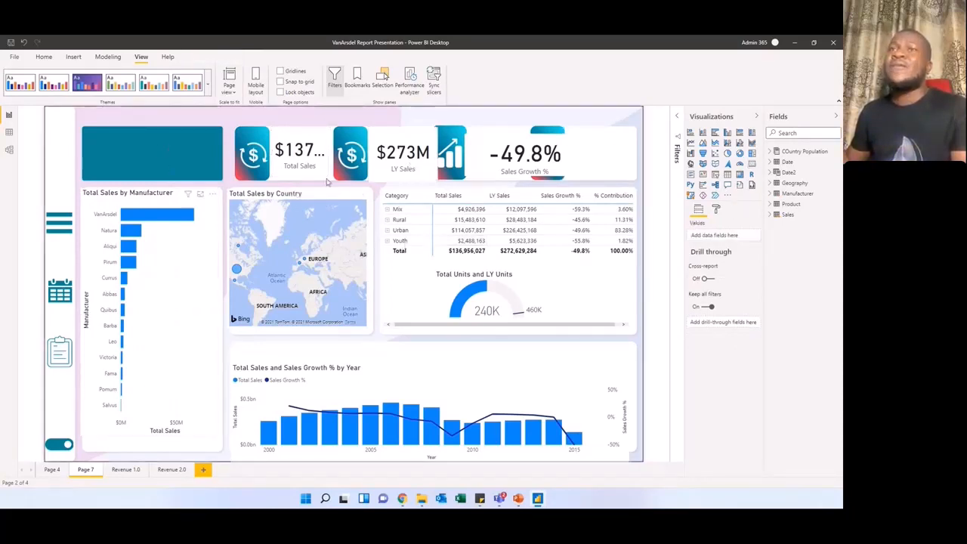
Step: Try several built-in report themes on the page, including the default, purple, green, teal, navy and bright blue ones
left_click(208, 83)
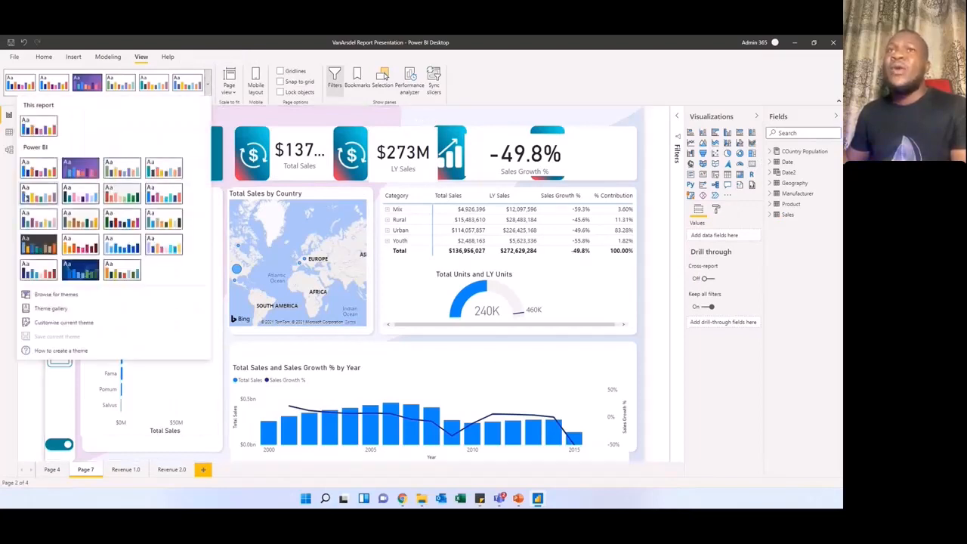
left_click(38, 171)
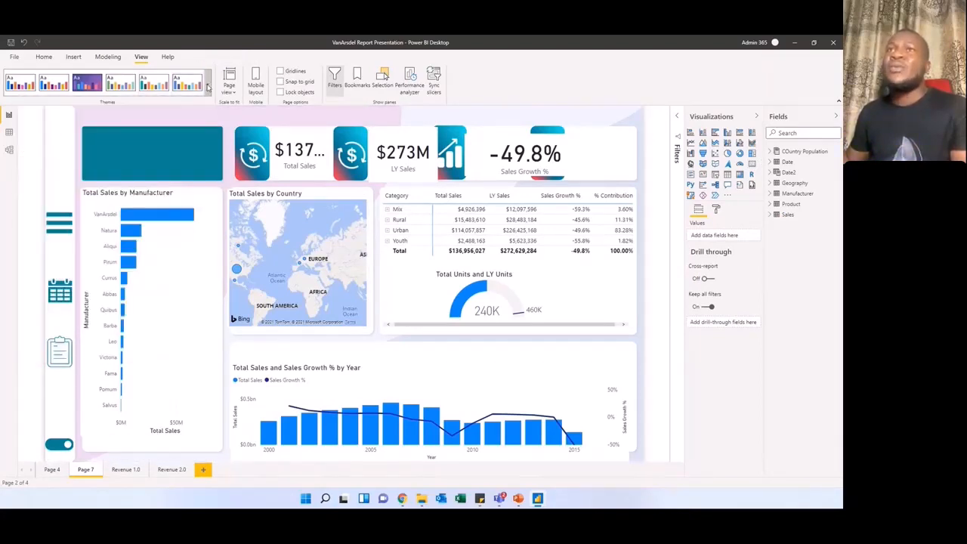
left_click(208, 85)
left_click(210, 84)
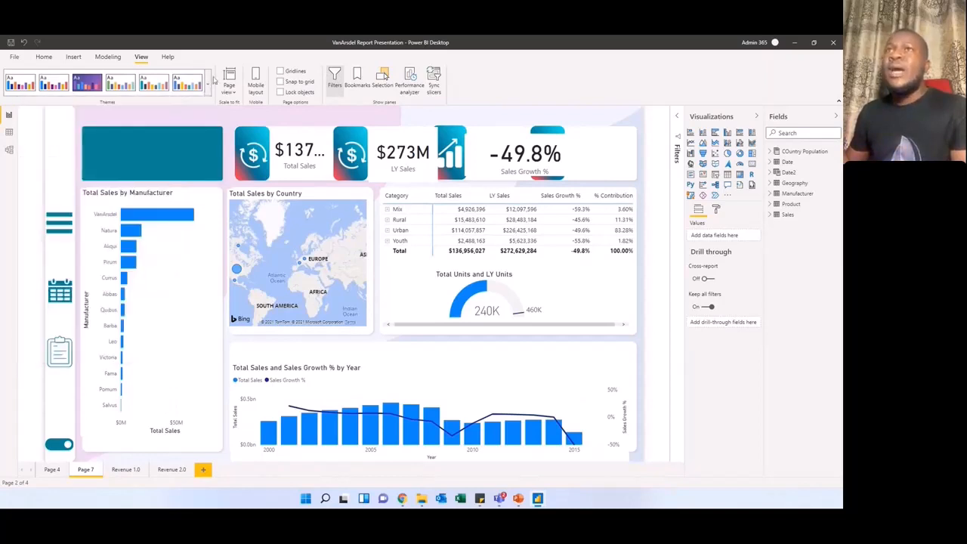
left_click(208, 84)
left_click(132, 163)
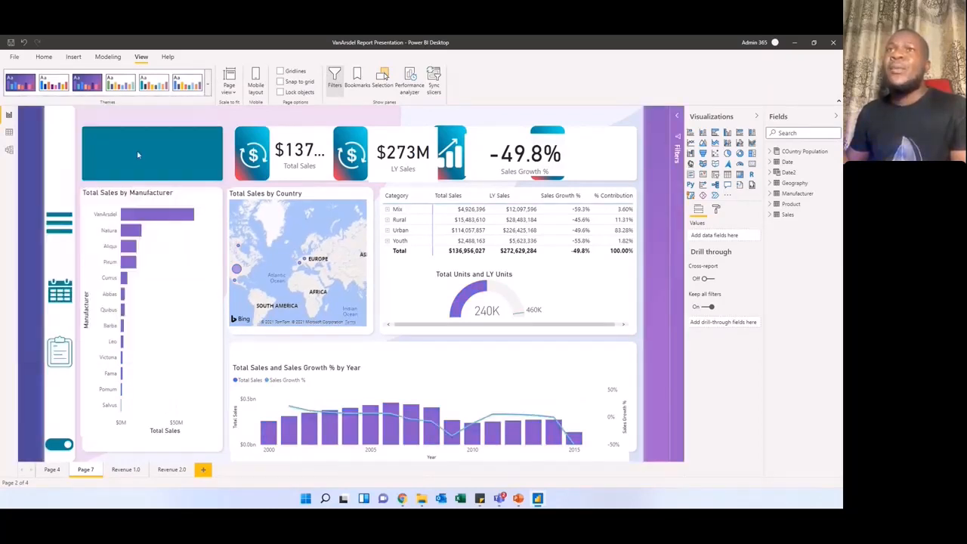
left_click(208, 84)
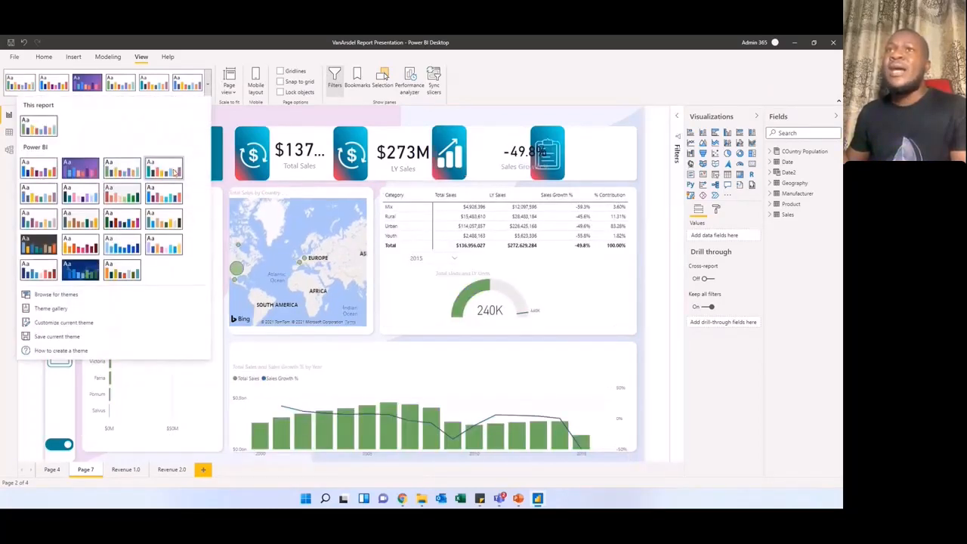
left_click(192, 145)
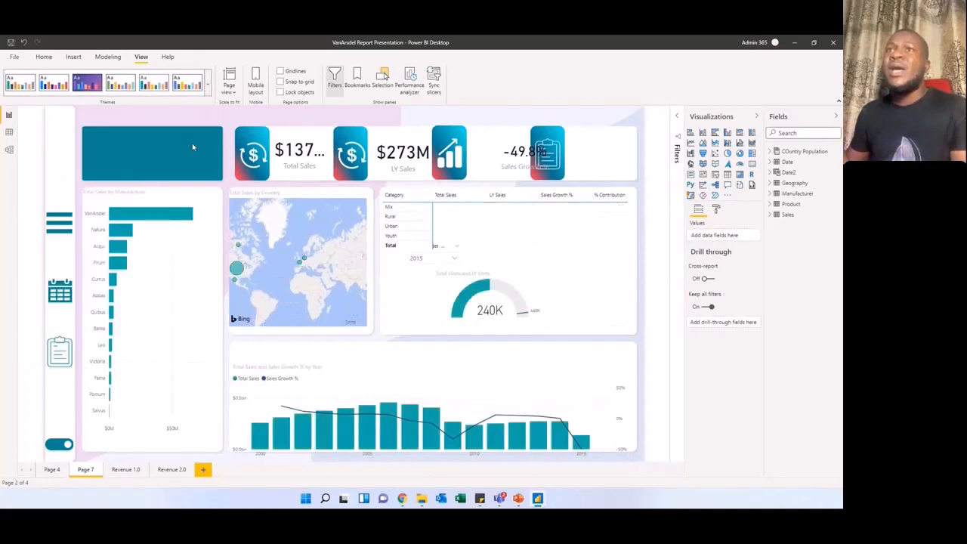
left_click(209, 84)
left_click(129, 170)
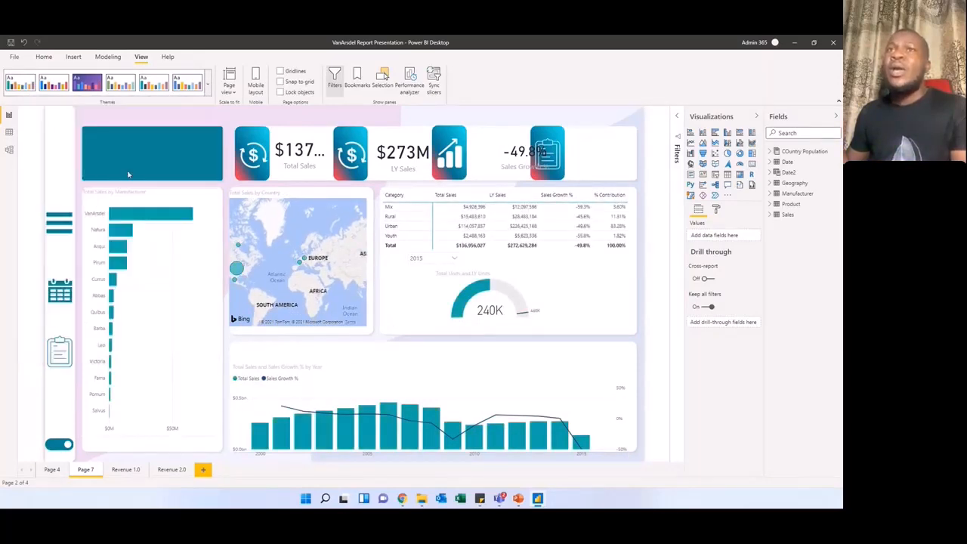
left_click(209, 83)
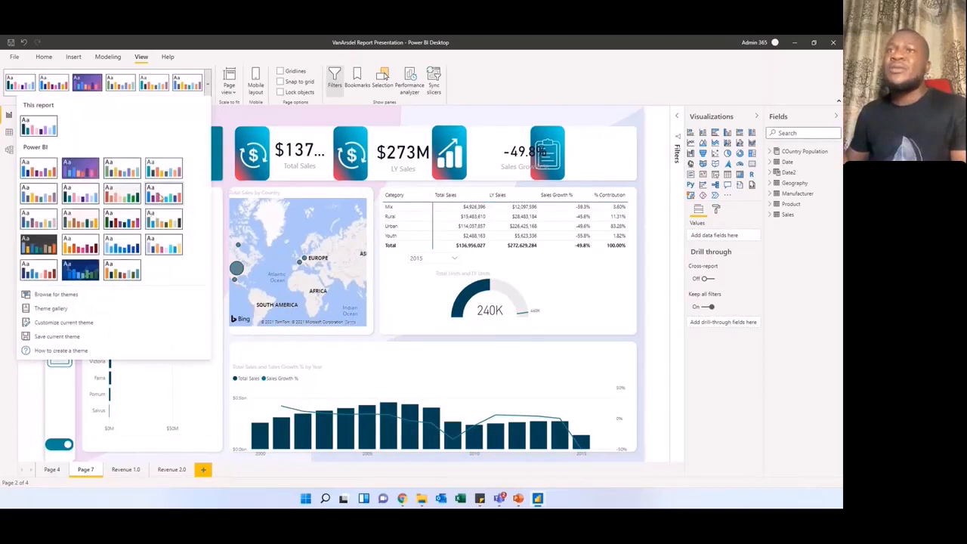
left_click(161, 197)
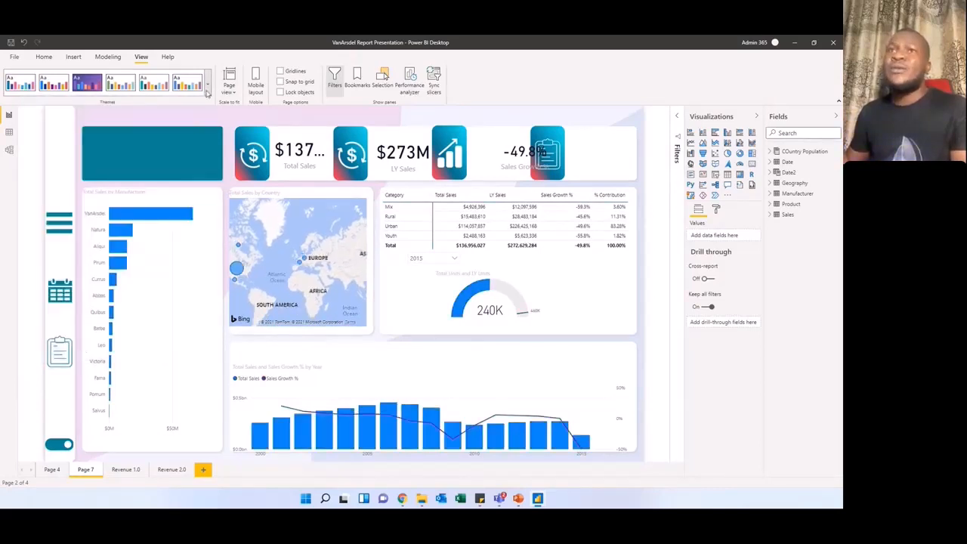
Step: Apply the built-in report theme that has dark navy as its main data colour
left_click(208, 92)
left_click(90, 198)
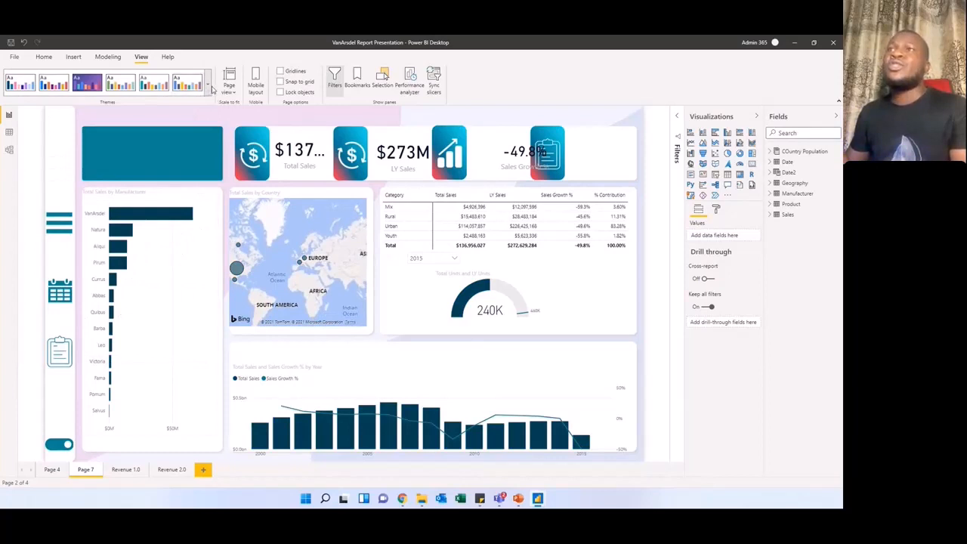
Step: Open the online theme gallery, and bring up the report's theme options again, including Customize current theme
left_click(208, 89)
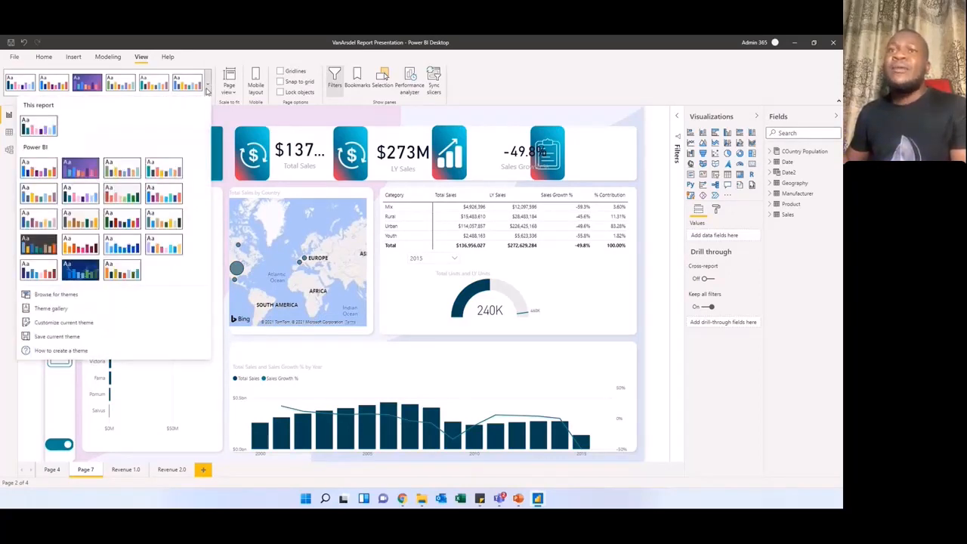
left_click(63, 310)
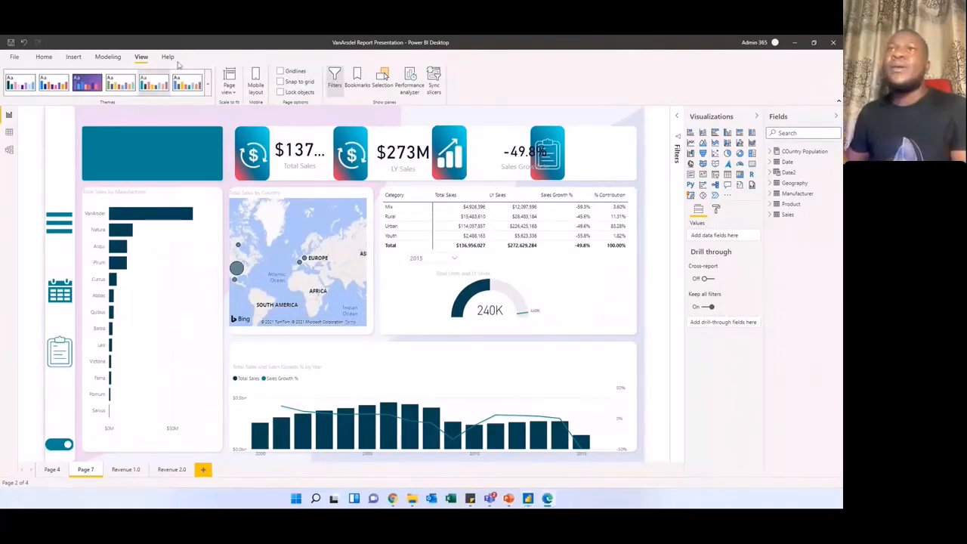
left_click(208, 85)
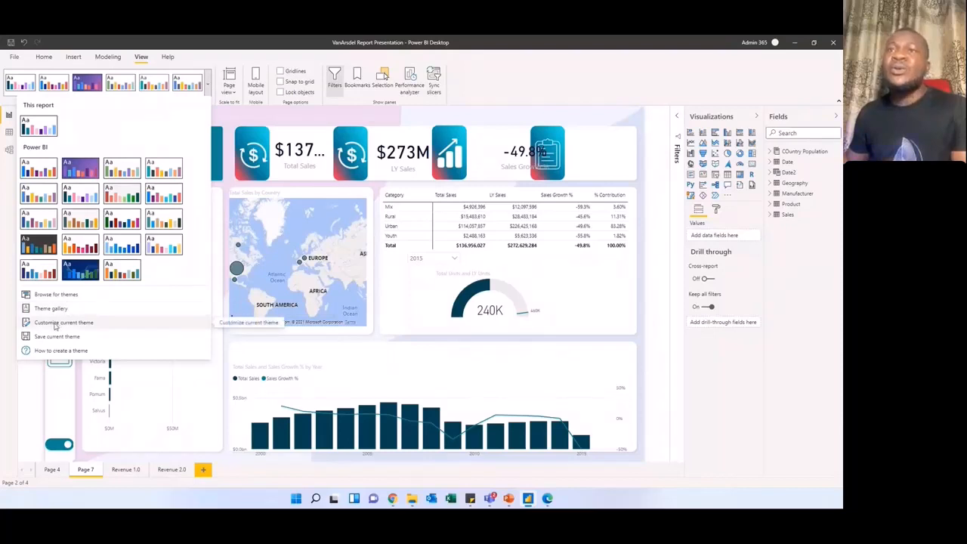
Step: Open customization of the current theme and inspect the Color 1 and Color 2 settings
left_click(58, 325)
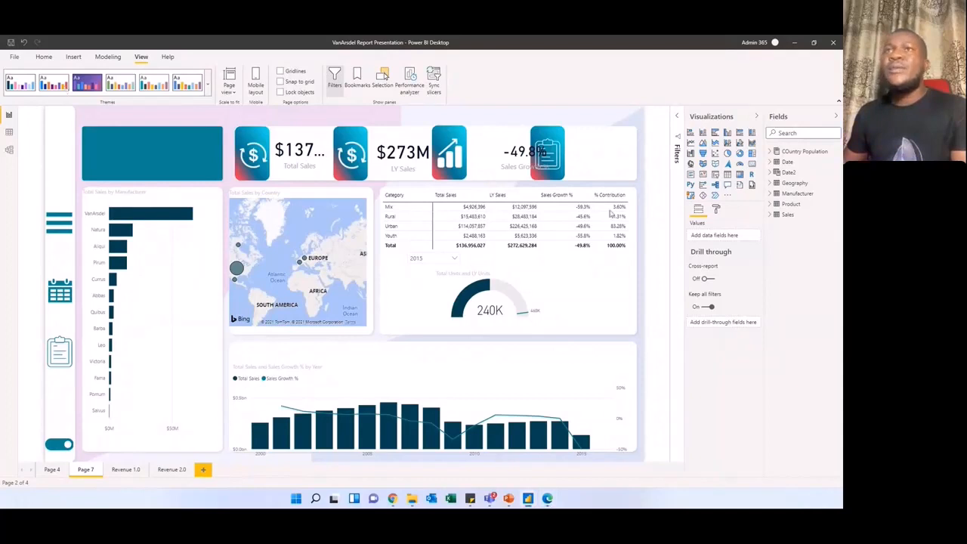
left_click(209, 89)
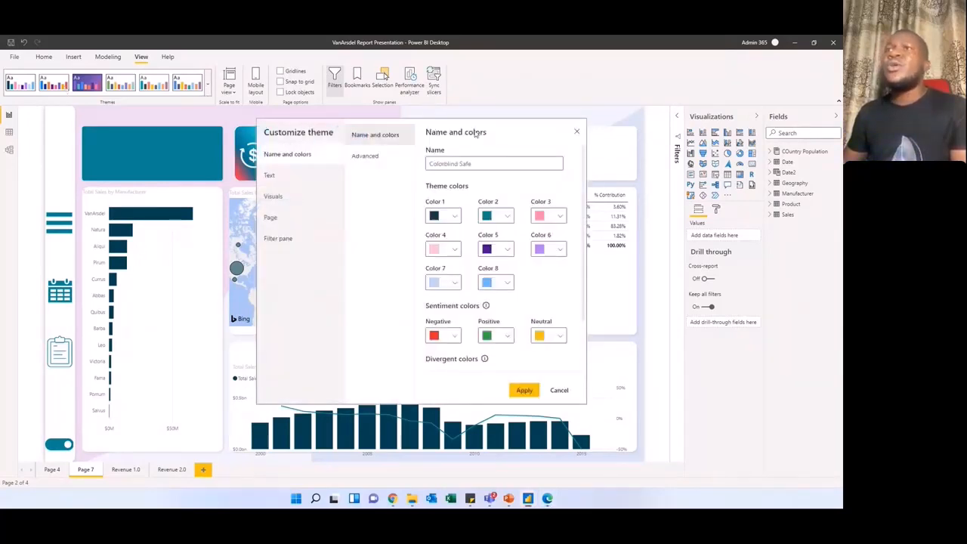
left_click_drag(460, 127, 424, 111)
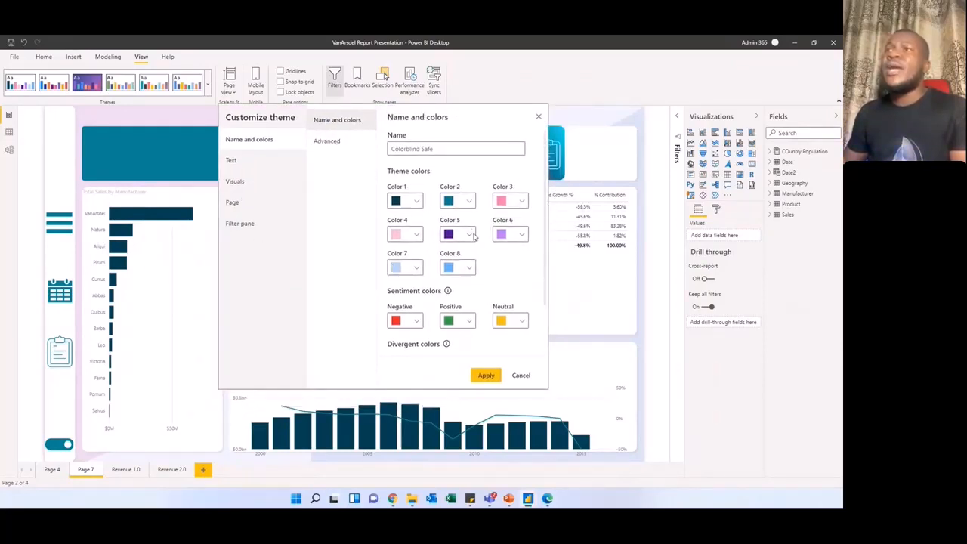
left_click(415, 202)
left_click(469, 202)
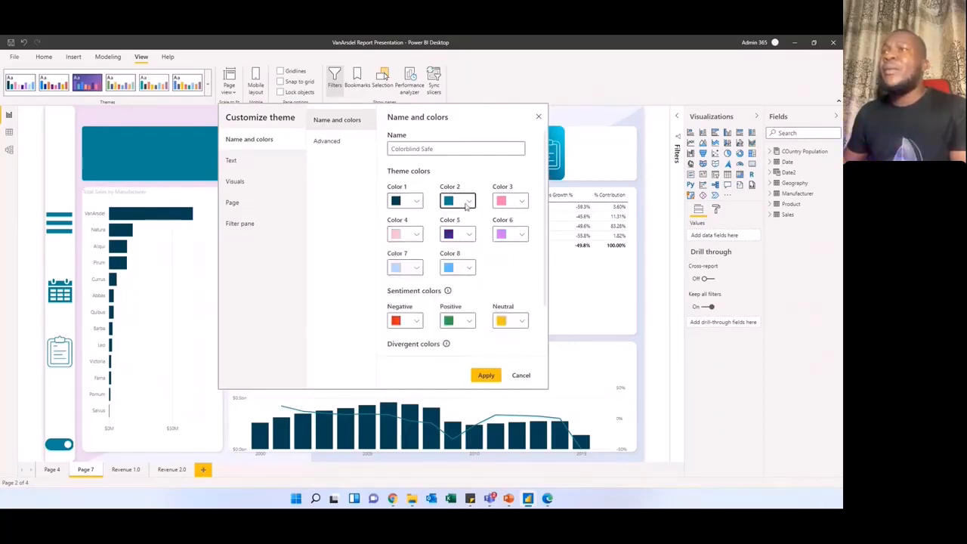
left_click(468, 203)
left_click(469, 203)
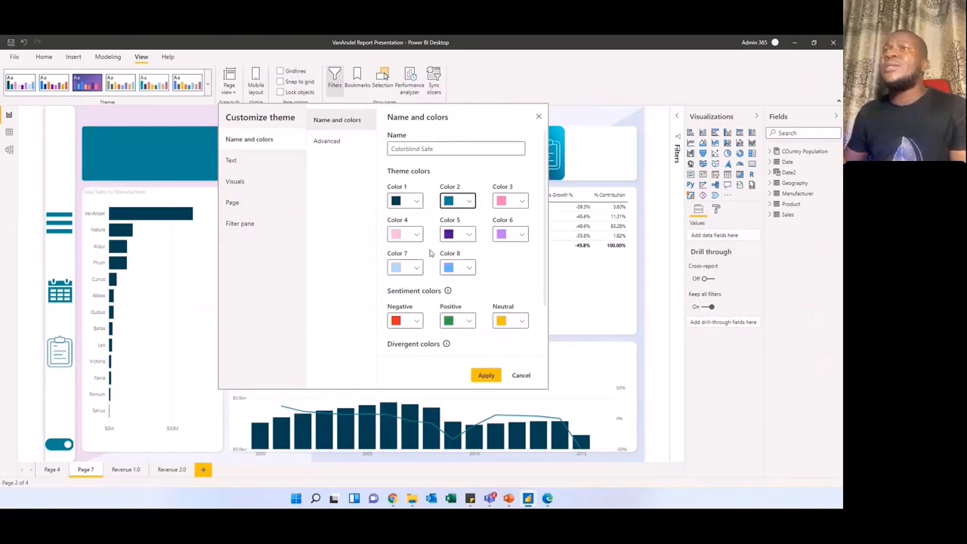
left_click(416, 202)
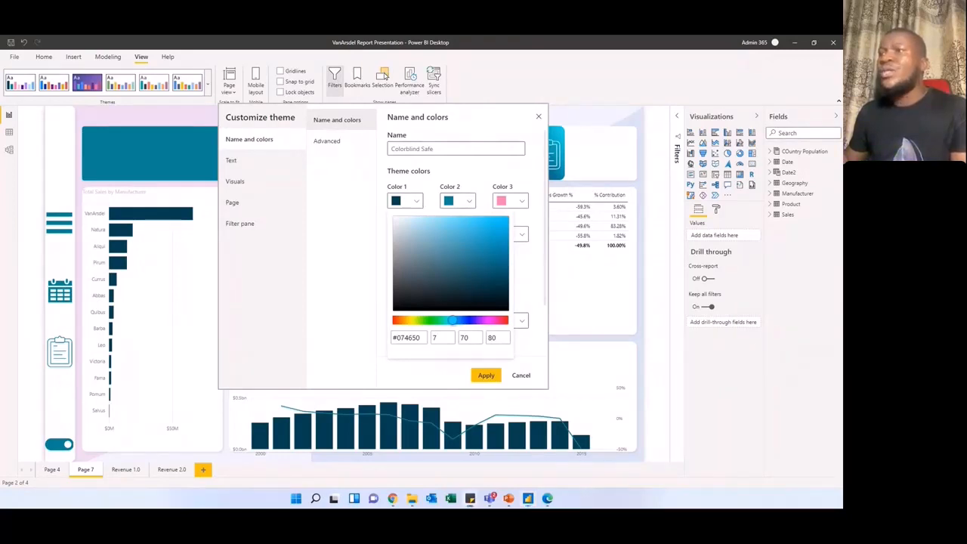
Step: Copy the hex code #074650 from the sticky note and enter it as theme Color 1
left_click(471, 500)
left_click_drag(360, 221, 531, 185)
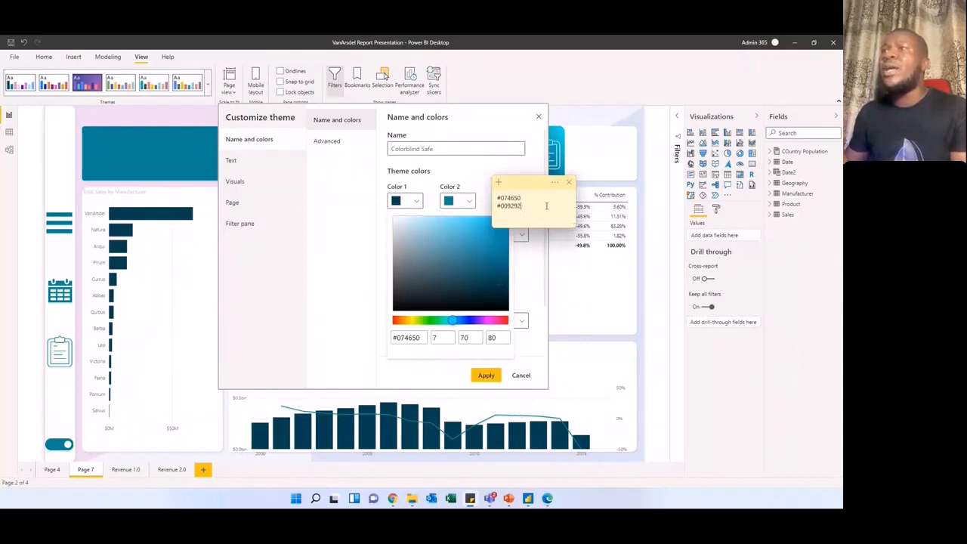
left_click(529, 354)
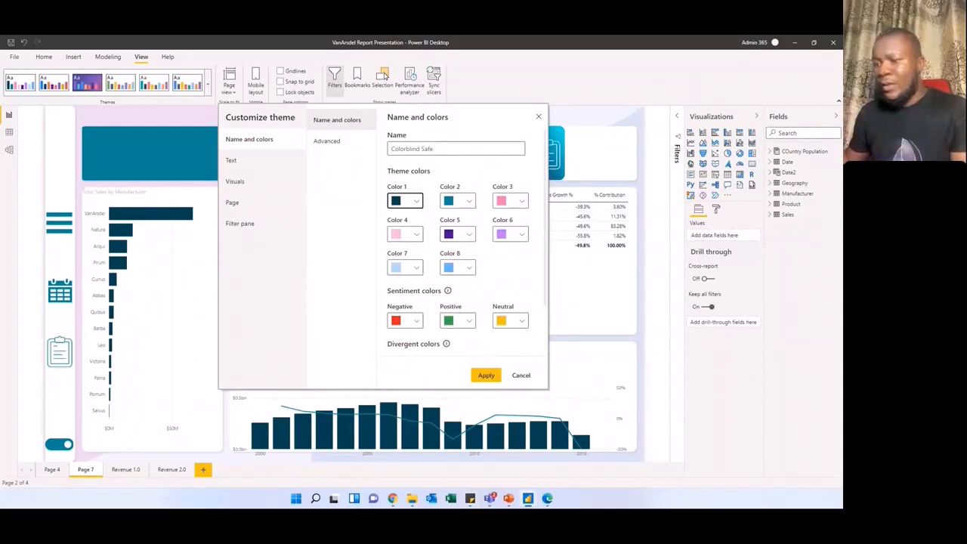
left_click(471, 499)
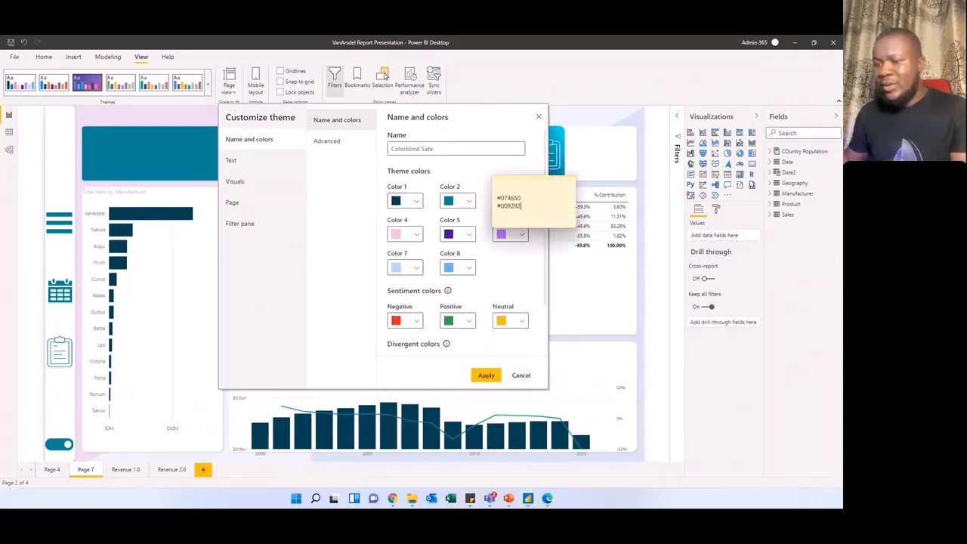
left_click_drag(527, 198, 485, 194)
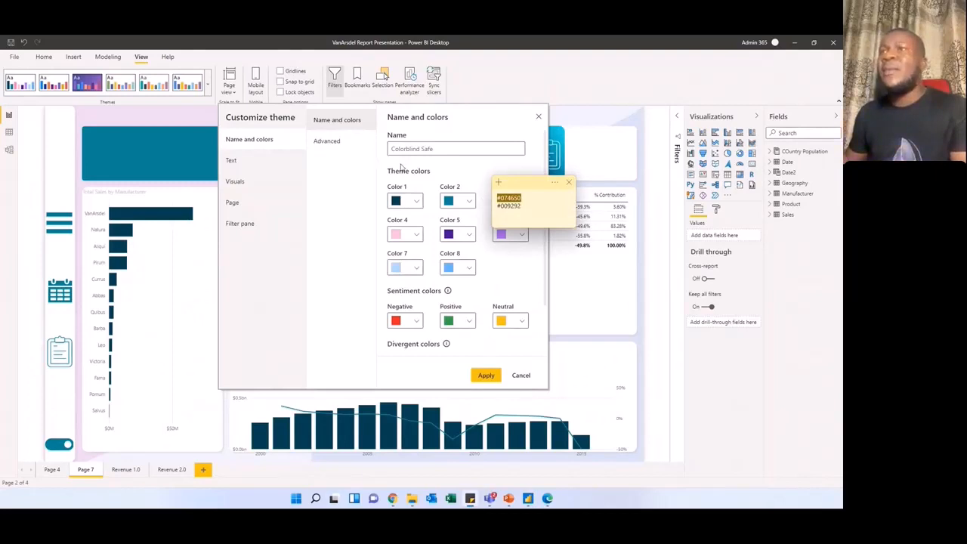
left_click(415, 203)
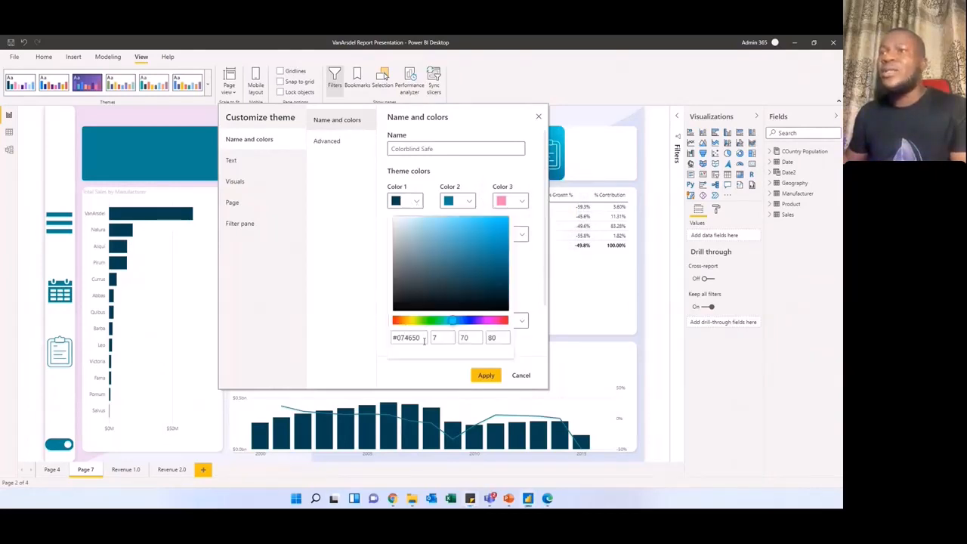
left_click(416, 338)
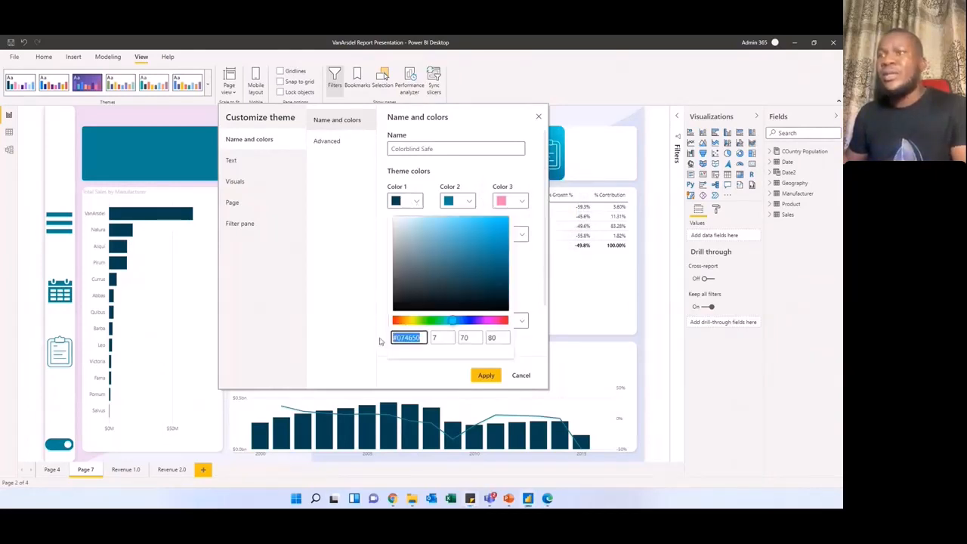
Step: Check the hex code of theme Color 2 in its colour picker
left_click(463, 201)
left_click(463, 201)
left_click(370, 338)
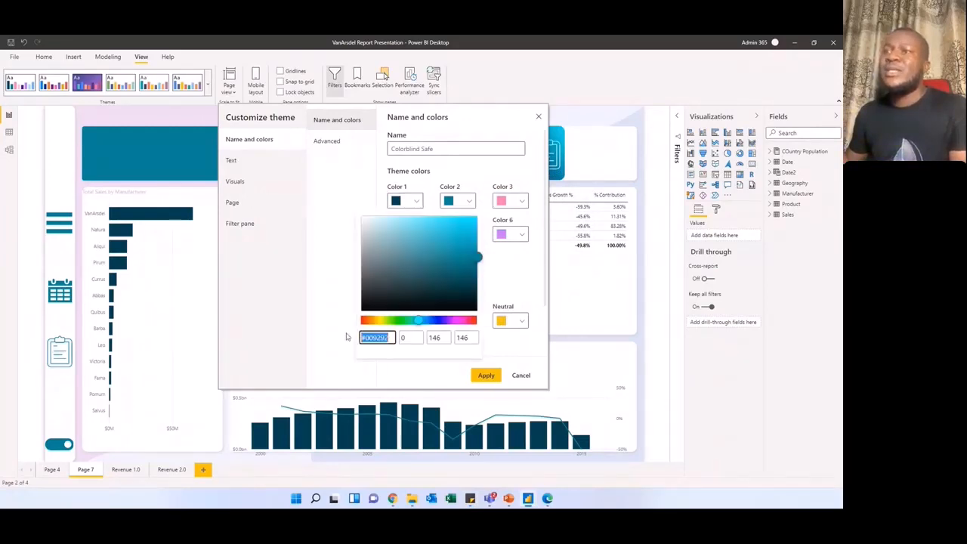
left_click(340, 227)
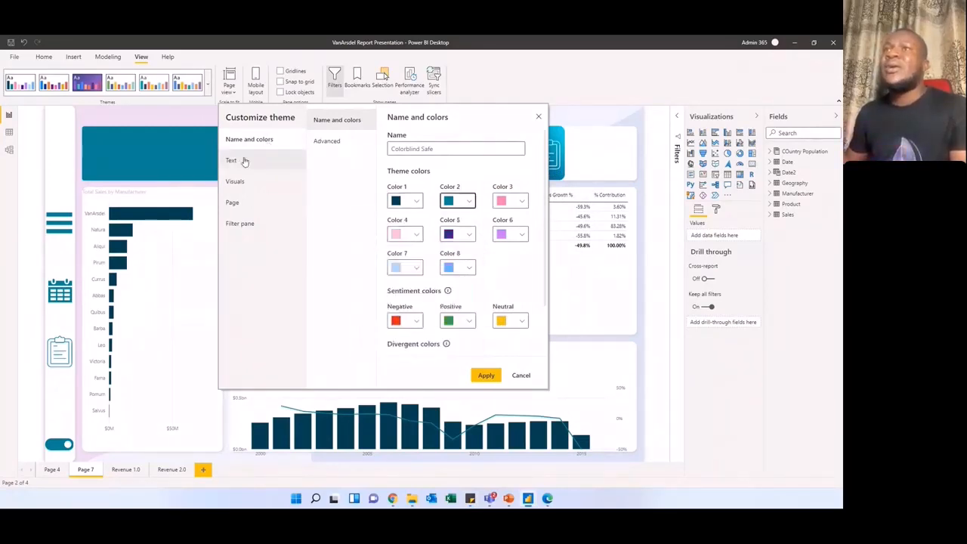
Step: Update the theme to support text formatting and set its general font colour to the copied #074650
left_click(244, 161)
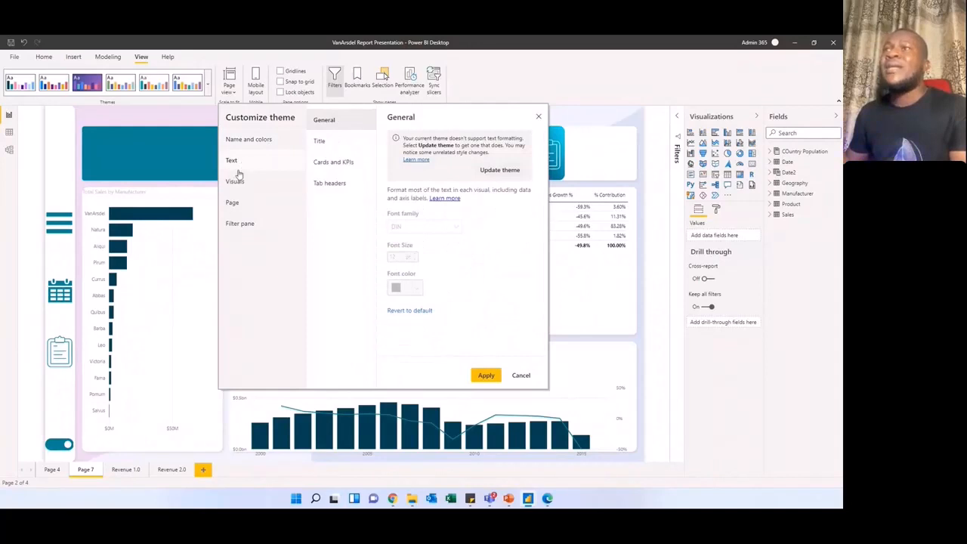
left_click(493, 171)
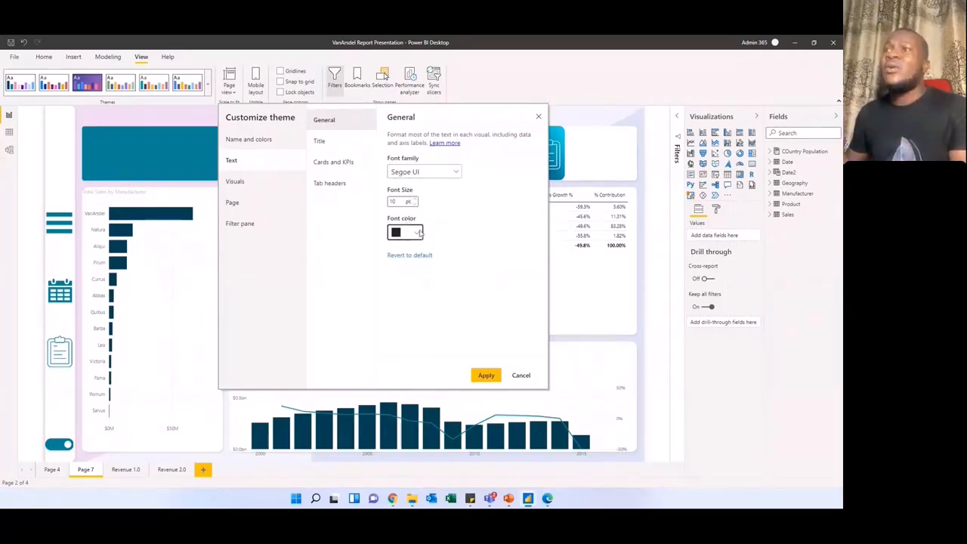
left_click(420, 234)
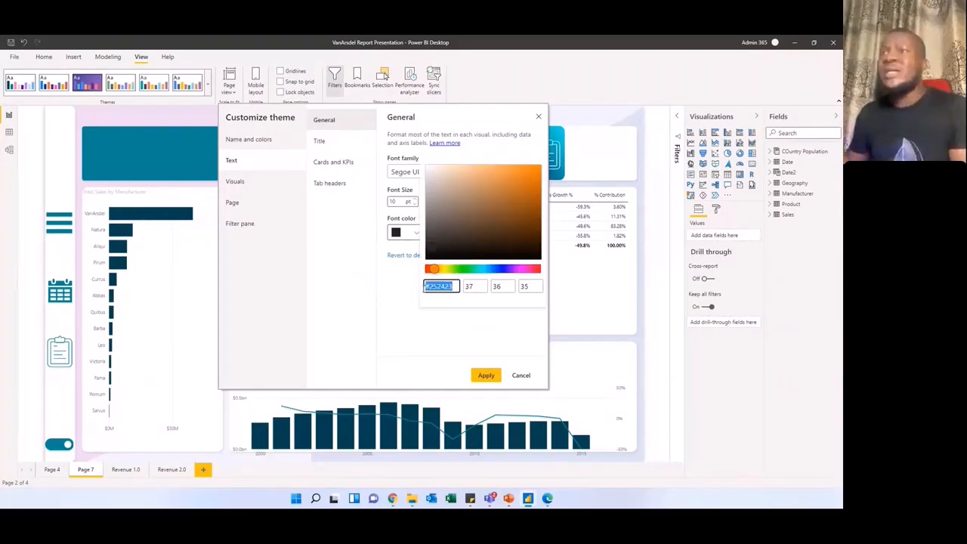
left_click(473, 341)
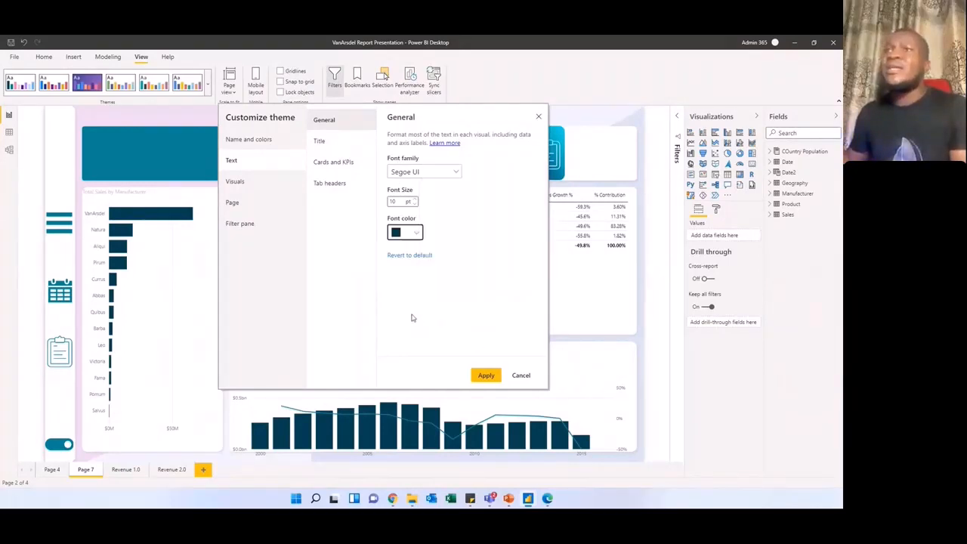
Step: Review the theme's Title, Cards and KPIs, visual background, border, header and page wallpaper settings, and discard the customization
left_click(330, 143)
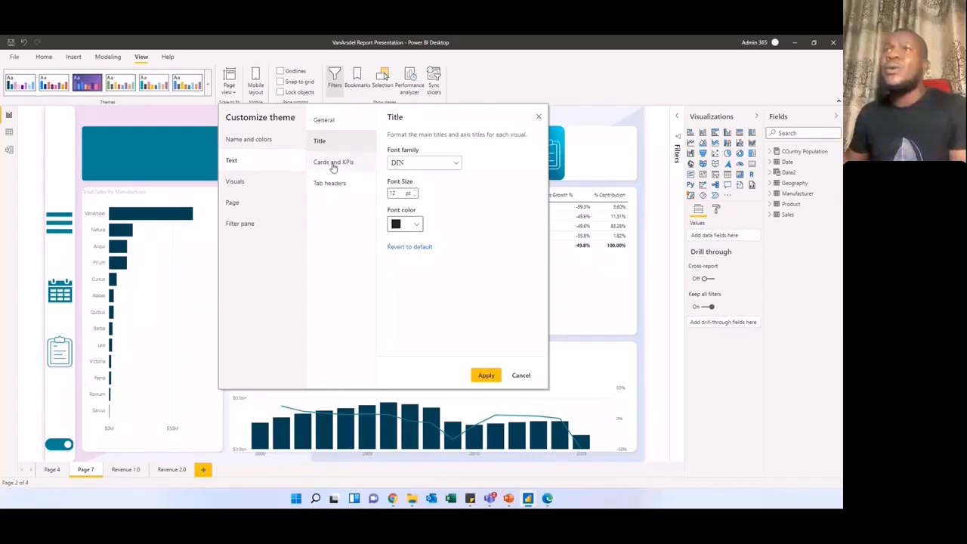
left_click(335, 162)
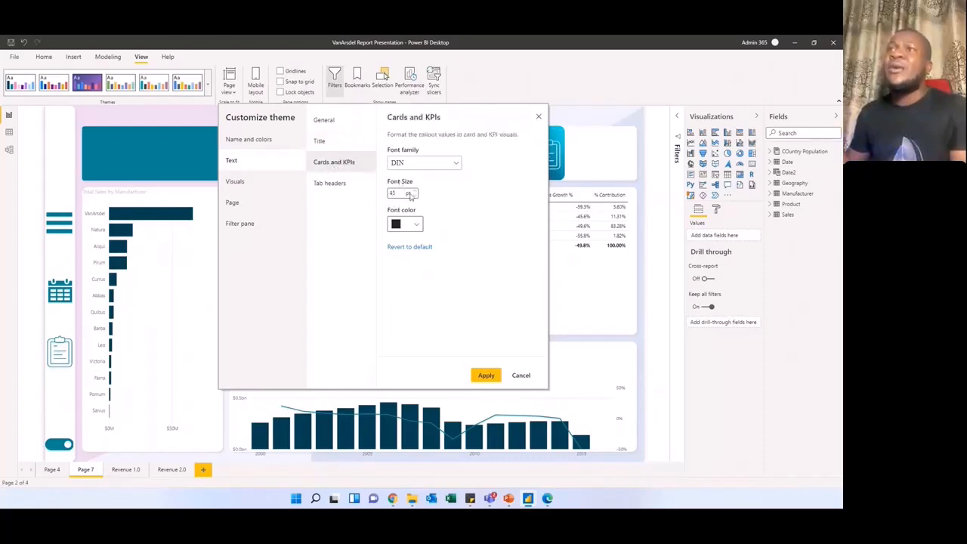
left_click(265, 180)
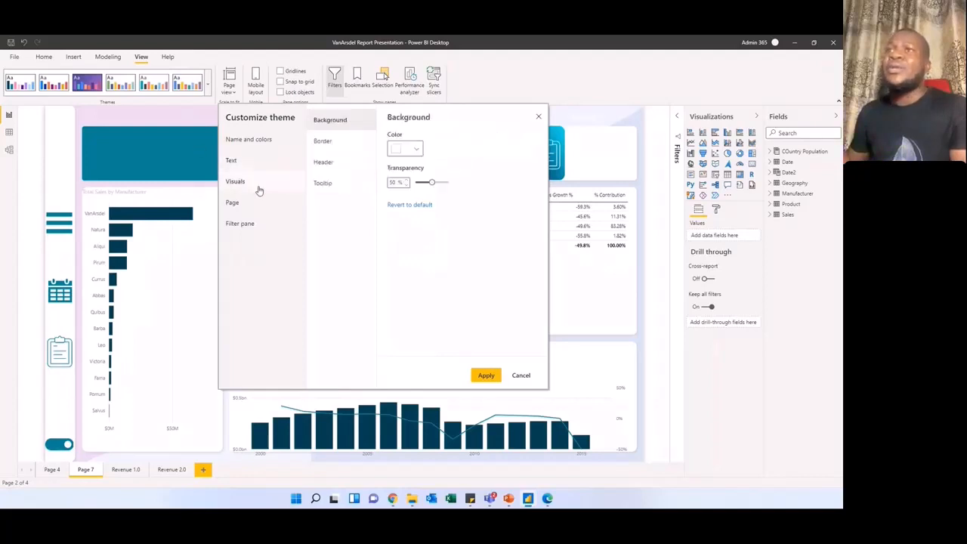
left_click(325, 143)
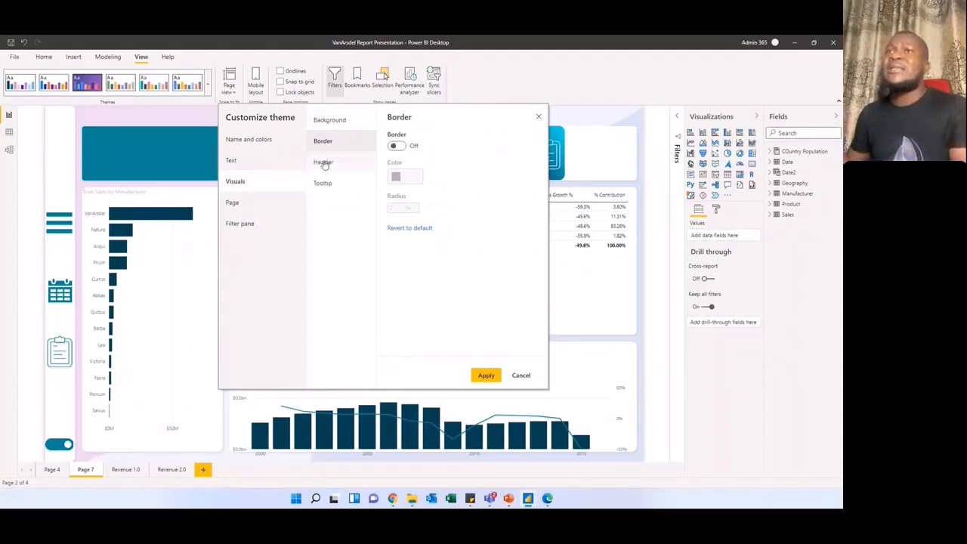
left_click(323, 163)
left_click(260, 202)
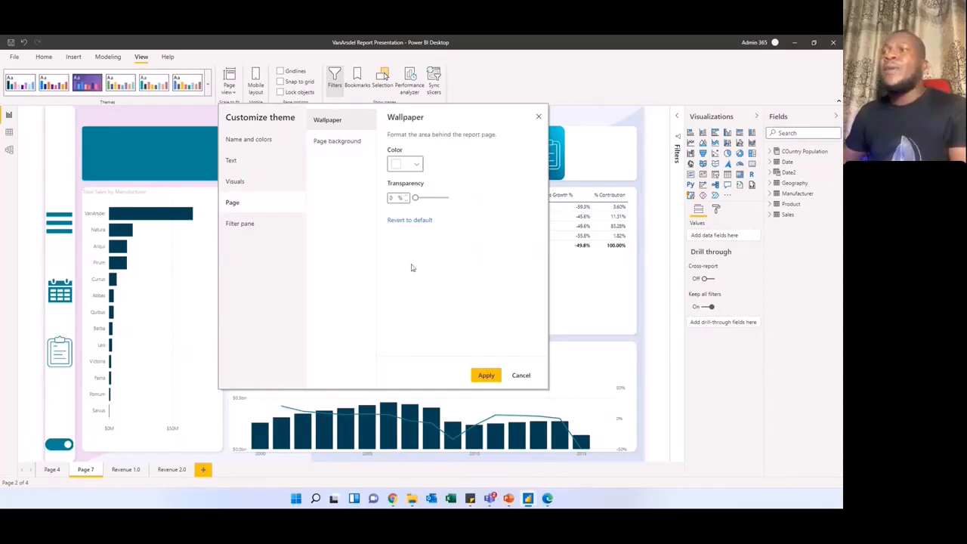
left_click(521, 376)
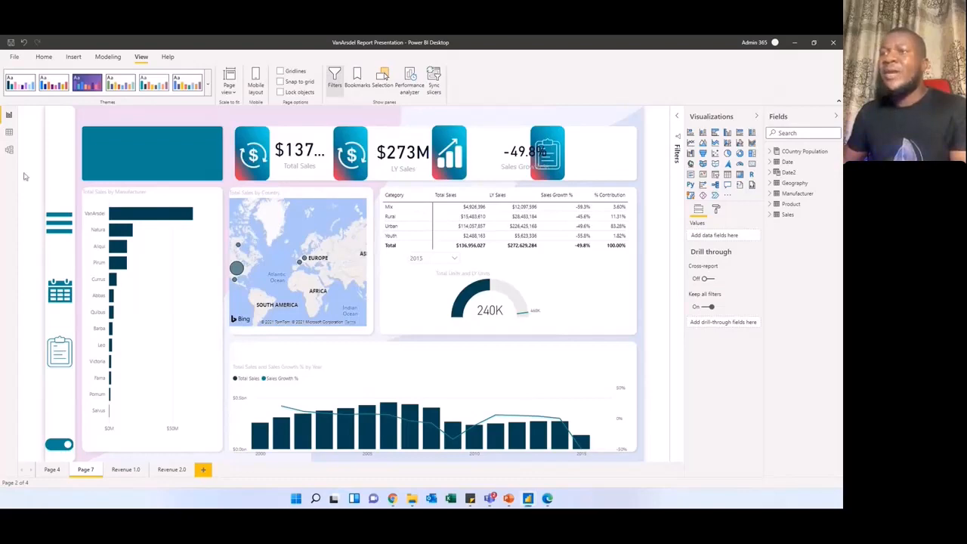
Step: Switch to the VanArsdel Report window, maximize it and show the Revenue 1.0 page
left_click_drag(0, 130, 397, 83)
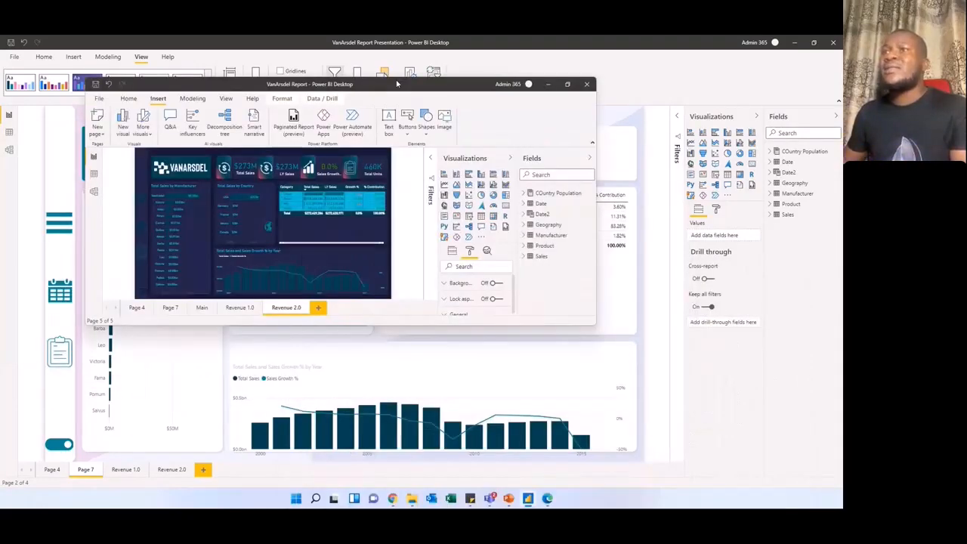
double_click(396, 84)
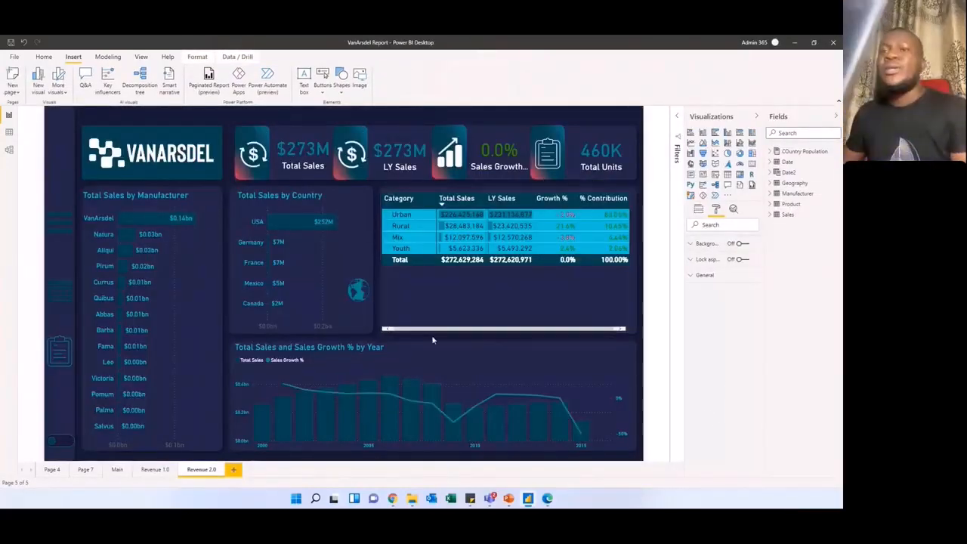
left_click(145, 470)
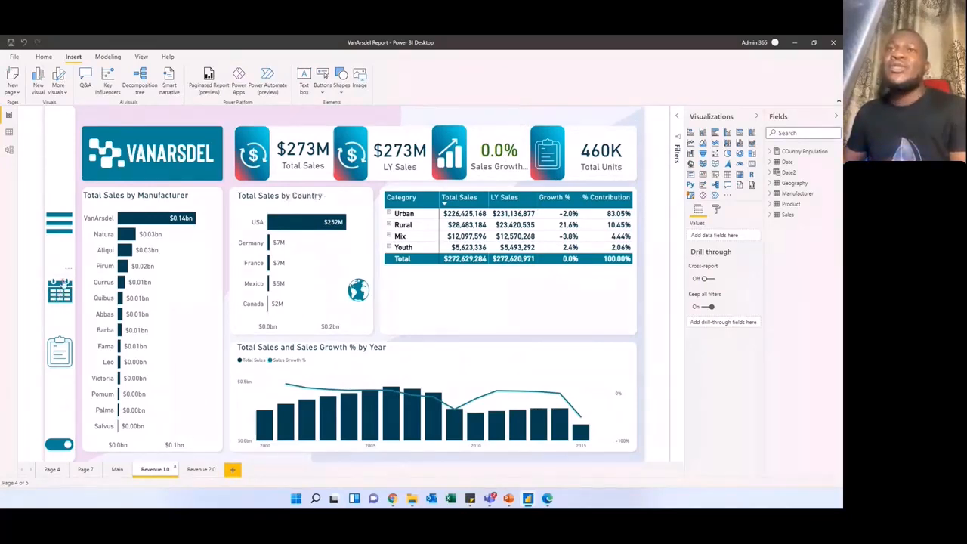
Step: Select the calendar button, look through the Power BI folder in the image insertion dialog, and close it without inserting anything
left_click(65, 289)
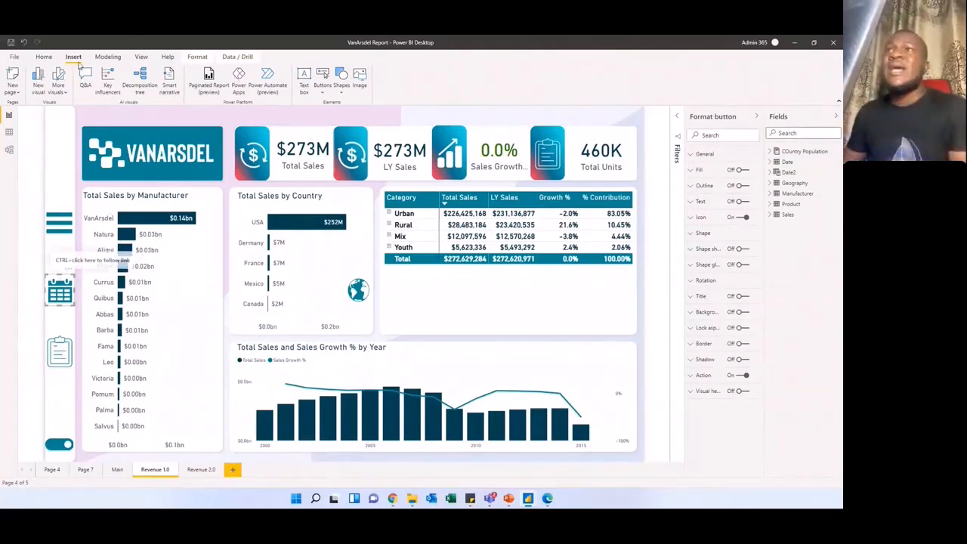
left_click(359, 79)
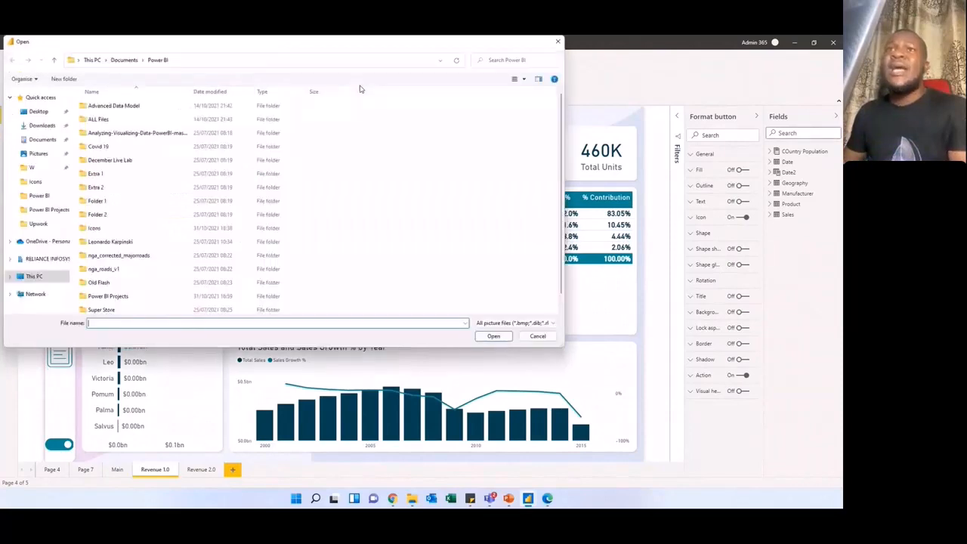
scroll(130, 174, "down", 1)
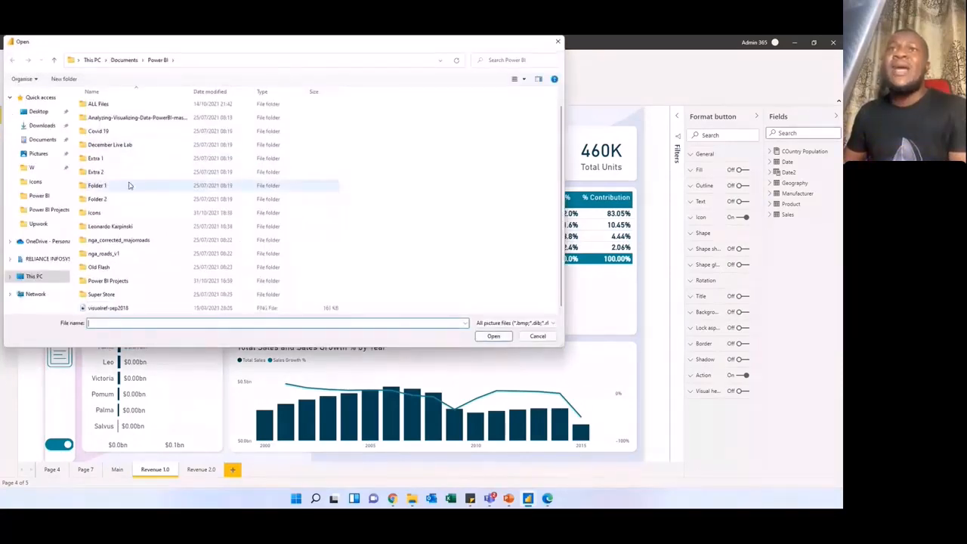
scroll(136, 144, "up", 1)
scroll(303, 144, "down", 1)
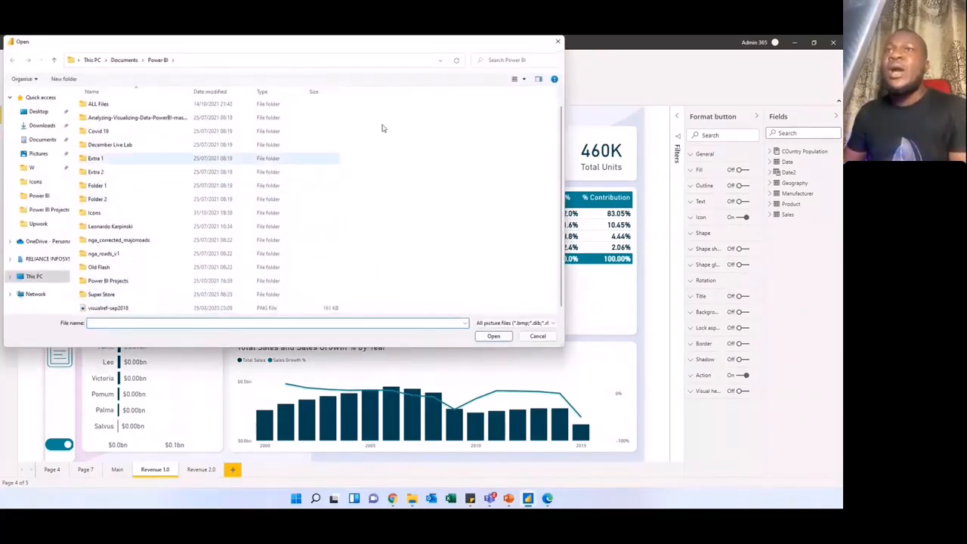
left_click(558, 42)
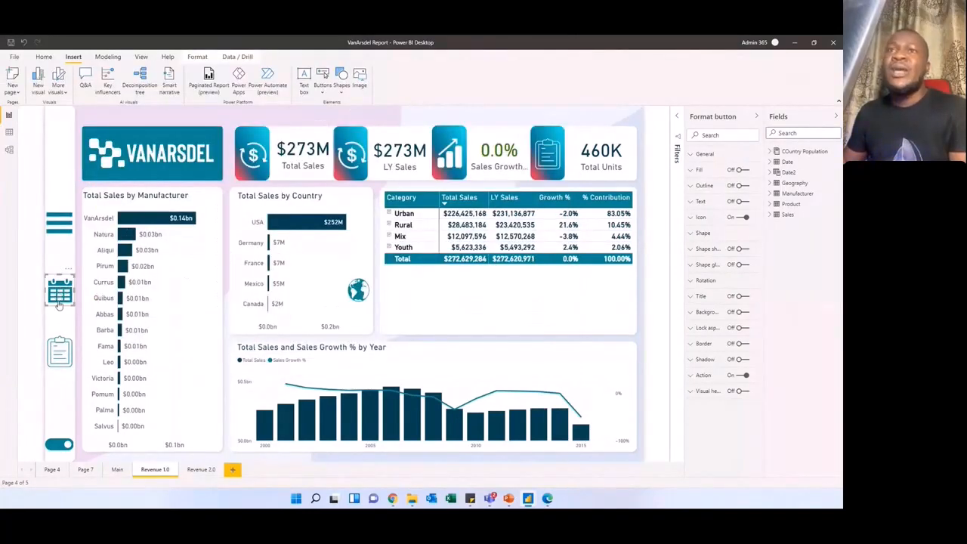
Step: Show the date slicer pane with the calendar button, expand and collapse the Year slicer, and close the pane again
left_click(55, 258)
left_click(66, 295)
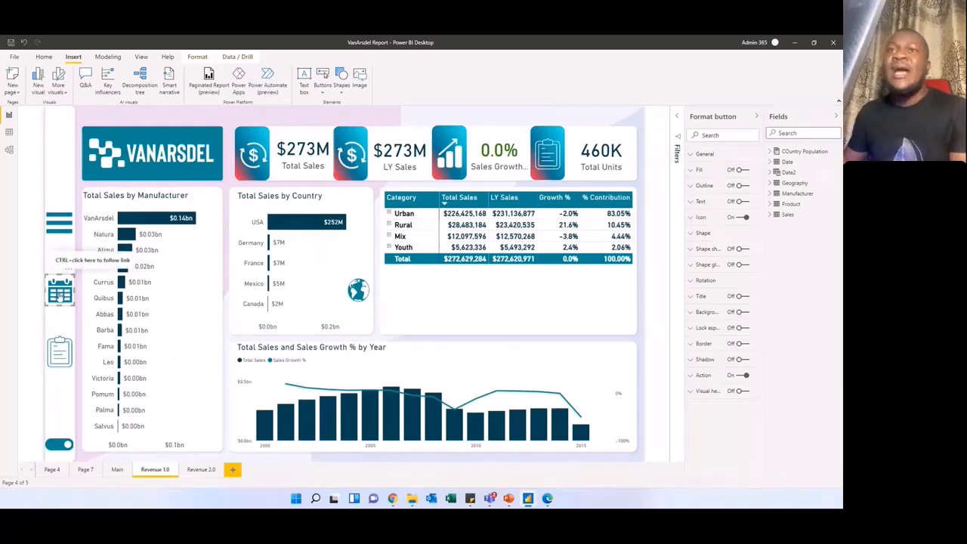
left_click(59, 296, "ctrl")
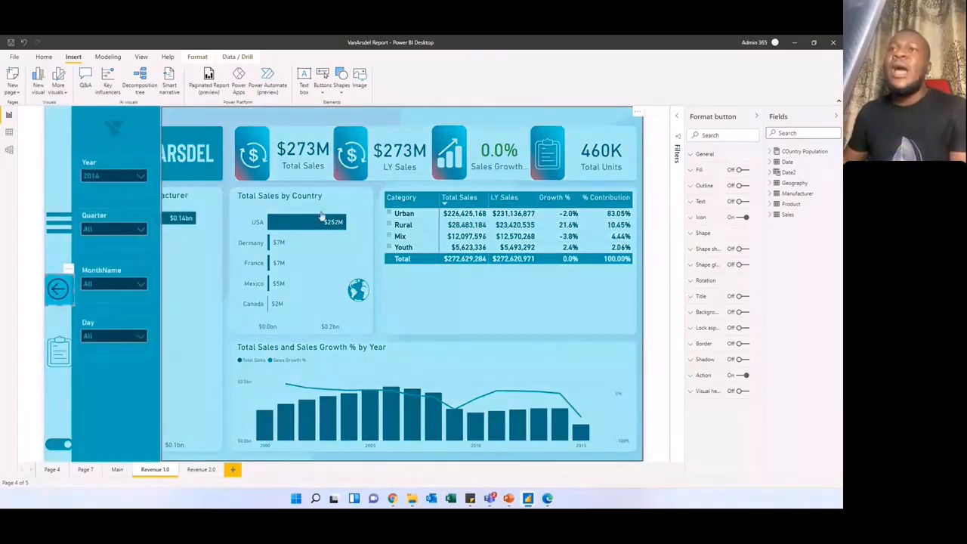
left_click(139, 177)
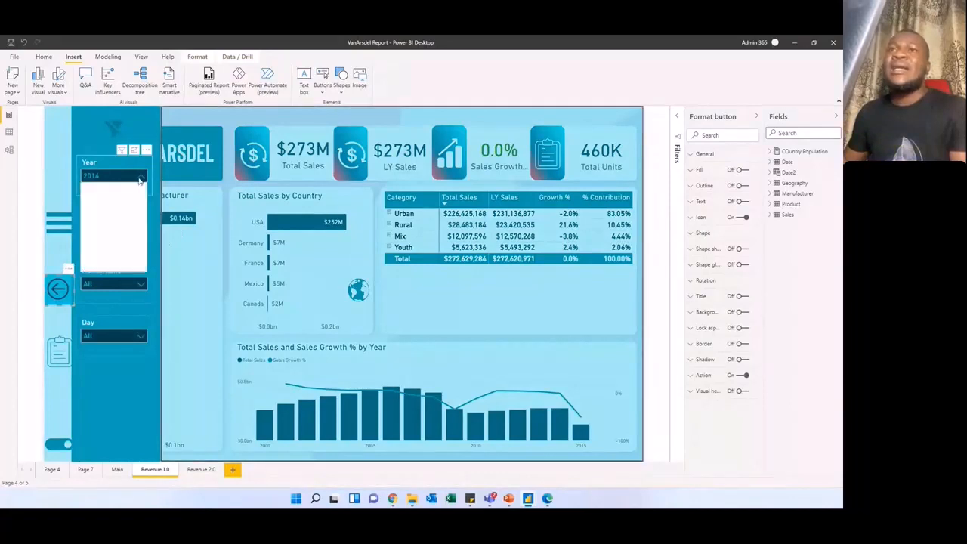
left_click(140, 177)
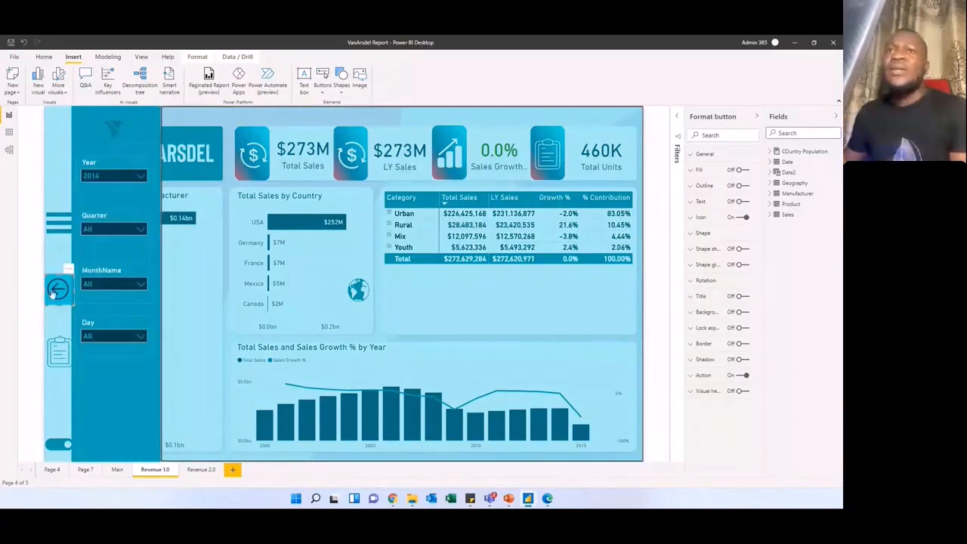
left_click(205, 261)
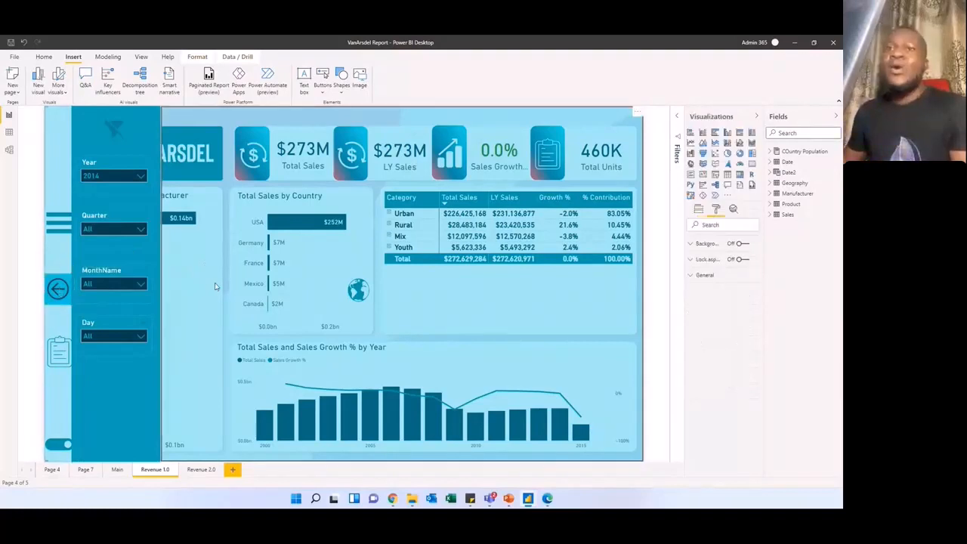
left_click(216, 287, "ctrl")
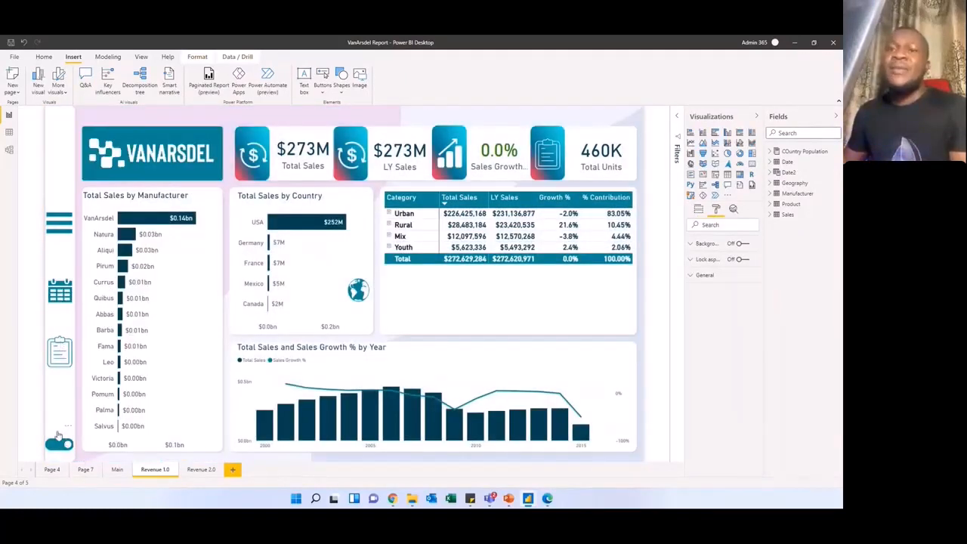
Step: Review the toggle shape's Action settings on the Revenue 1.0 page and follow its link to Revenue 2.0
left_click(57, 444)
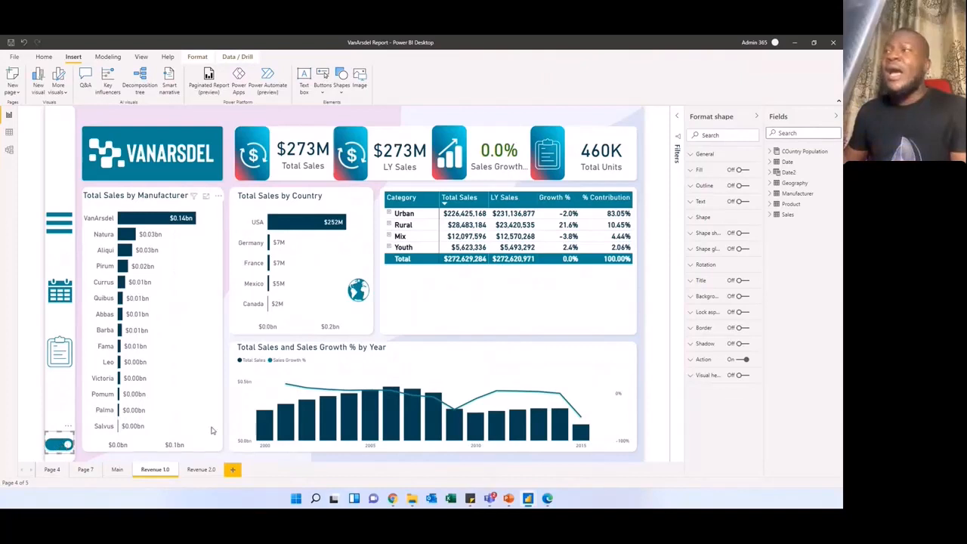
left_click(693, 361)
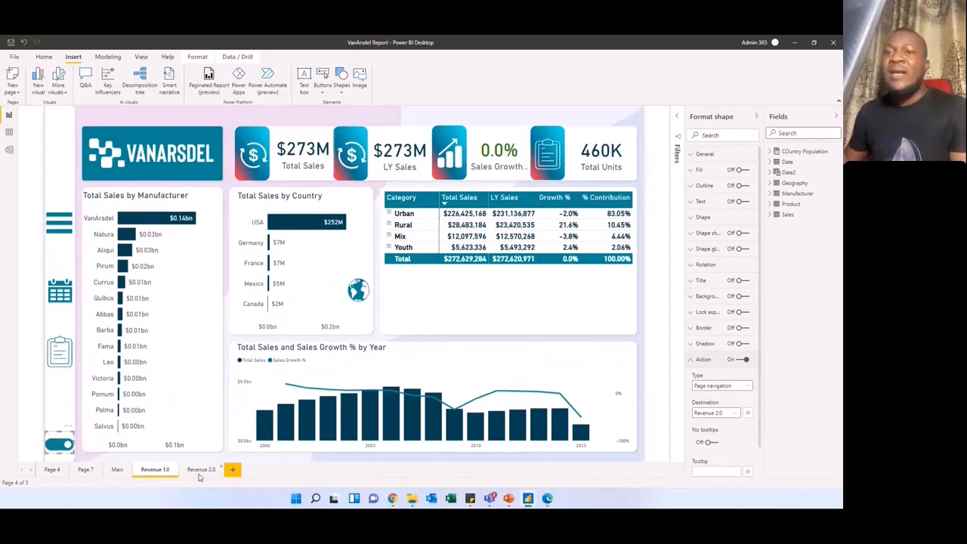
left_click(62, 448, "ctrl")
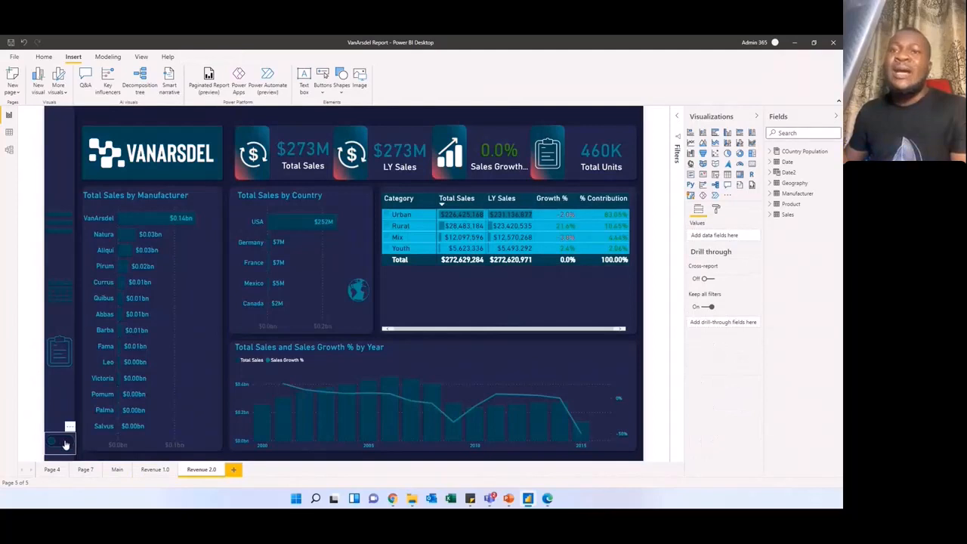
Step: Switch back and forth between the light Revenue 1.0 and dark Revenue 2.0 pages with the toggle, ending on Revenue 2.0
left_click(70, 445)
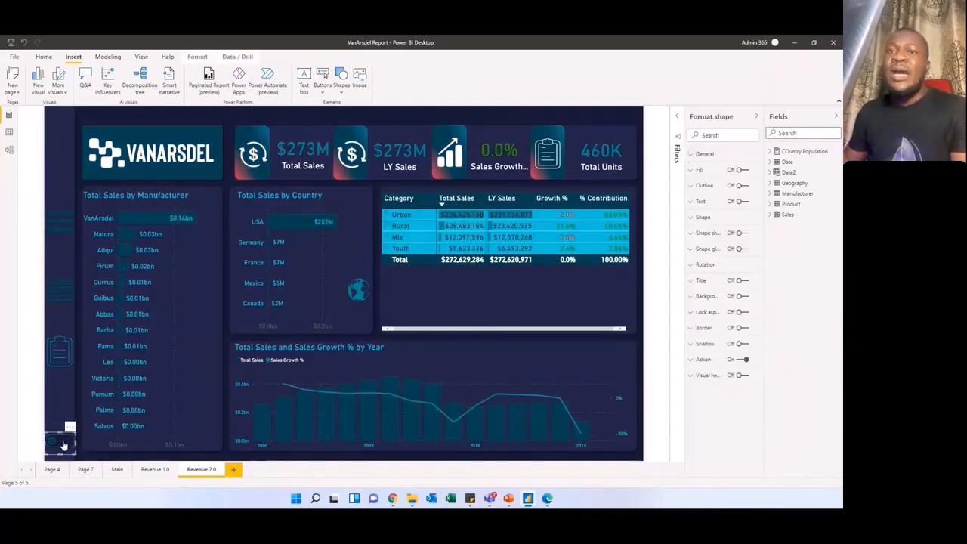
left_click(64, 445, "ctrl")
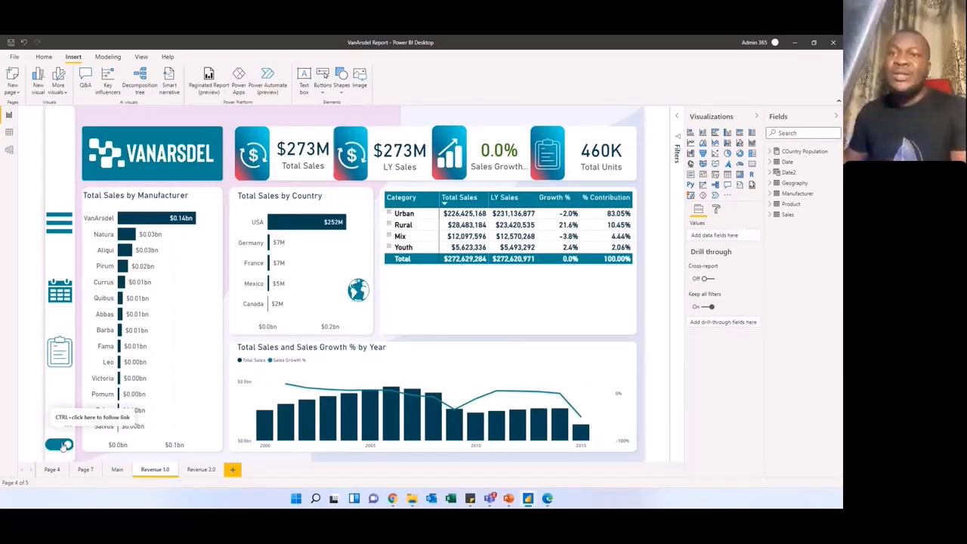
left_click(63, 444, "ctrl")
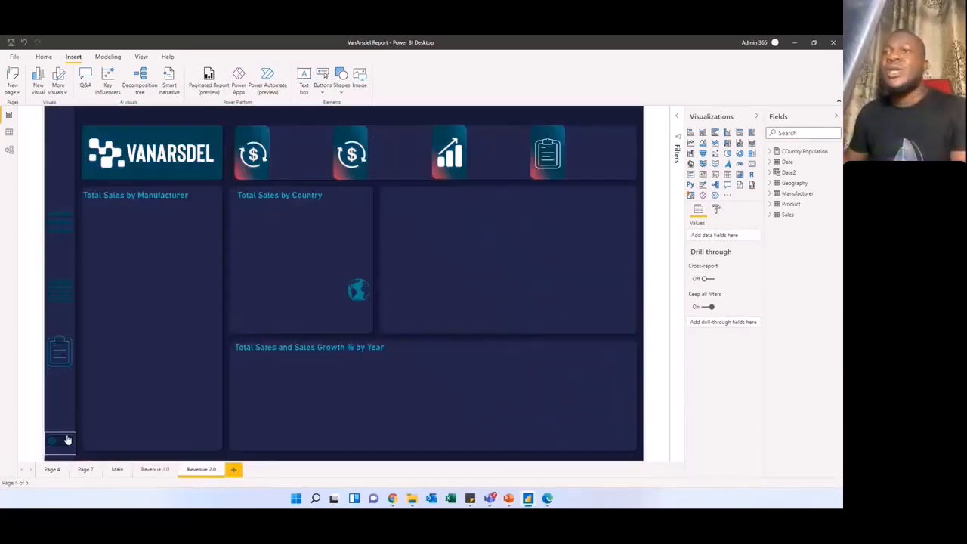
left_click(57, 442, "ctrl")
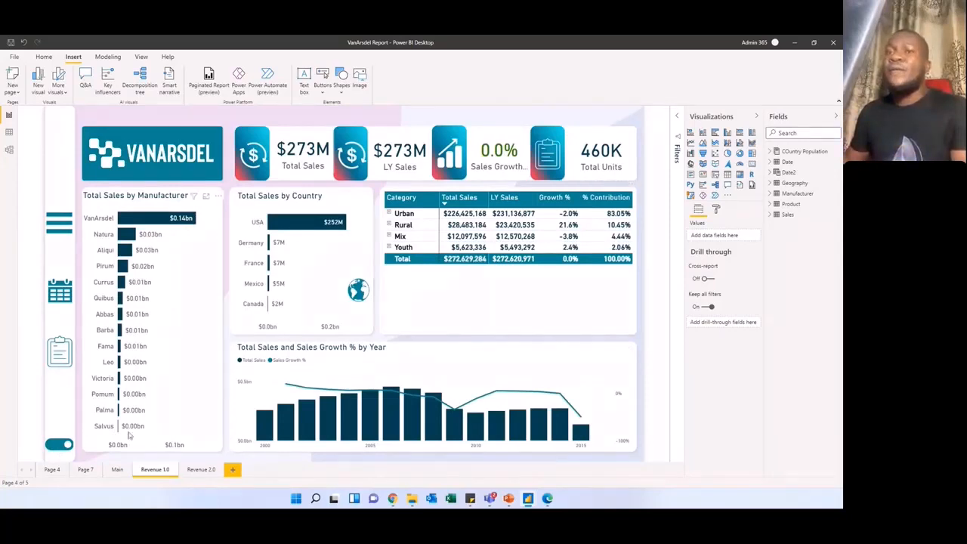
left_click(60, 444, "ctrl")
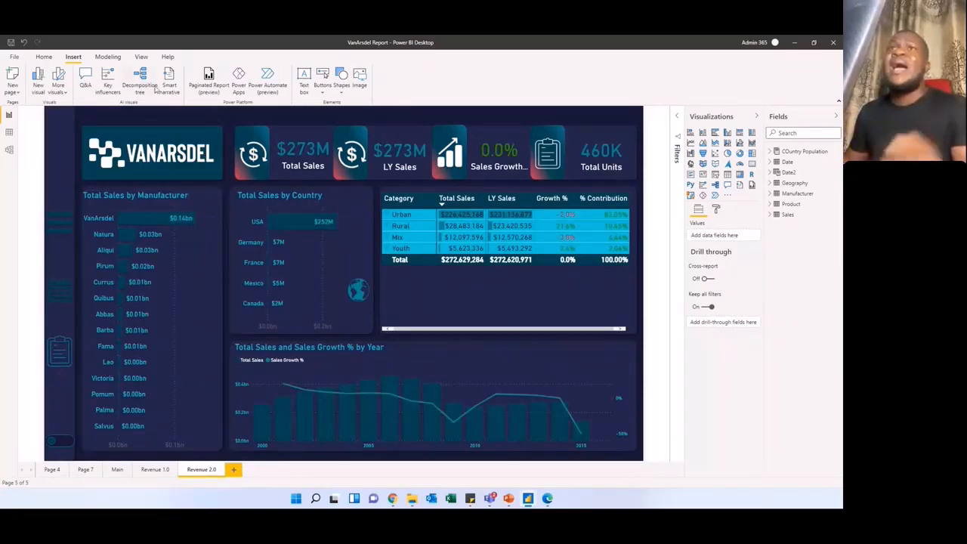
Step: Look through the available report themes and close the theme gallery without choosing one
left_click(141, 57)
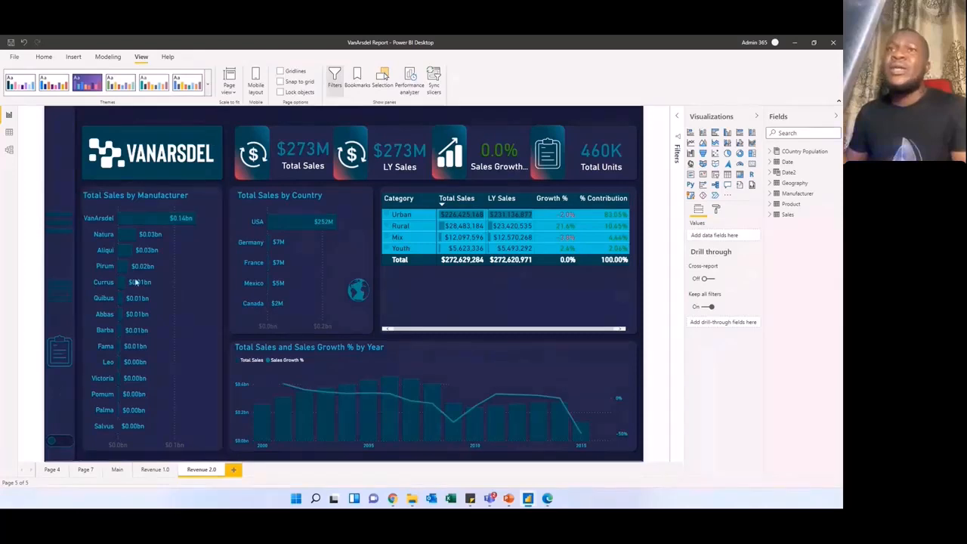
left_click(208, 84)
left_click(208, 85)
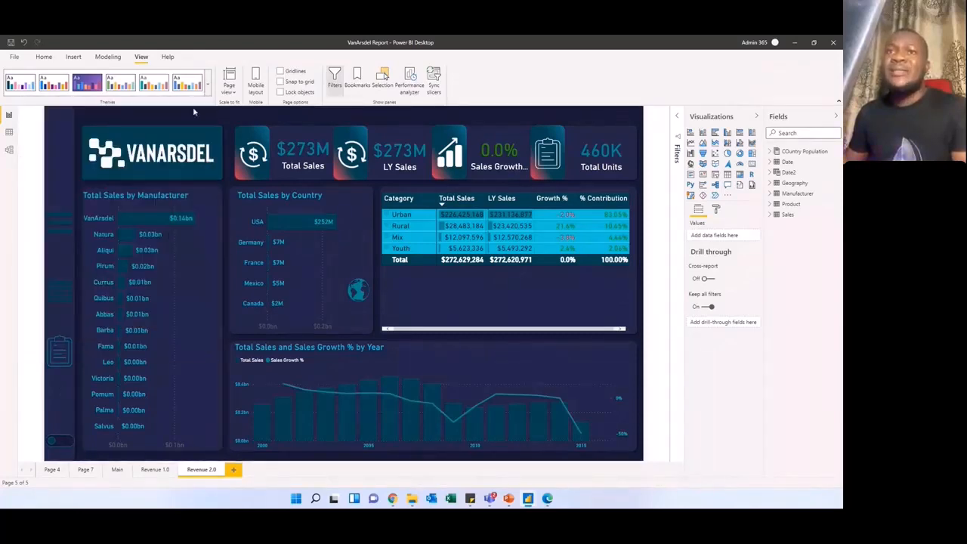
left_click(208, 89)
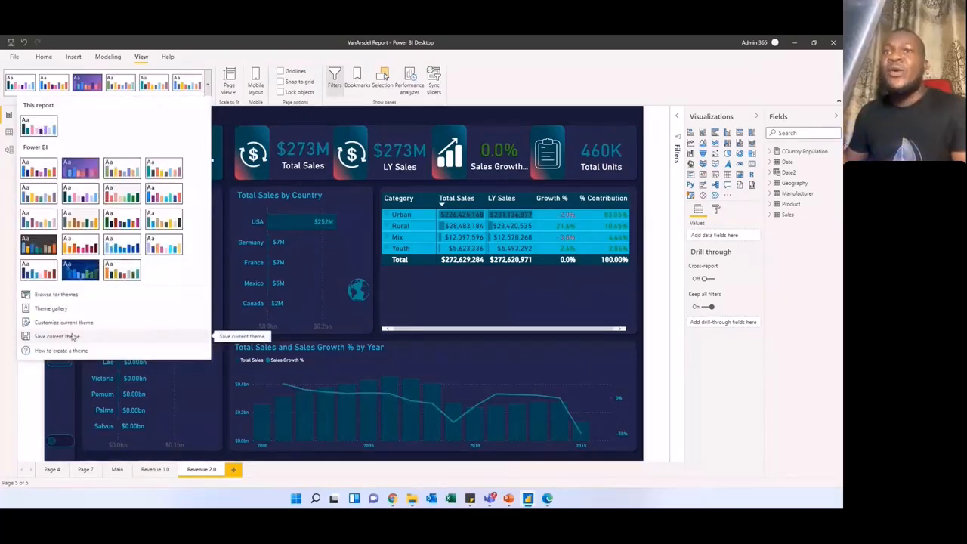
left_click(51, 382)
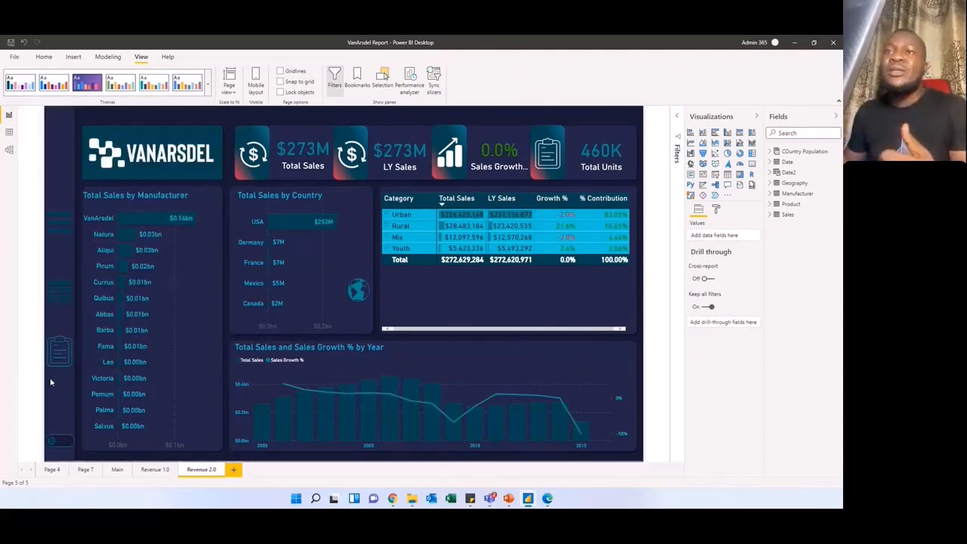
Step: Show the bookmarks list and swap the Total Sales by Country chart with the map and back twice using the globe button
left_click(361, 291)
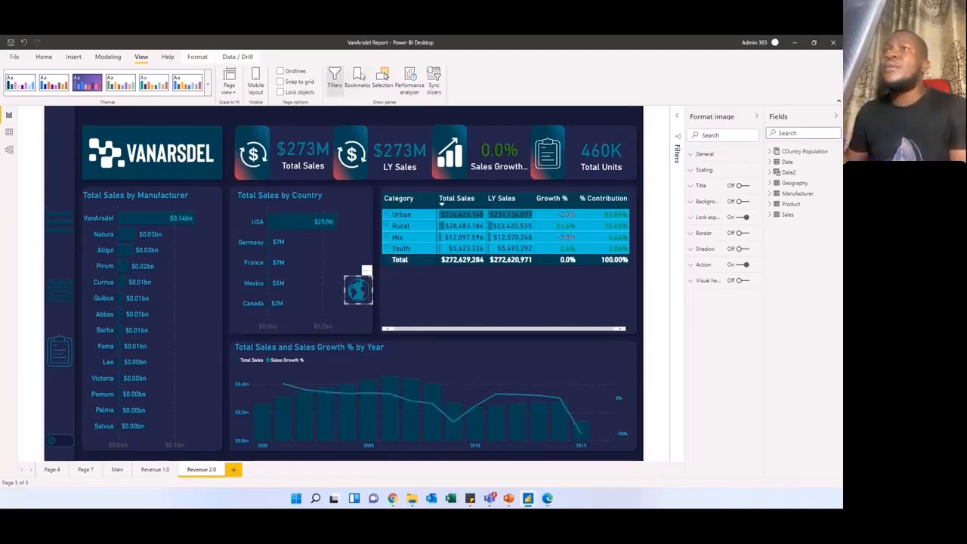
left_click(356, 77)
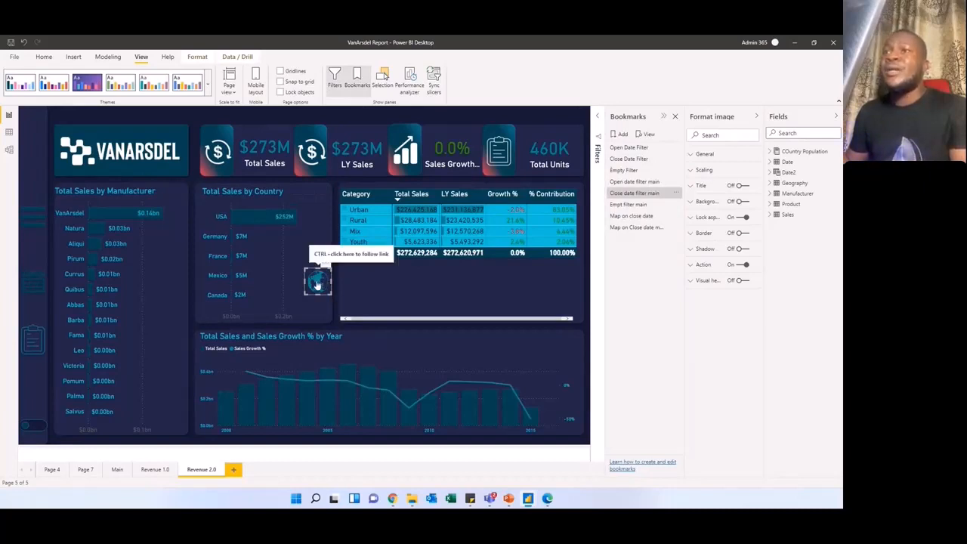
left_click(318, 284, "ctrl")
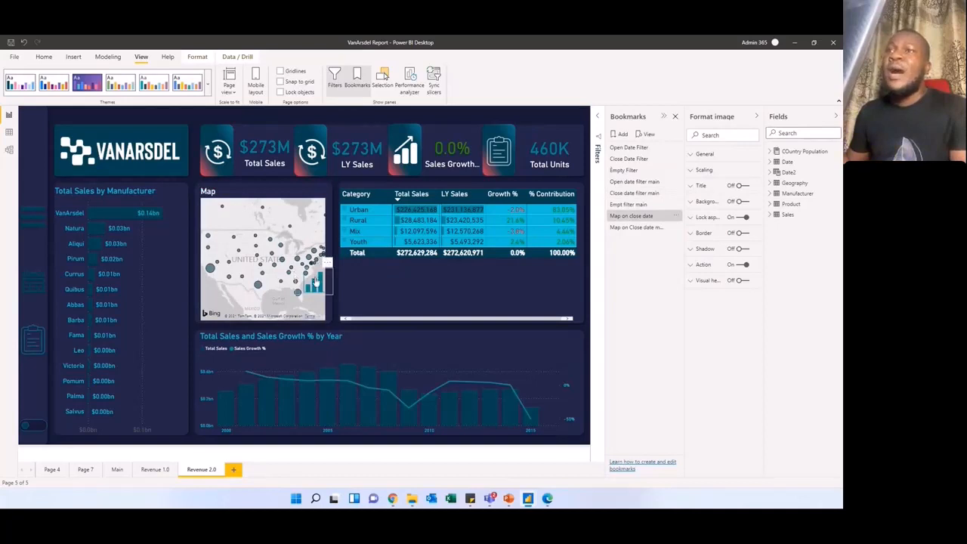
left_click(315, 283, "ctrl")
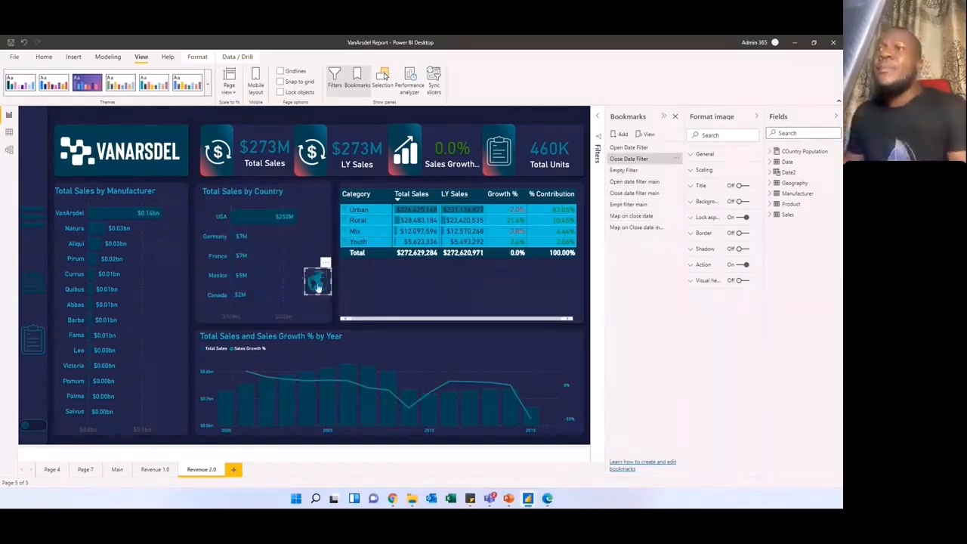
left_click(318, 284, "ctrl")
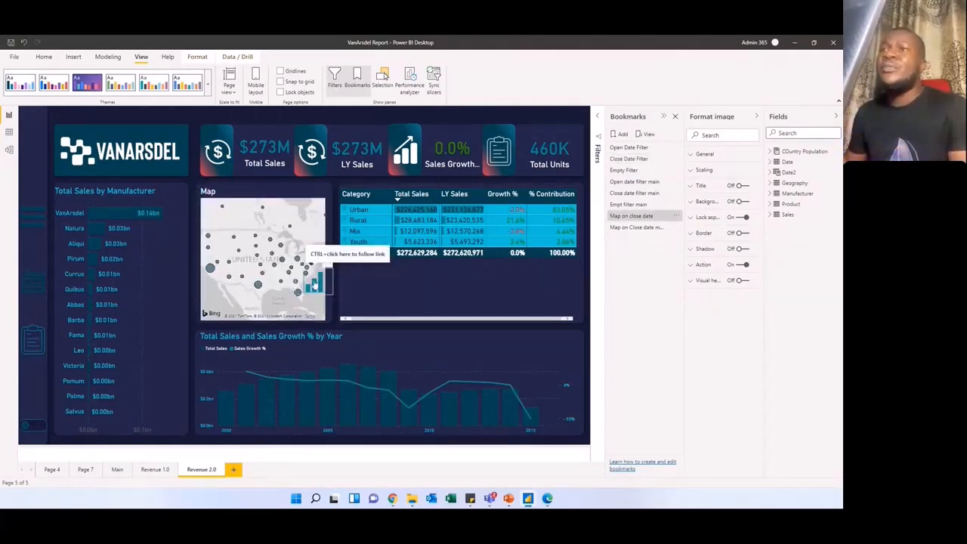
left_click(315, 284, "ctrl")
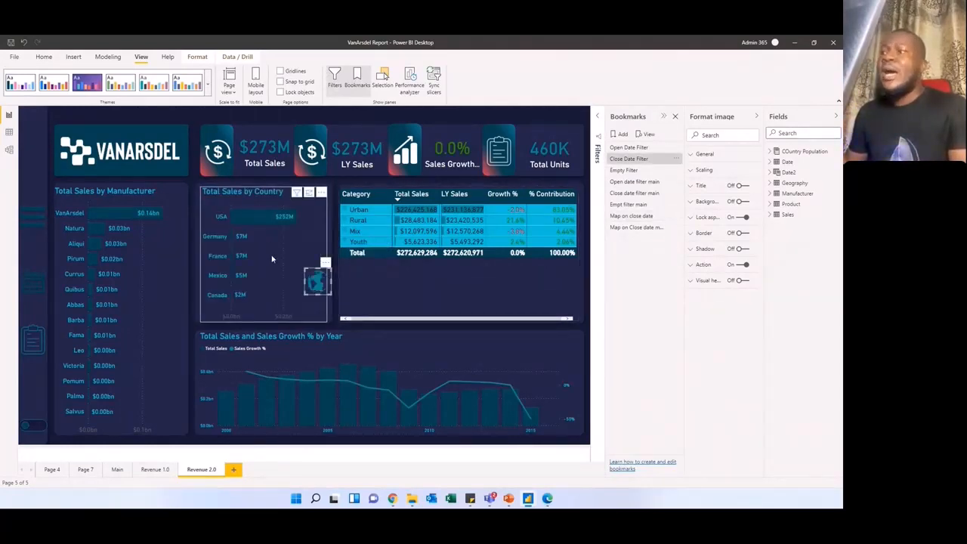
left_click(328, 235)
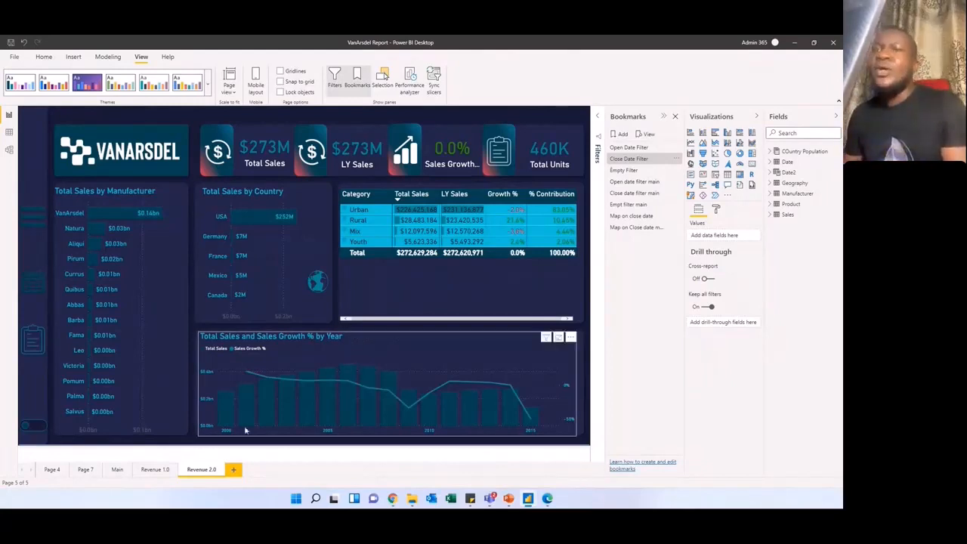
Step: On the Revenue 1.0 page, review the current theme's colours, text and visual background settings, and close the customization without applying it
left_click(154, 471)
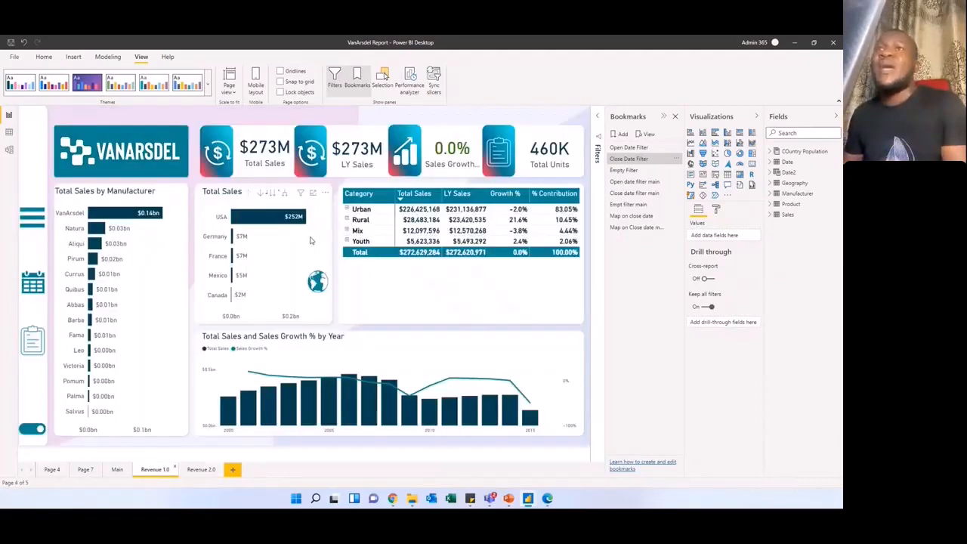
left_click(208, 84)
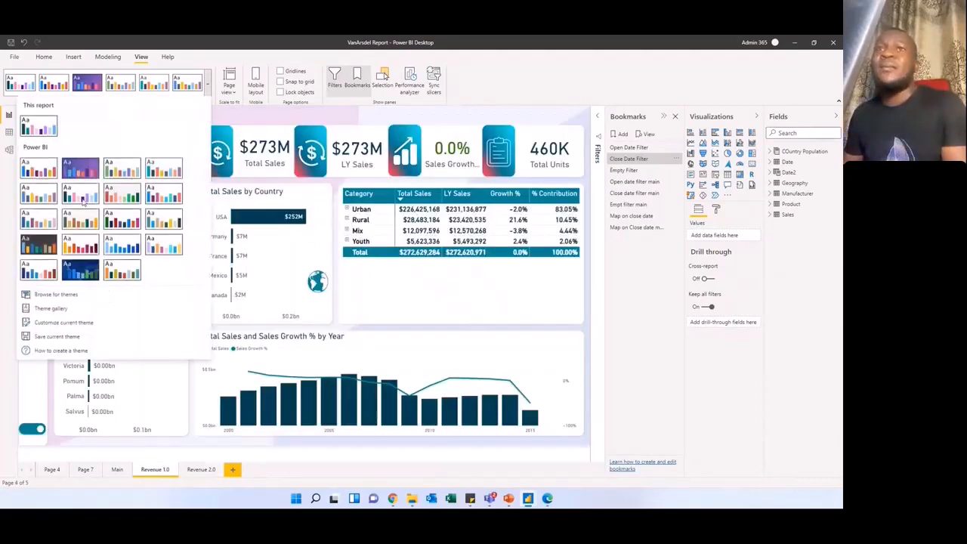
left_click(62, 324)
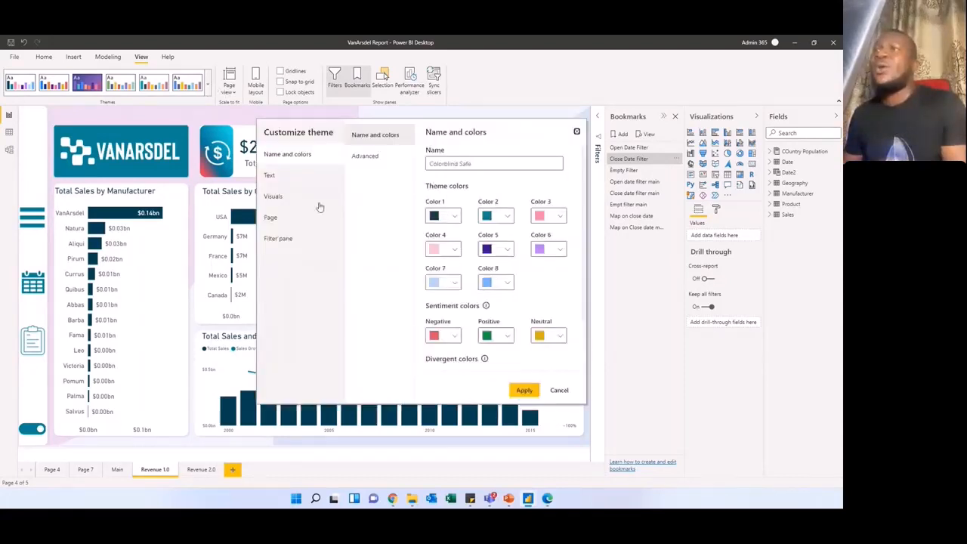
left_click(299, 178)
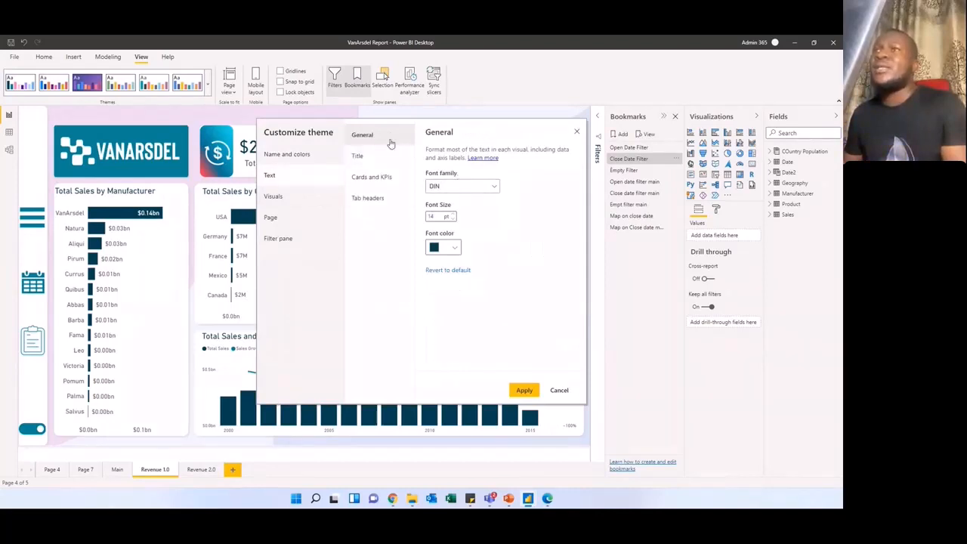
left_click(373, 157)
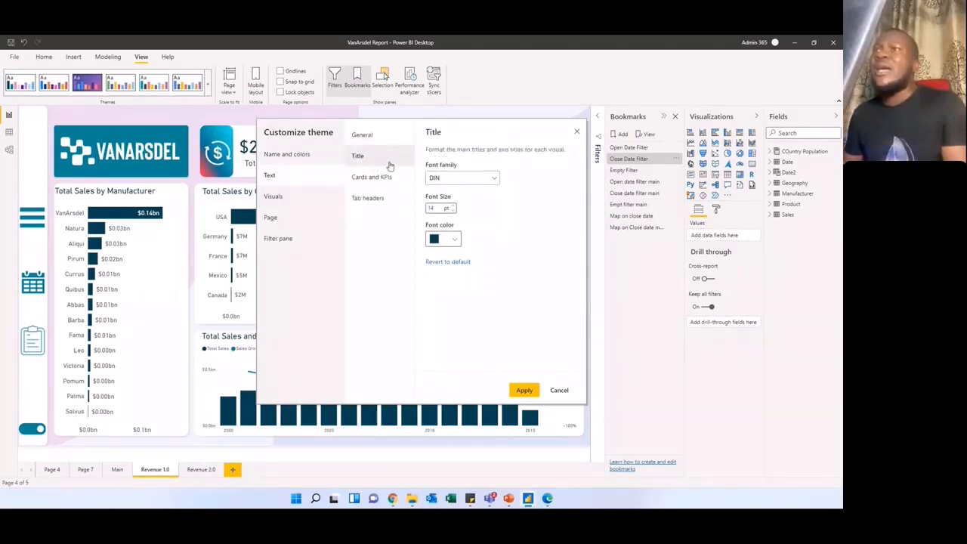
left_click(385, 179)
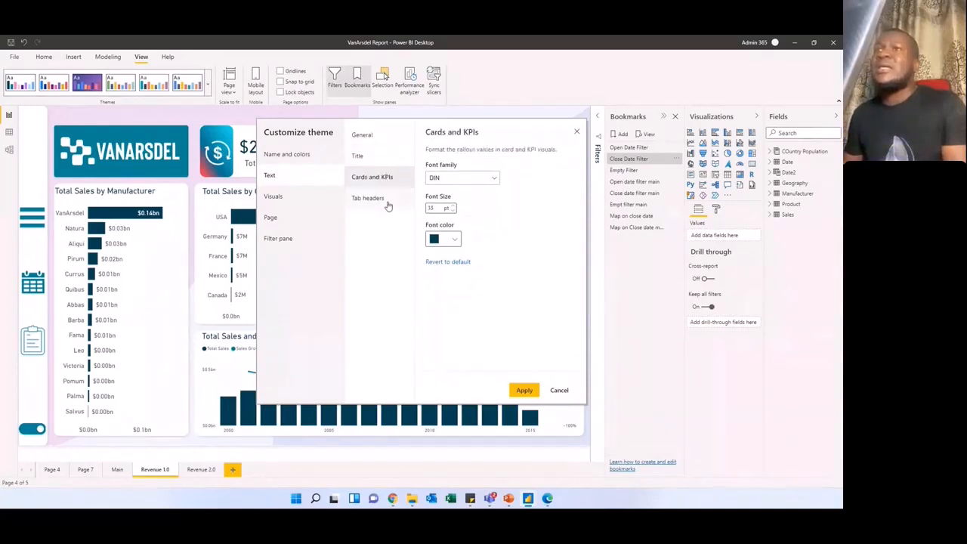
left_click(387, 204)
left_click(299, 198)
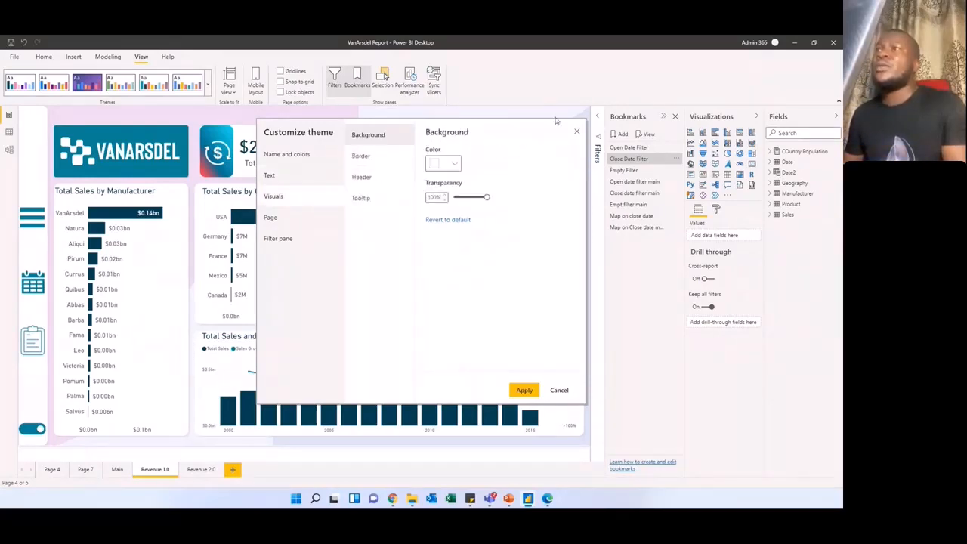
left_click(577, 130)
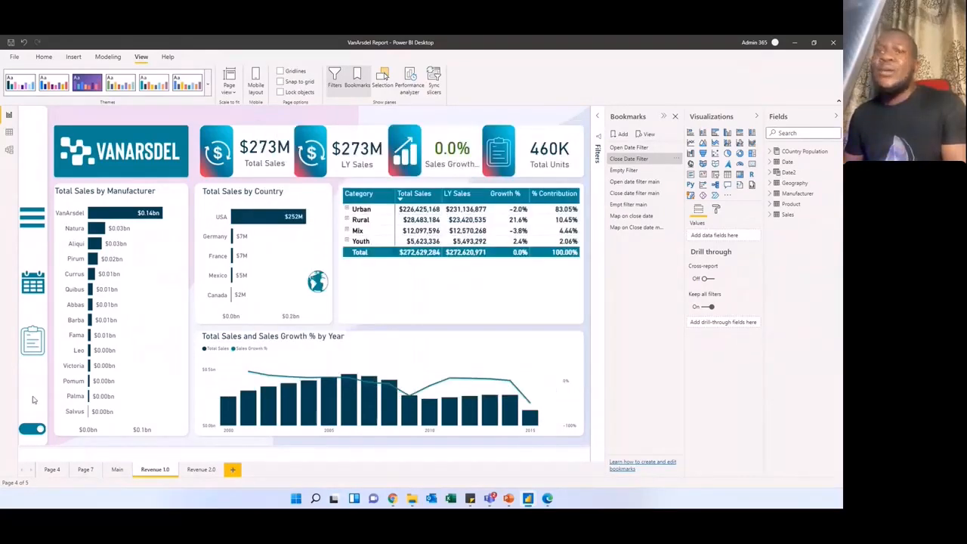
Step: Review the toggle's action settings on the Revenue 1.0 page, choosing Page navigation as the type and Revenue 2.0 as the destination
left_click(31, 421)
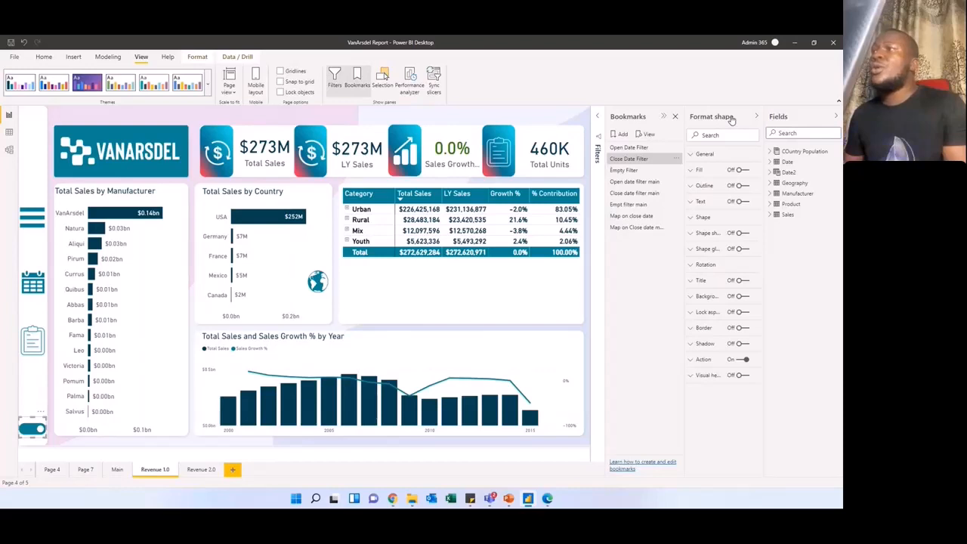
left_click(756, 117)
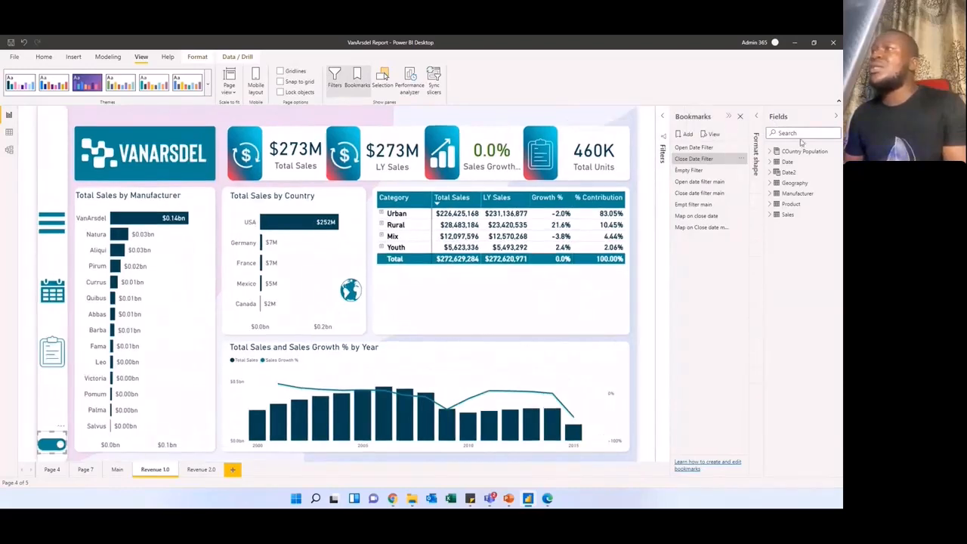
left_click(757, 116)
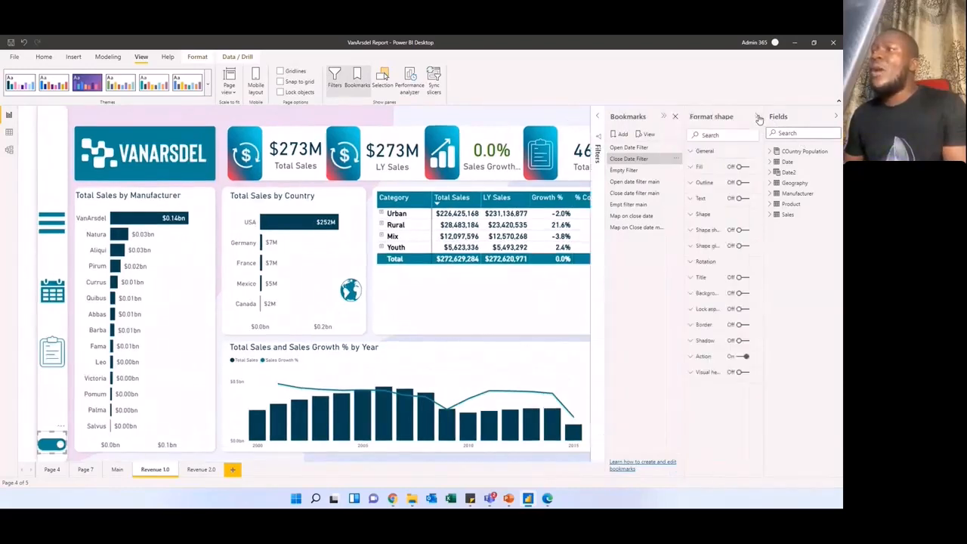
left_click(690, 359)
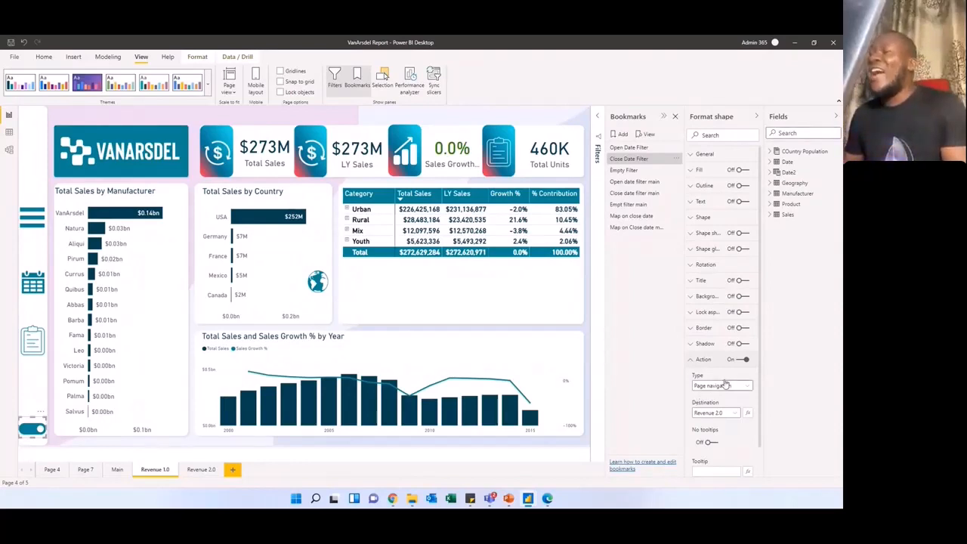
left_click(727, 386)
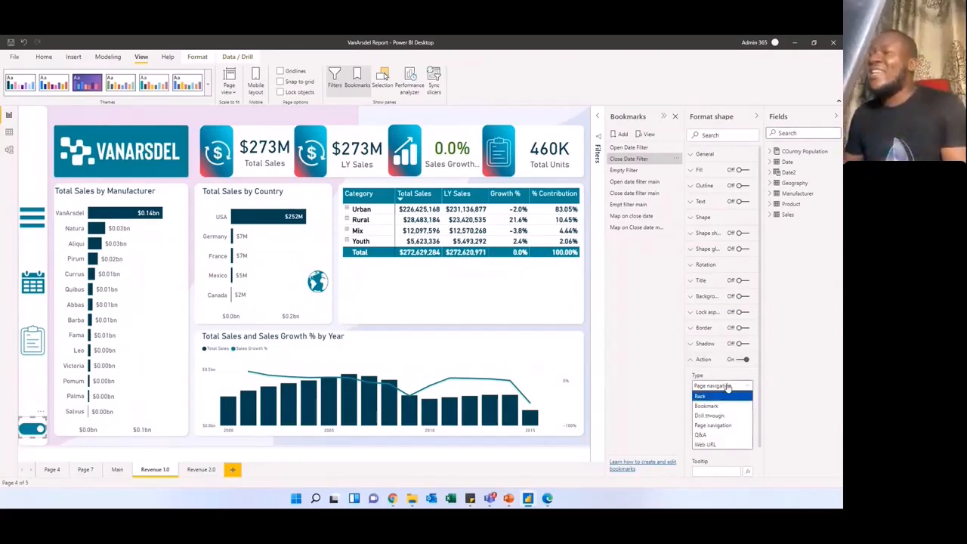
left_click(711, 427)
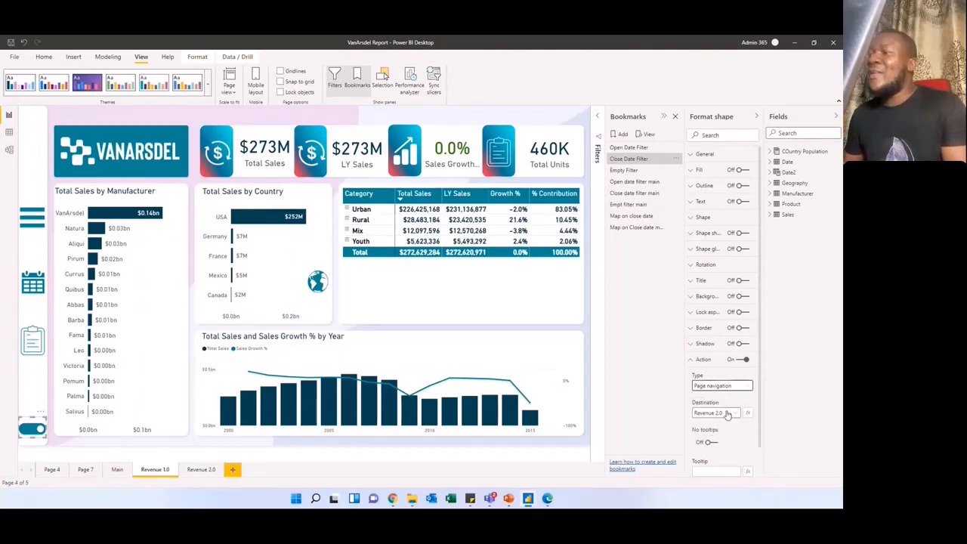
left_click(730, 414)
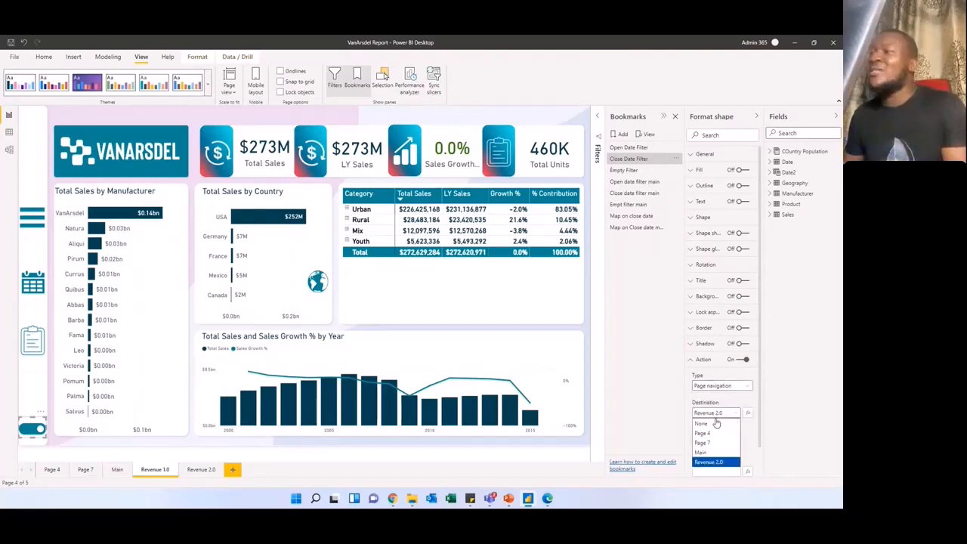
left_click(710, 461)
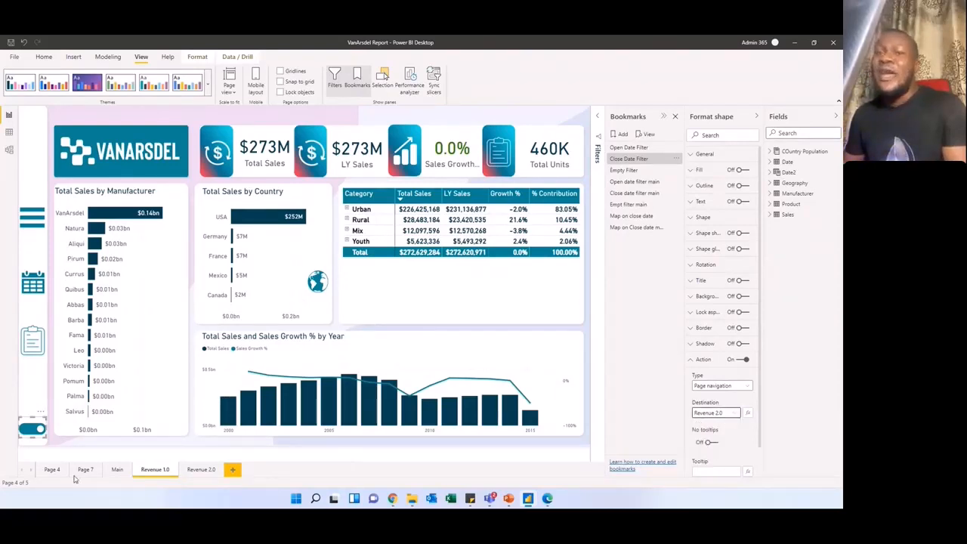
Step: Follow the toggle to the Revenue 2.0 page and review its own toggle's action type and destination options without changing them
left_click(34, 435, "ctrl")
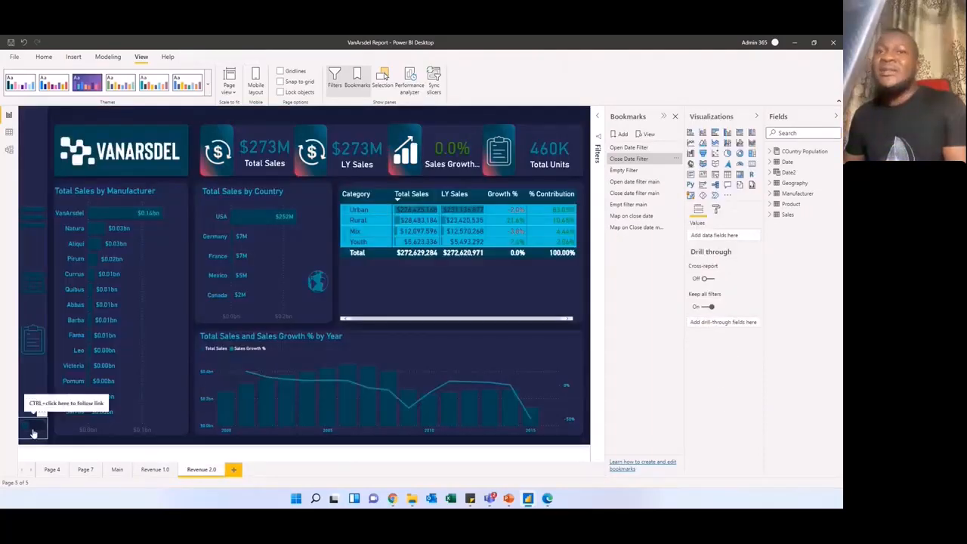
left_click(34, 435)
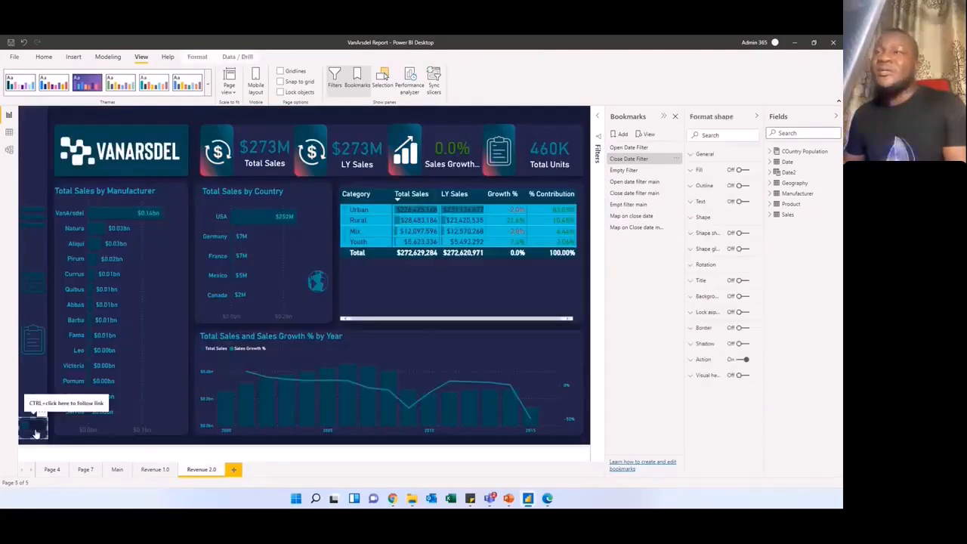
left_click(692, 360)
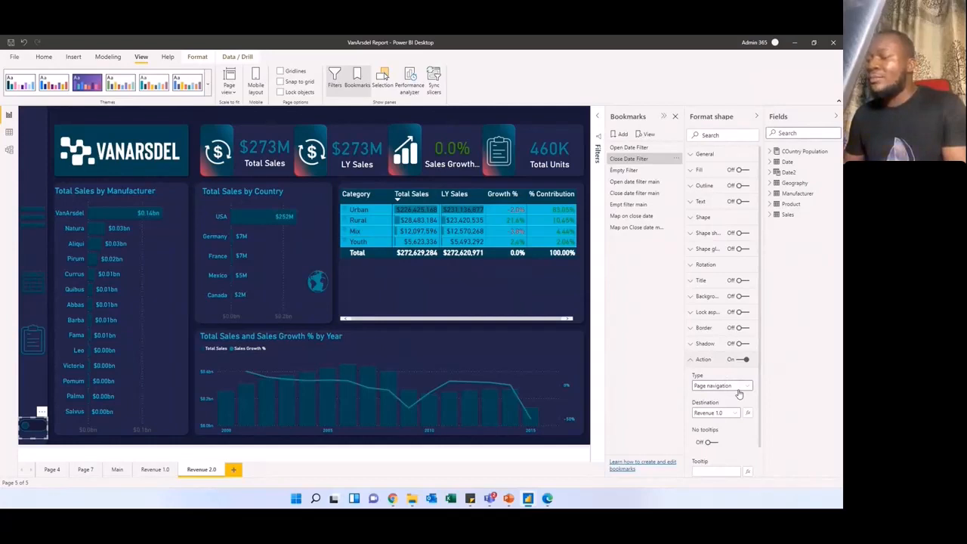
left_click(740, 391)
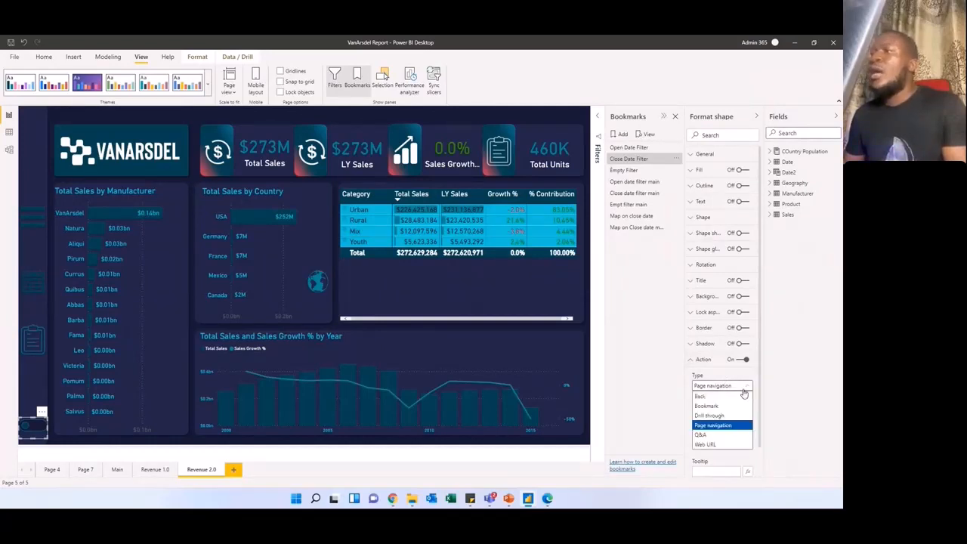
left_click(744, 392)
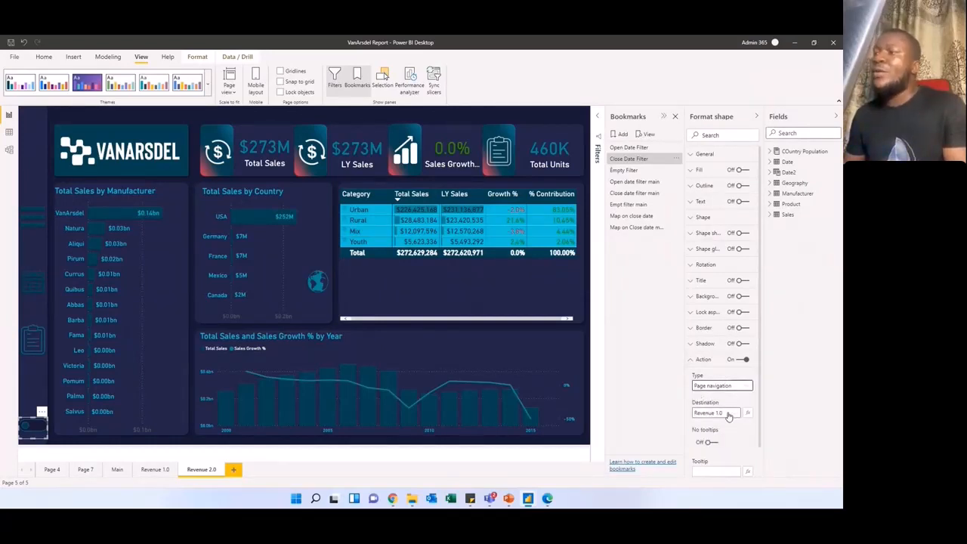
left_click(732, 414)
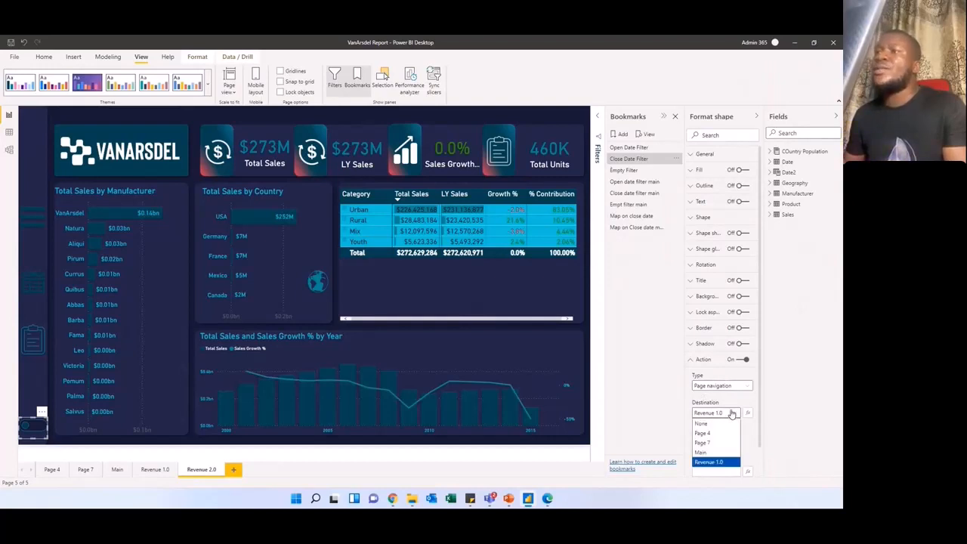
left_click(731, 415)
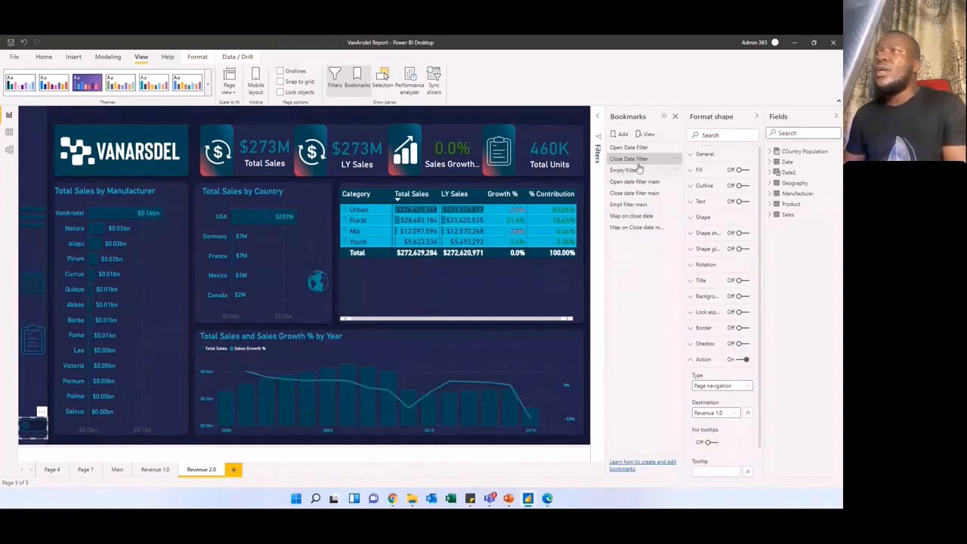
Step: Show the date slicer pane on the Revenue 2.0 page using the calendar button, and hide it again
left_click(33, 286, "ctrl")
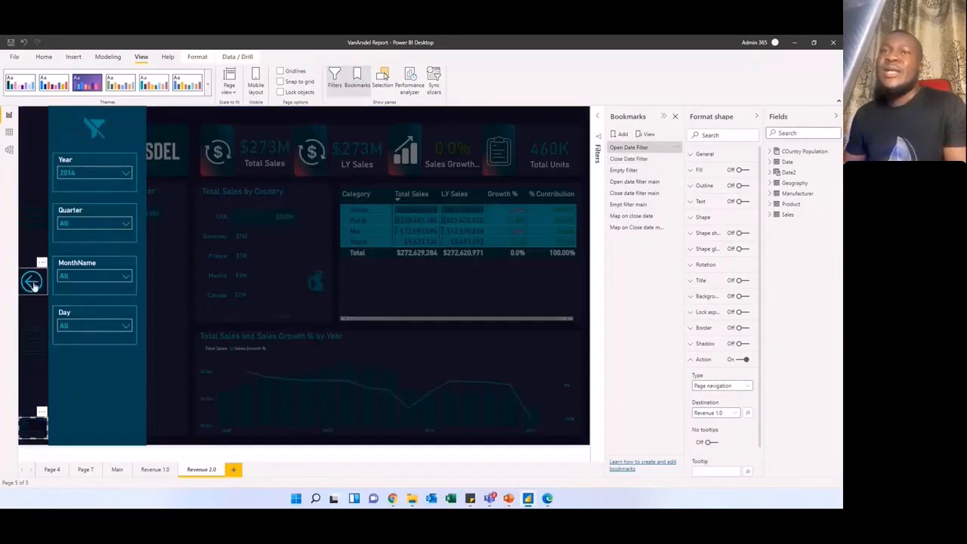
left_click(33, 284, "ctrl")
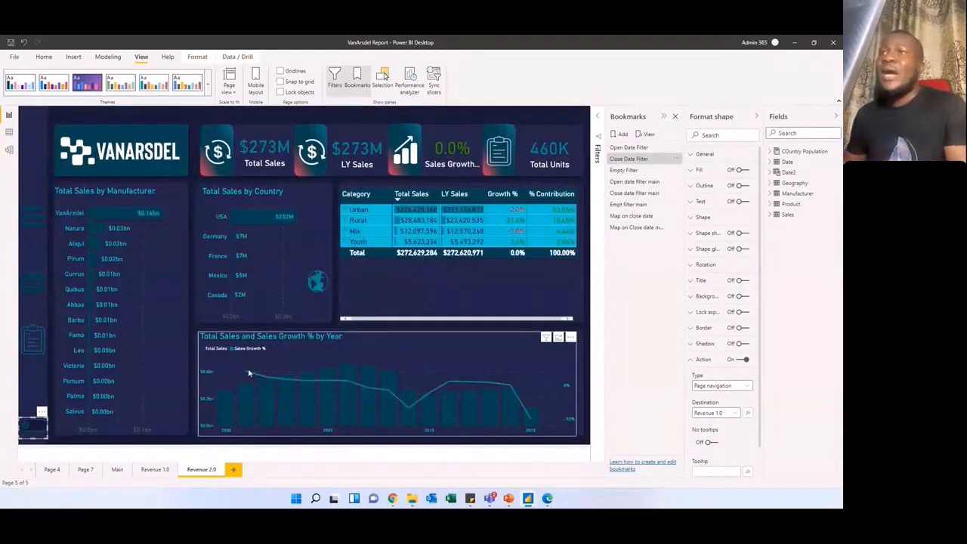
Step: On the Main page, review the page background settings and the available image fit options, keeping Fit
left_click(117, 470)
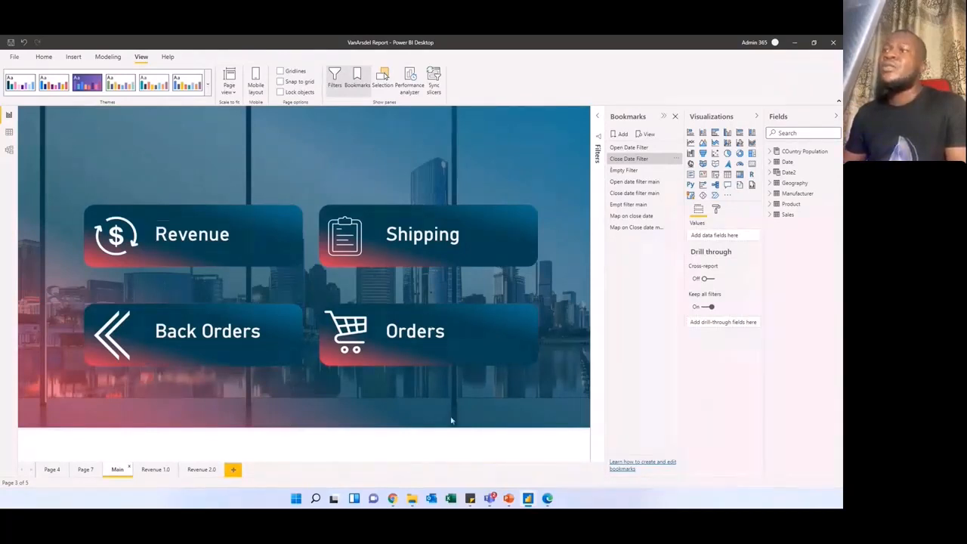
left_click(718, 209)
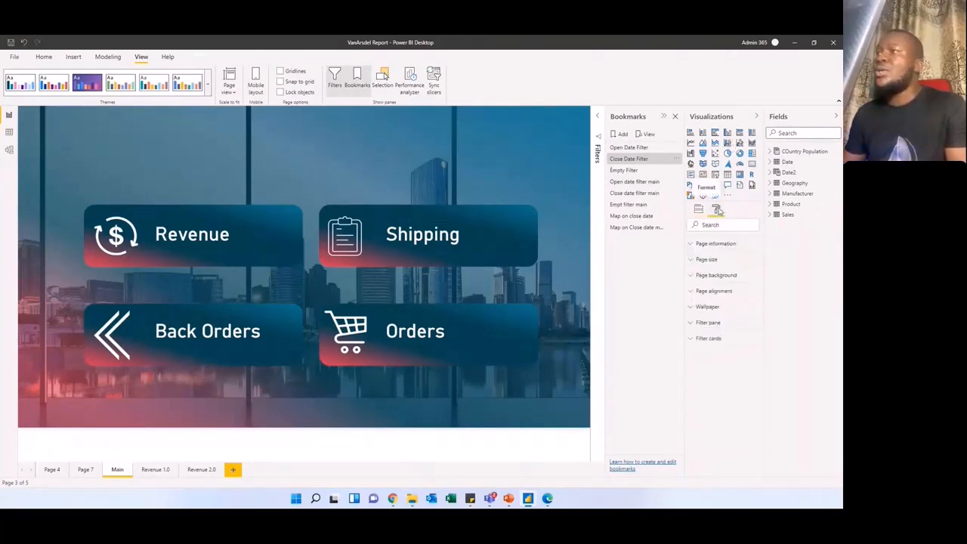
left_click(698, 276)
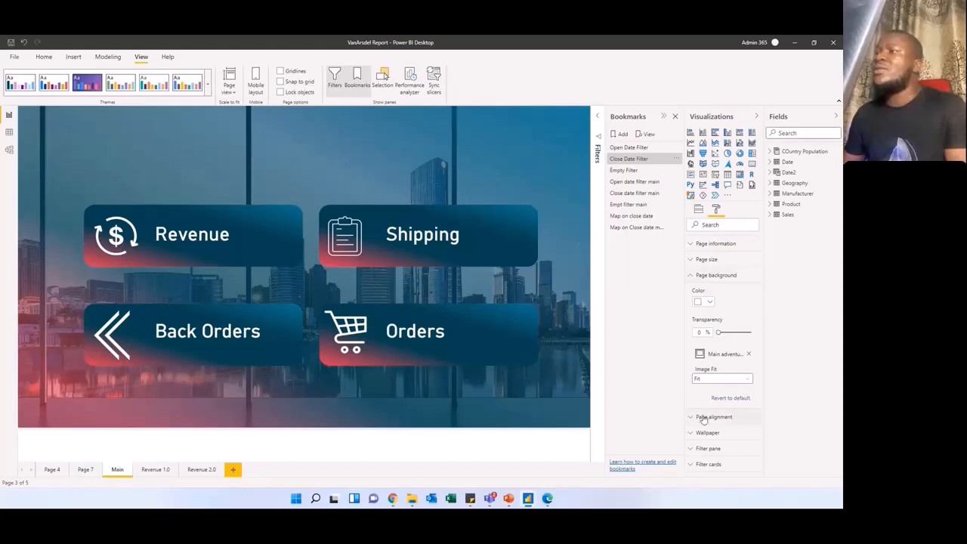
left_click(740, 379)
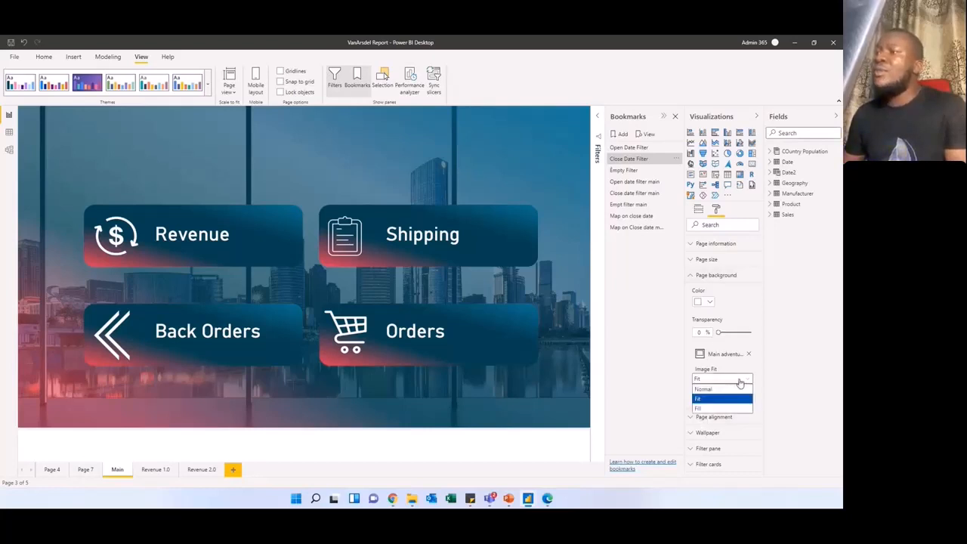
left_click(740, 383)
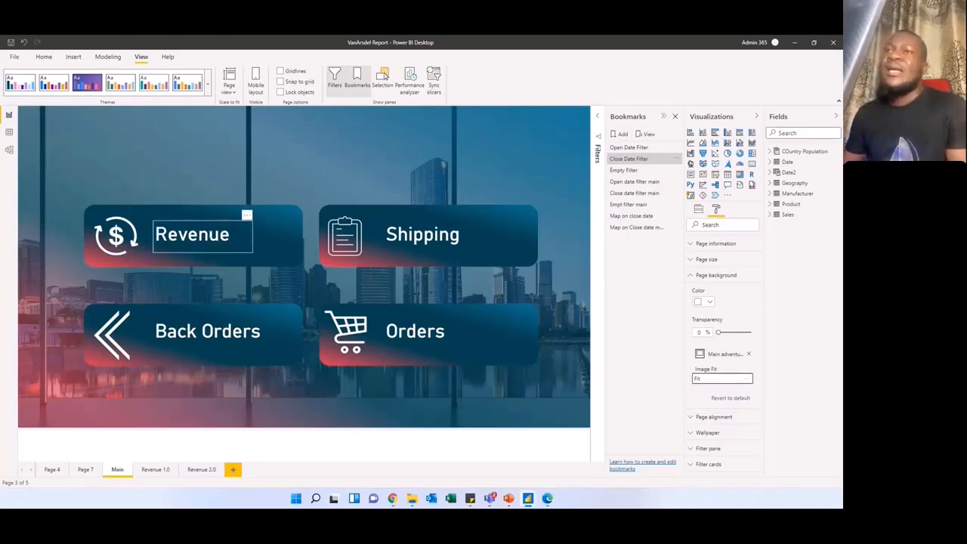
Step: Select the Revenue, Shipping and Back Orders labels on the Main page in turn to show that they are separate text boxes, and deselect them
left_click(204, 236)
left_click(387, 193)
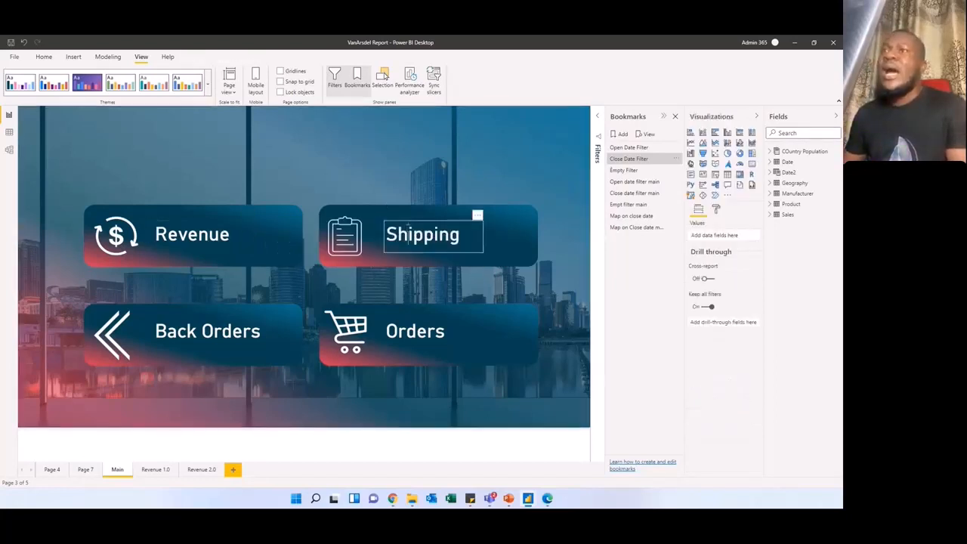
left_click(409, 234)
left_click(219, 332)
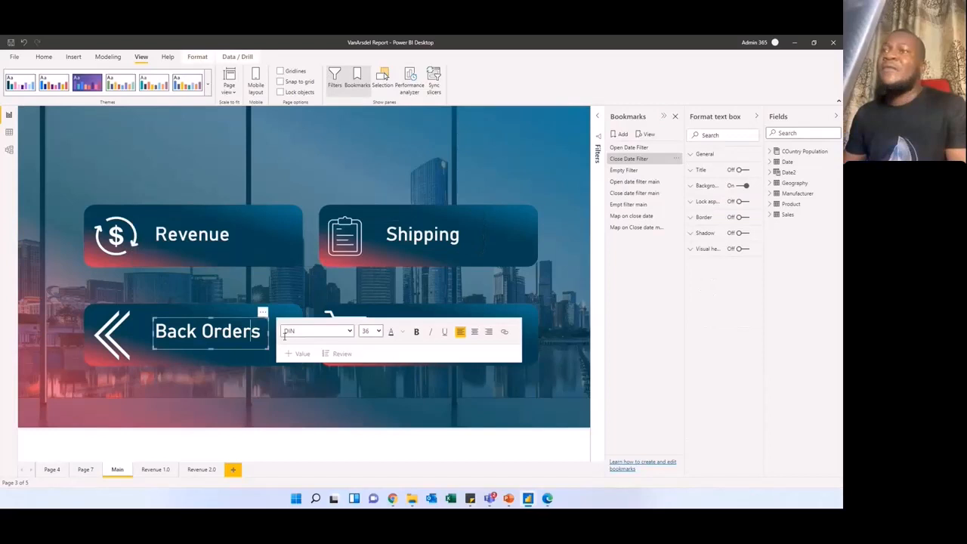
left_click(423, 272)
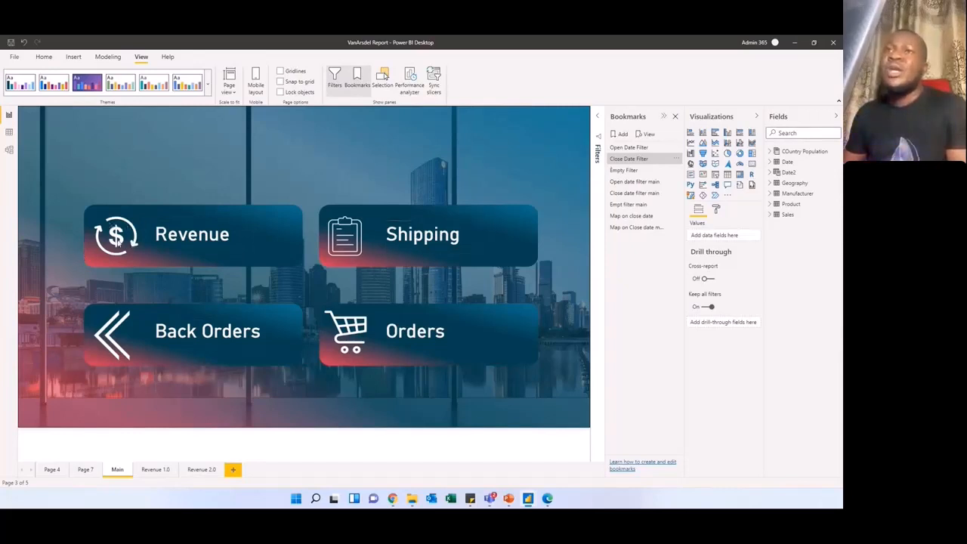
left_click(198, 234)
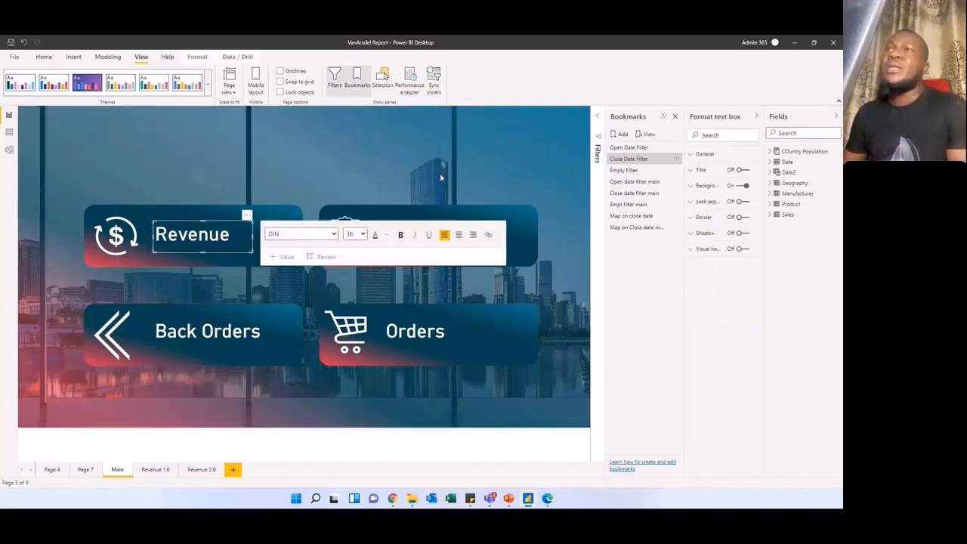
left_click(181, 213)
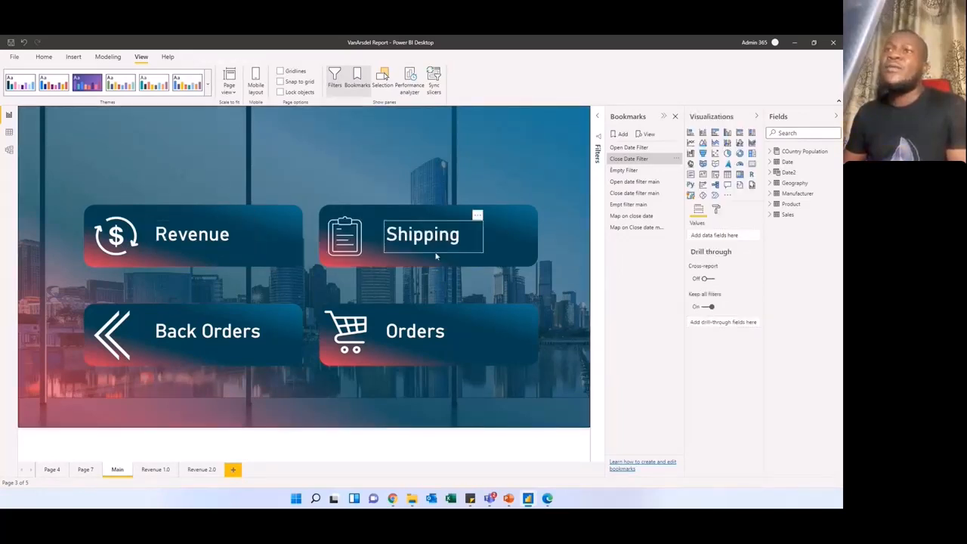
left_click(179, 235)
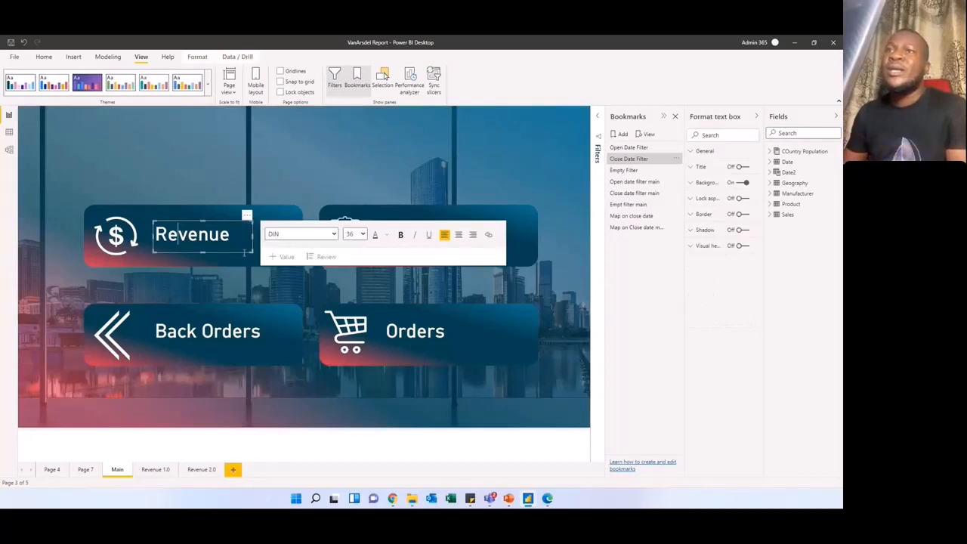
left_click(214, 329)
left_click(214, 330)
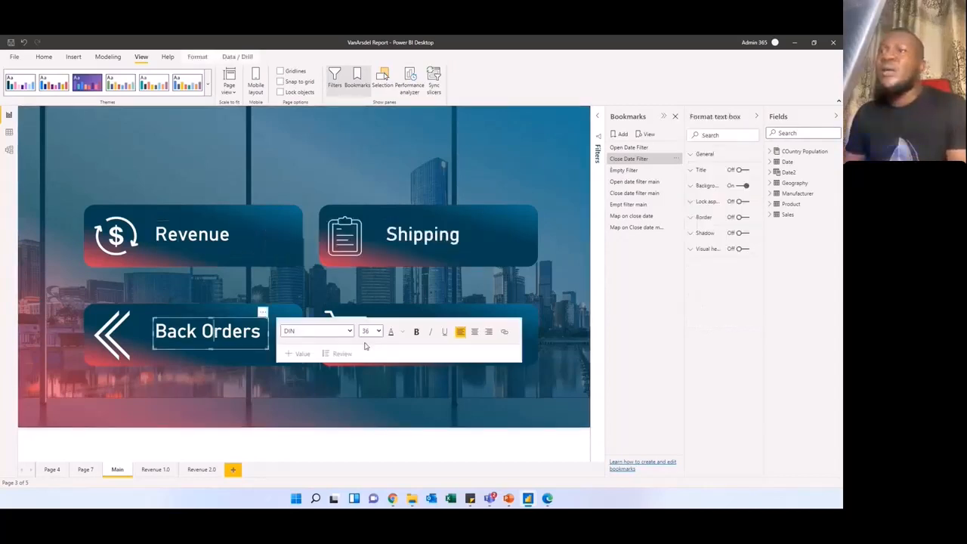
left_click(438, 301)
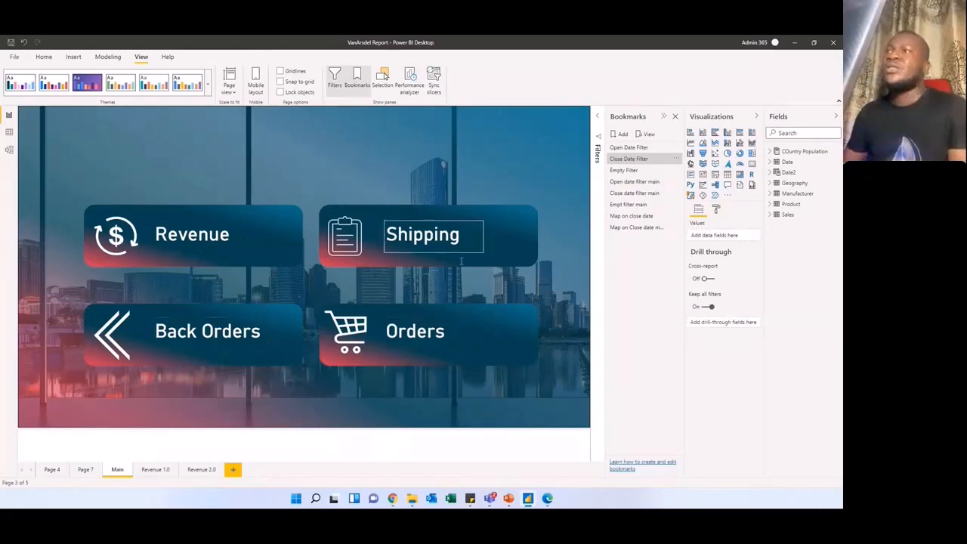
Step: Collapse the ribbon and the Visualizations, Fields and Bookmarks panes to give the Main page more room
left_click(837, 104)
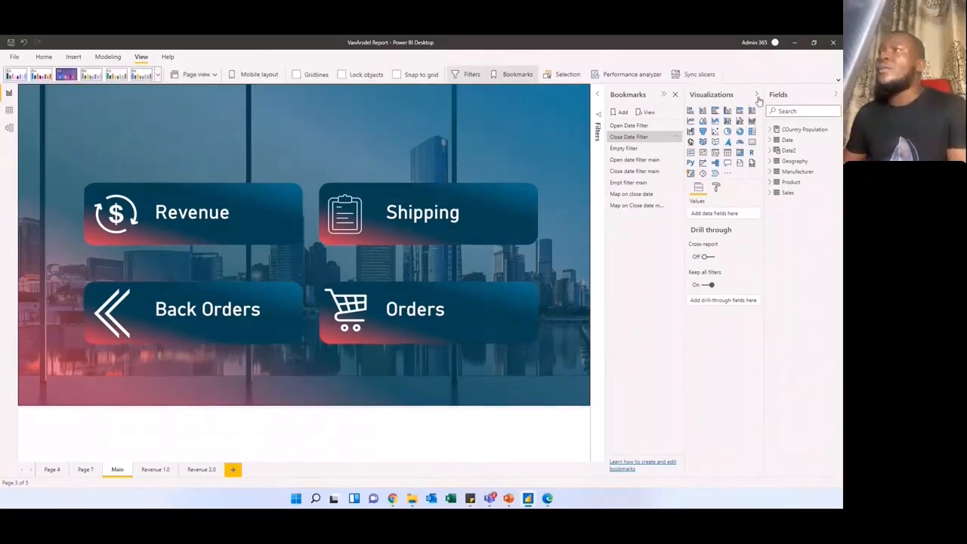
left_click(757, 94)
left_click(834, 96)
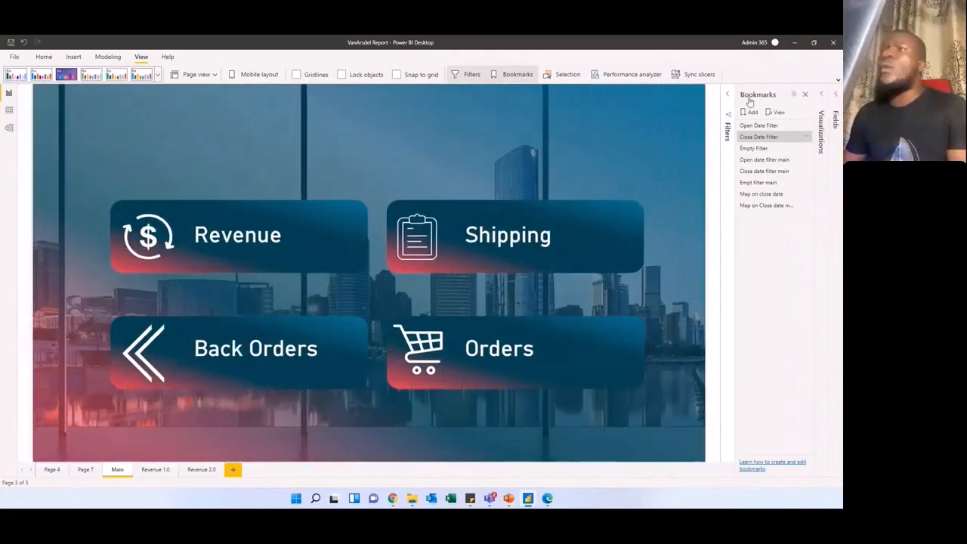
left_click(794, 94)
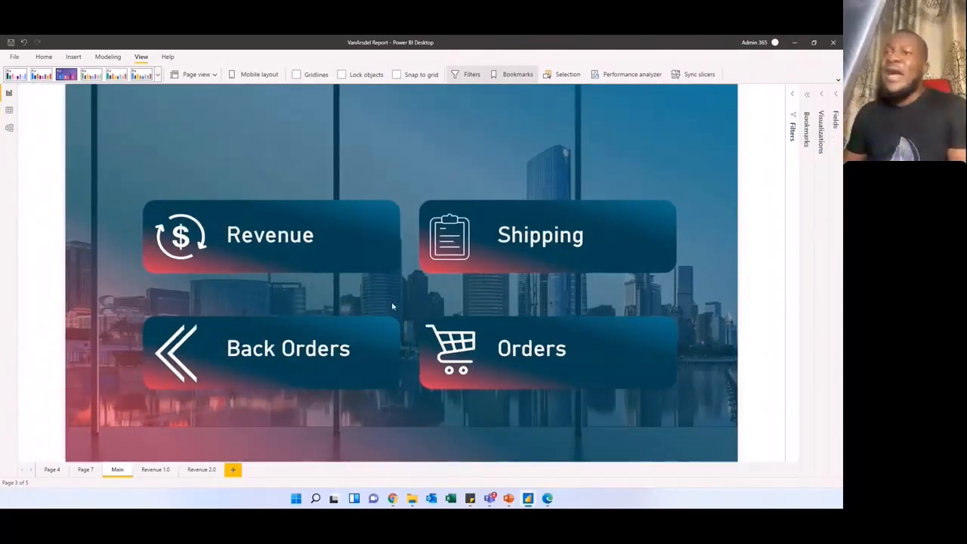